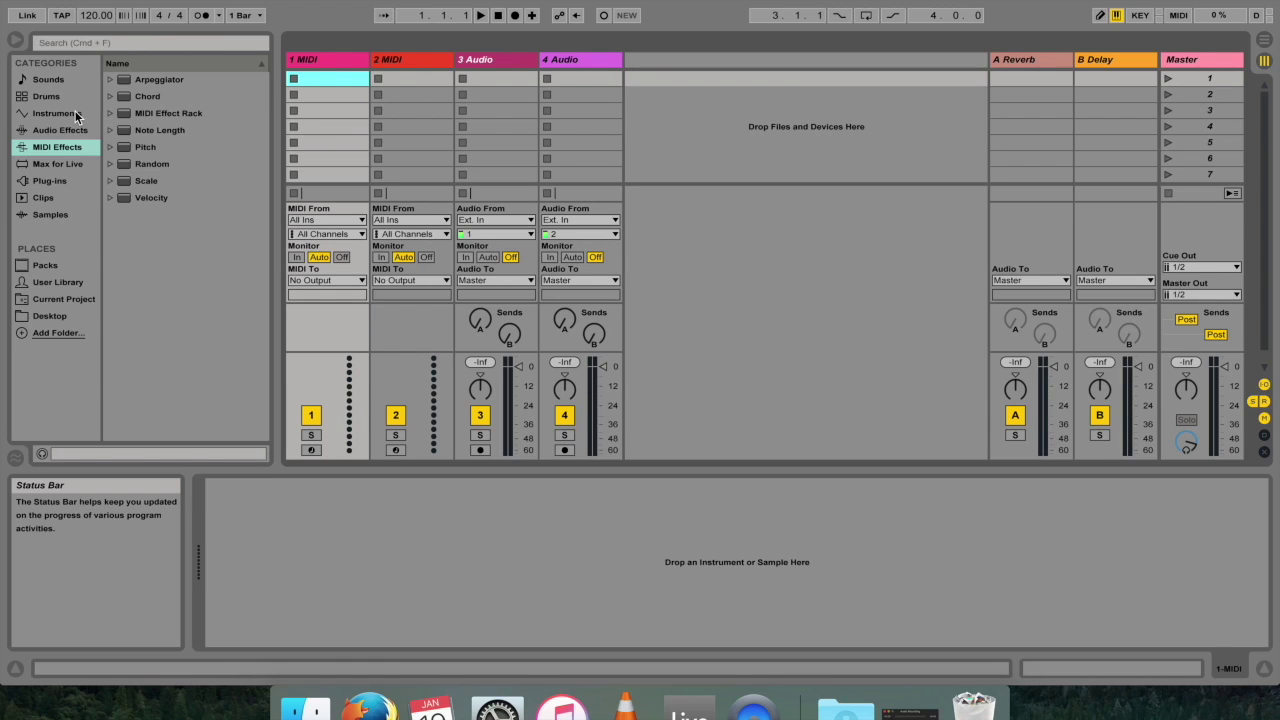
In Finder, go to Macintosh HD > Applications and show Ableton Live 9 Suite's package contents.
click(305, 708)
click(593, 362)
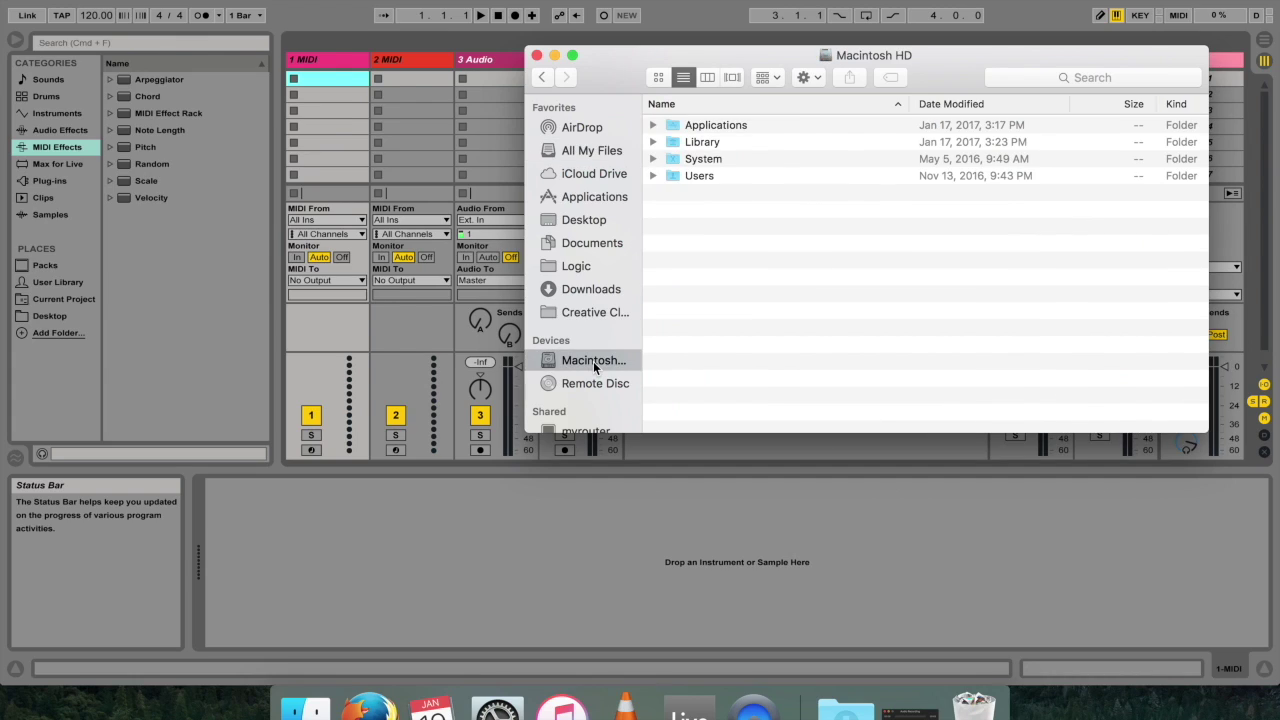
double_click(716, 129)
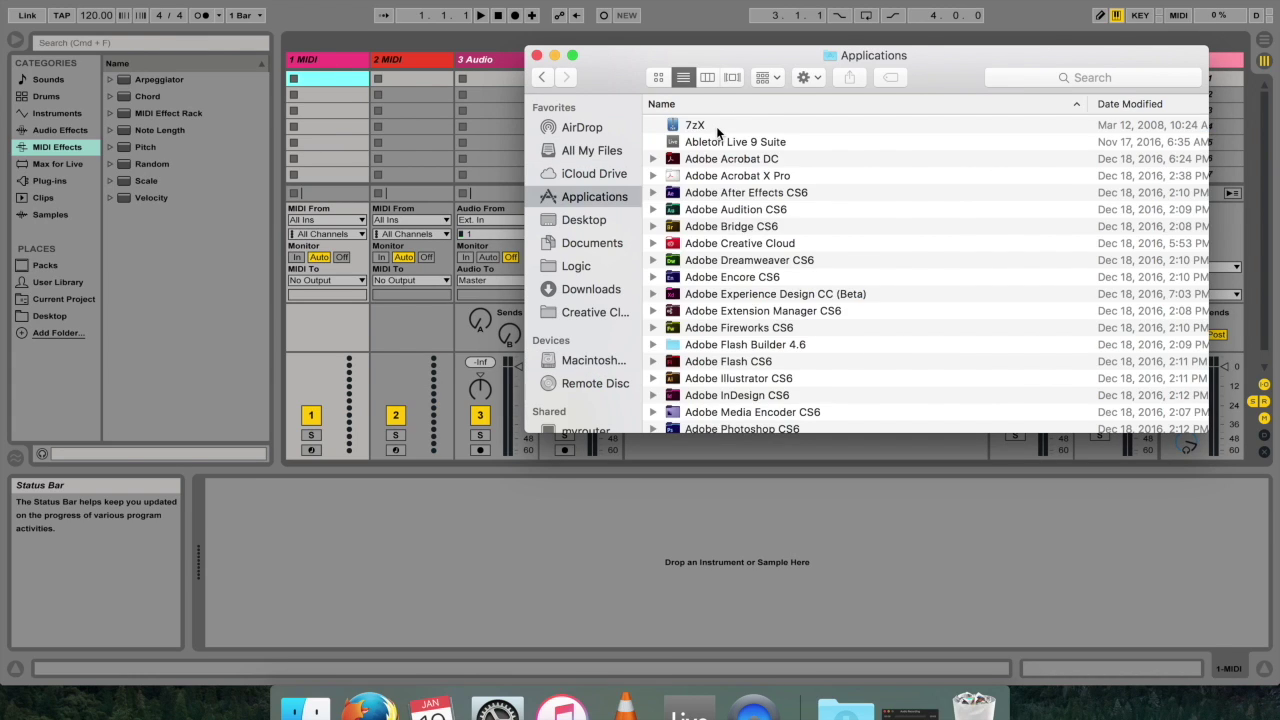
right_click(700, 146)
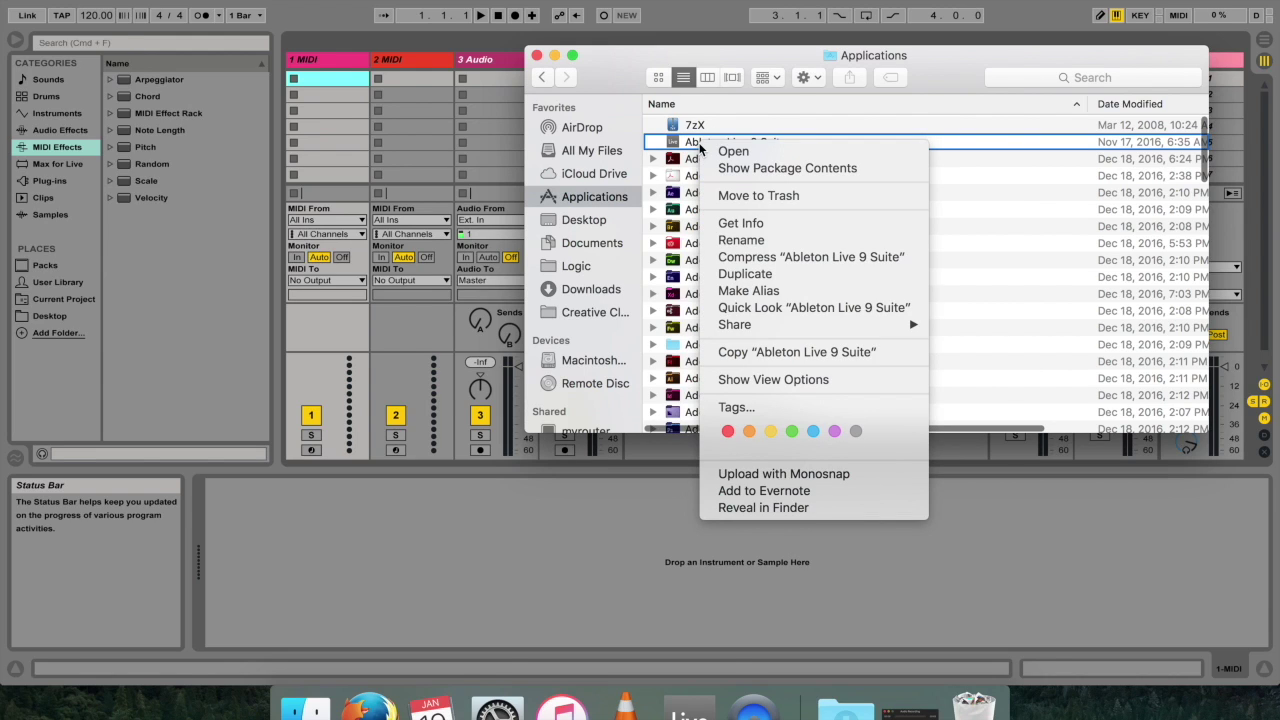
click(742, 167)
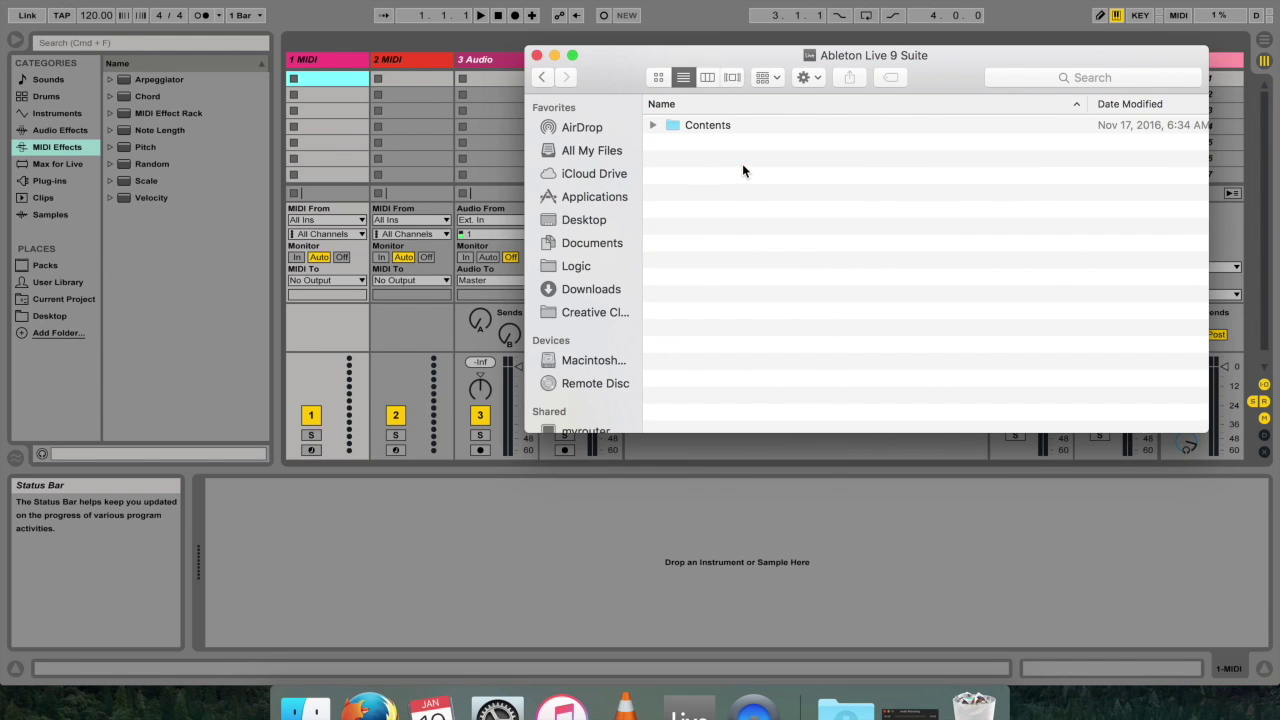
Go into Contents/App-Resources/Core Library/Lessons/Sets and load APC40 Demo.als.
double_click(692, 126)
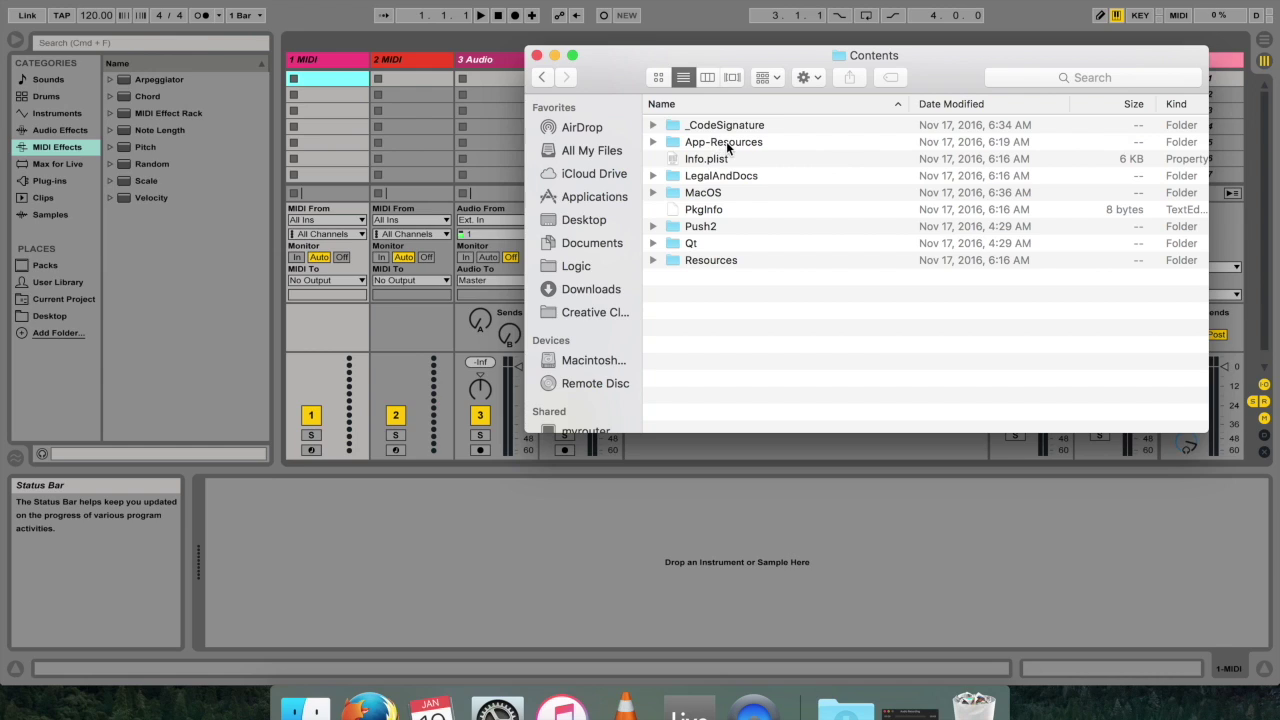
double_click(727, 146)
double_click(734, 144)
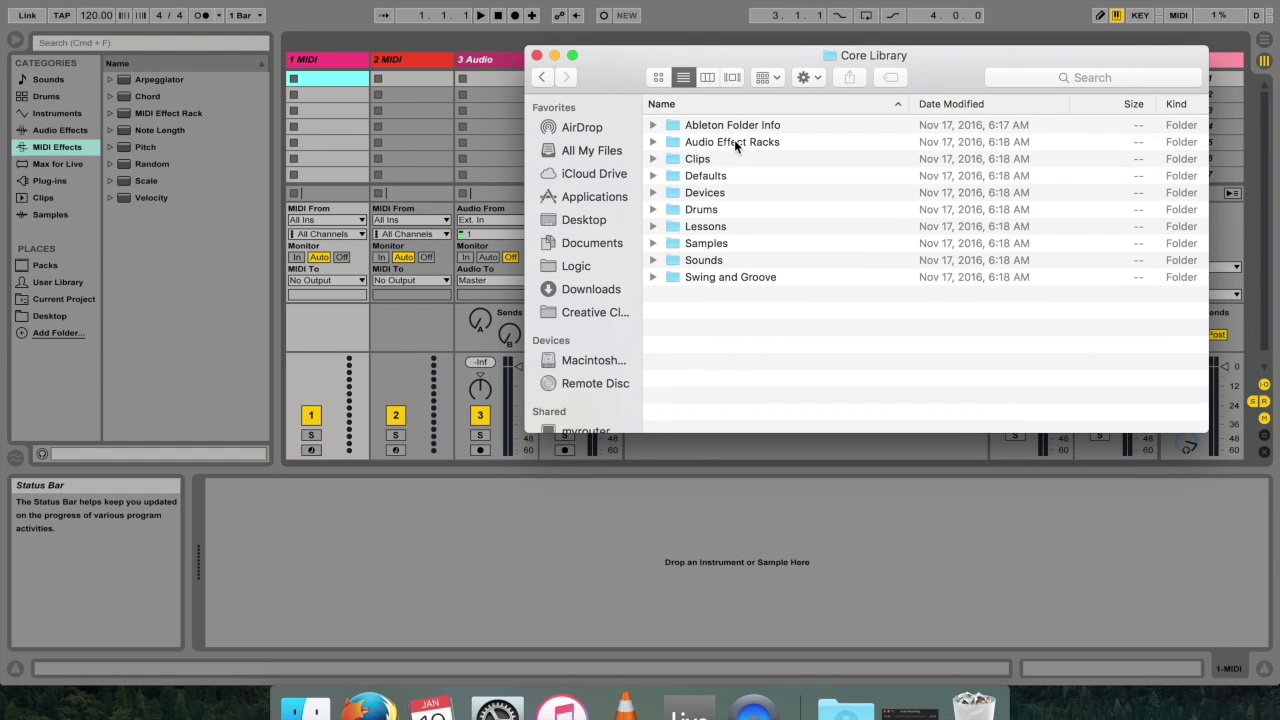
double_click(714, 227)
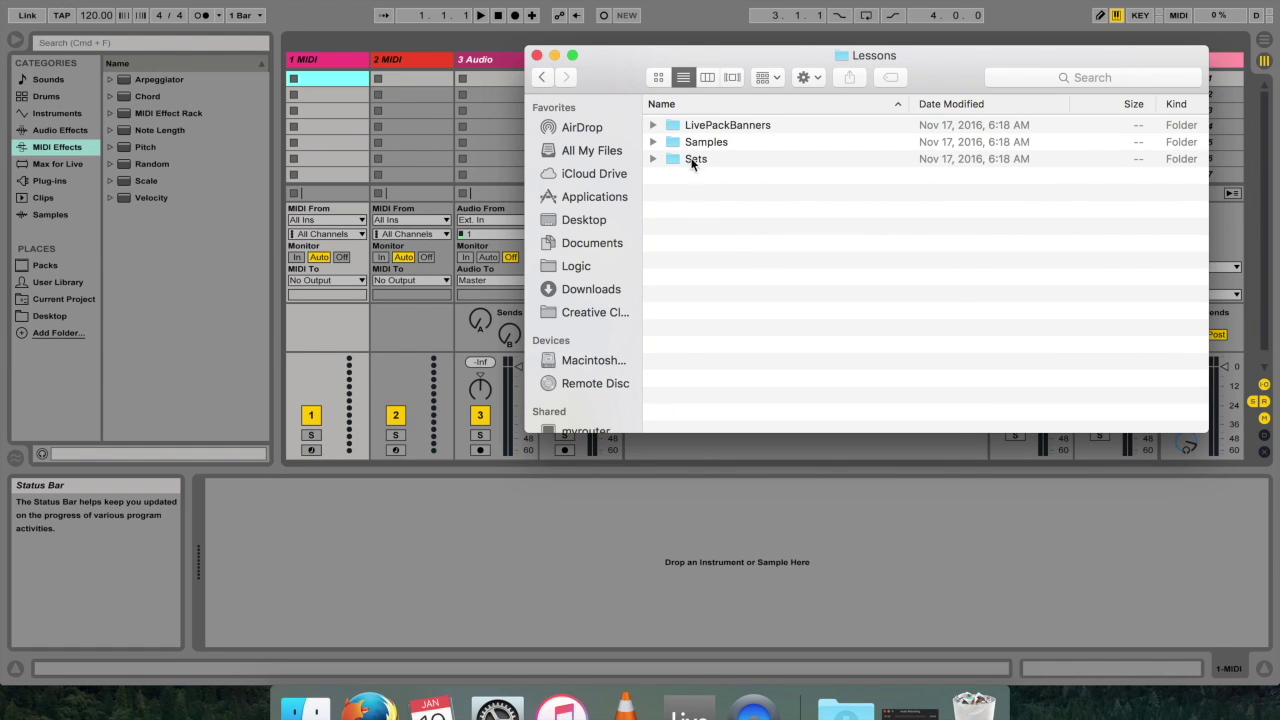
double_click(690, 160)
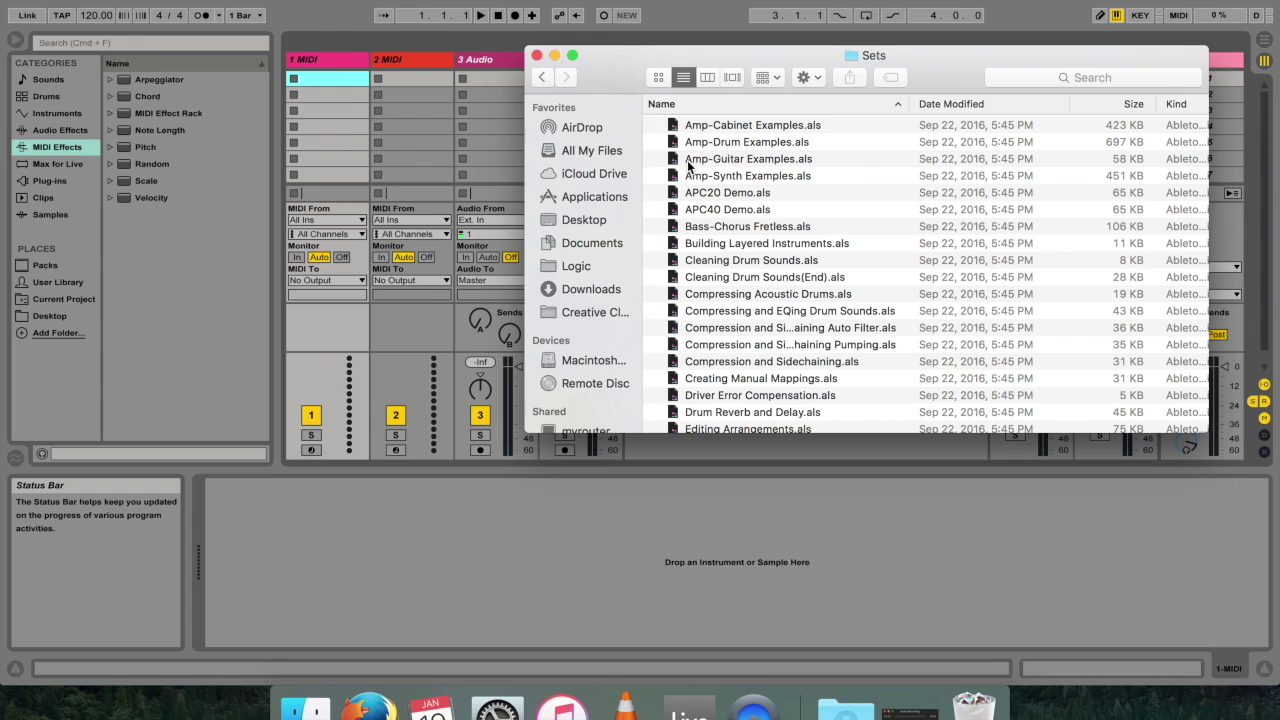
double_click(757, 210)
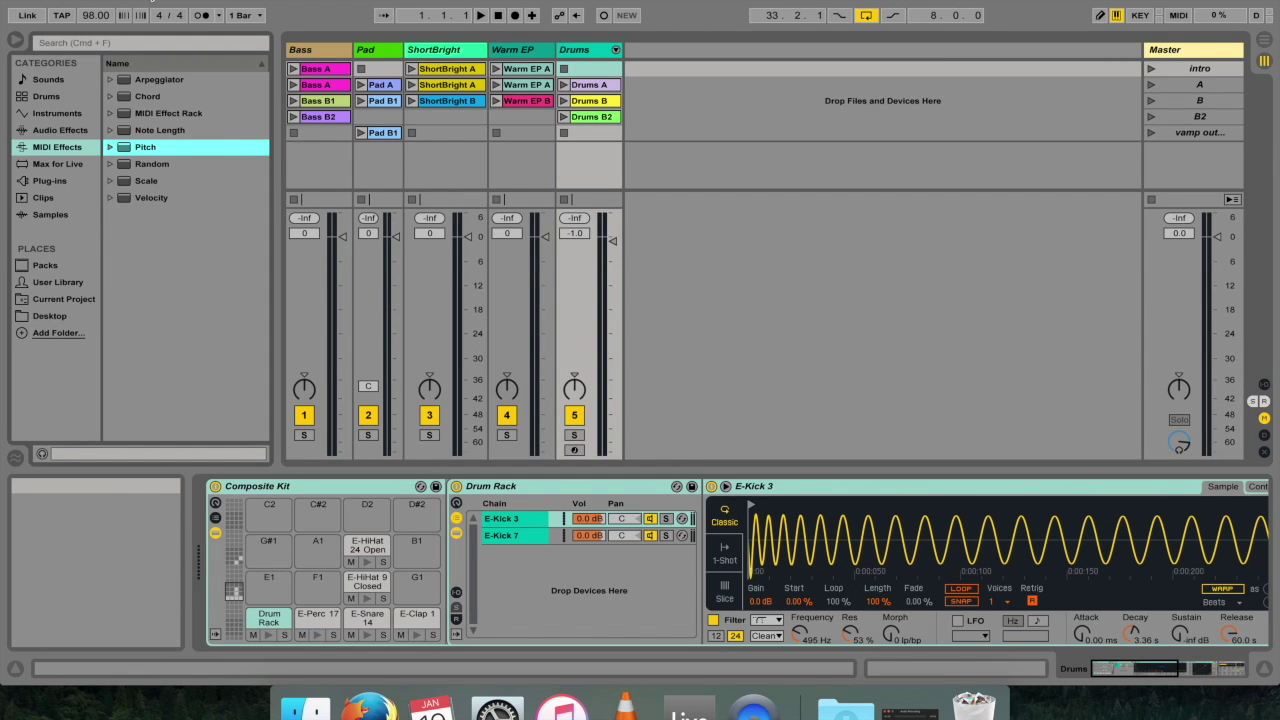
Save the Live Set as a copy named 'another name' with Save Live Set As.
click(105, 0)
click(138, 145)
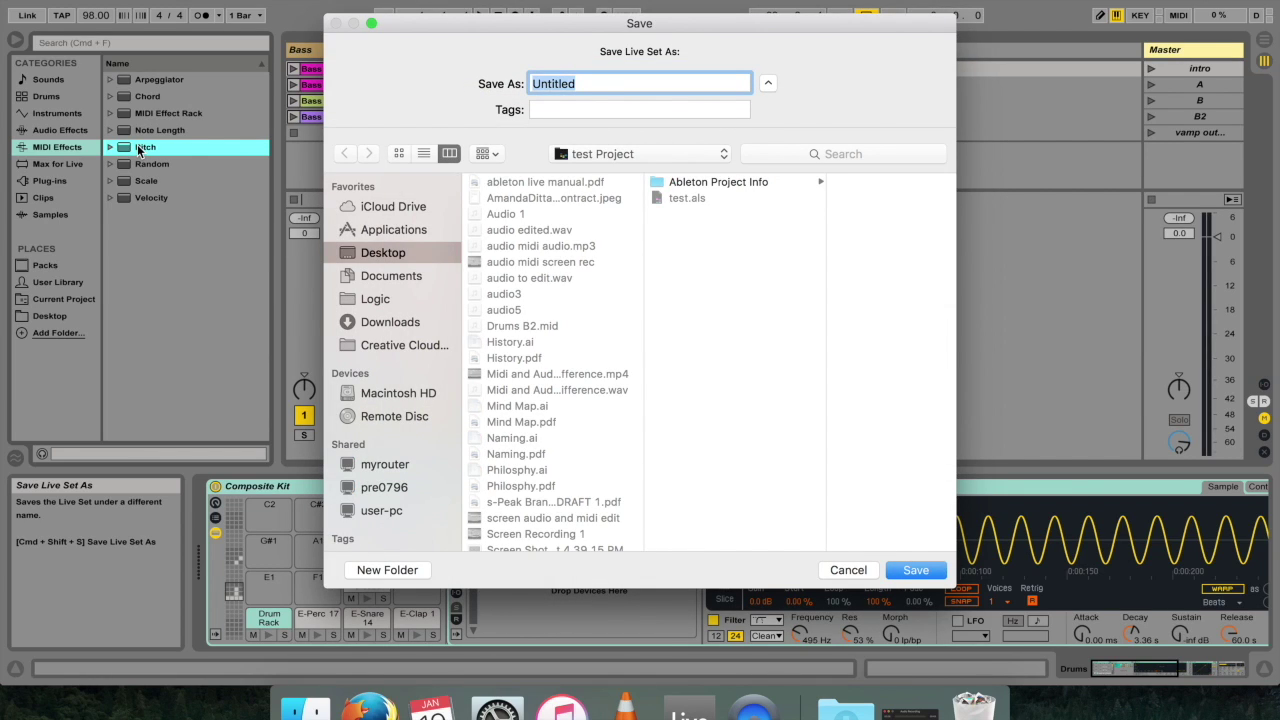
text(another name)
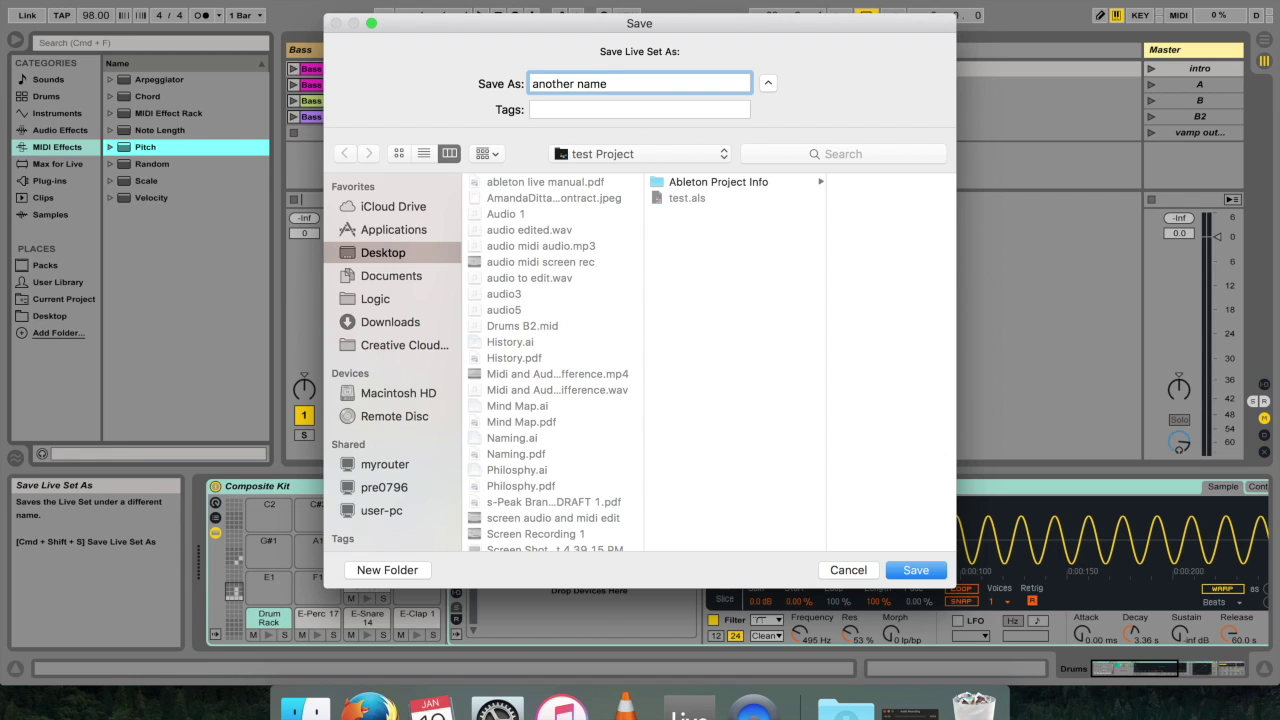
click(916, 570)
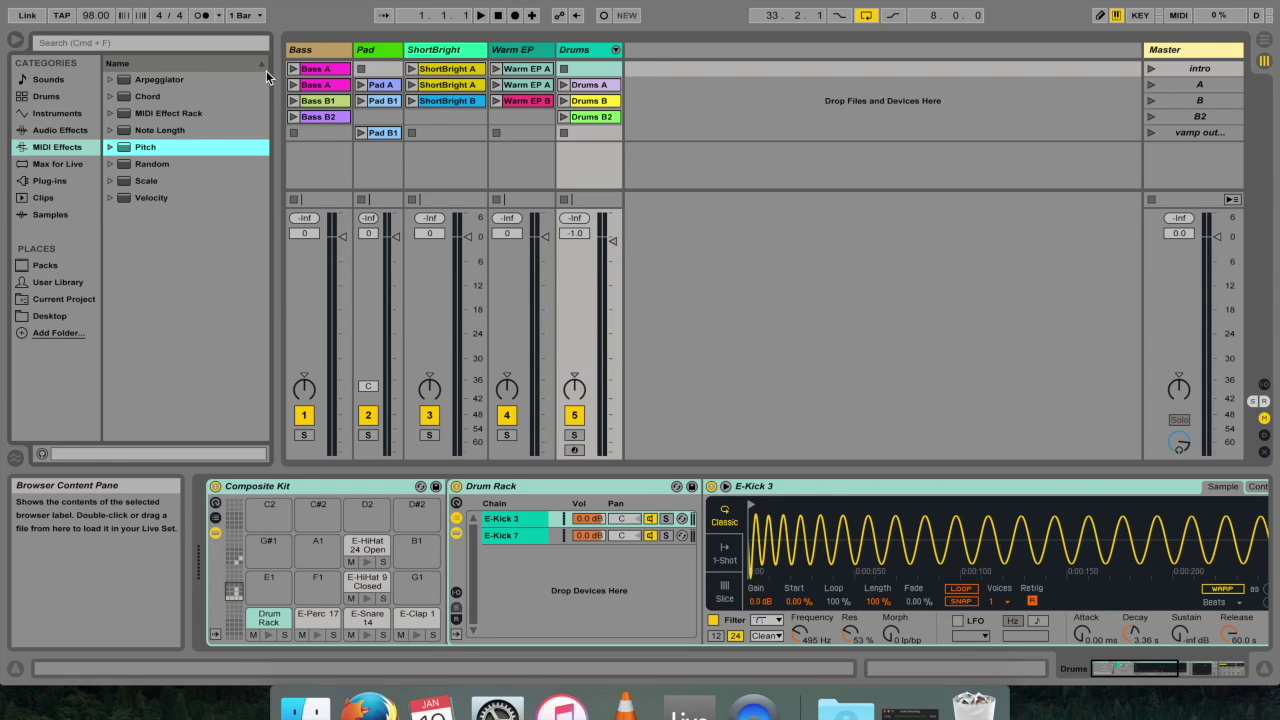
List the Desktop folder under Places in the browser, dismissing the File menu unused.
click(50, 316)
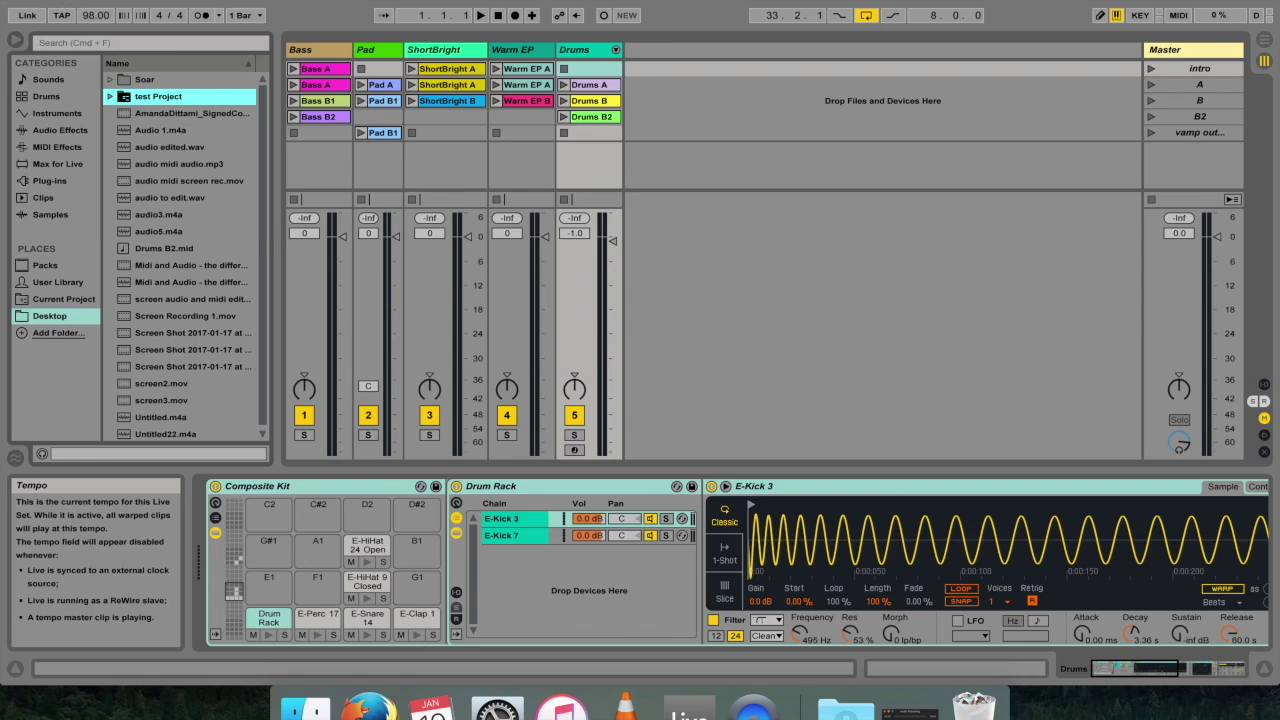
click(105, 0)
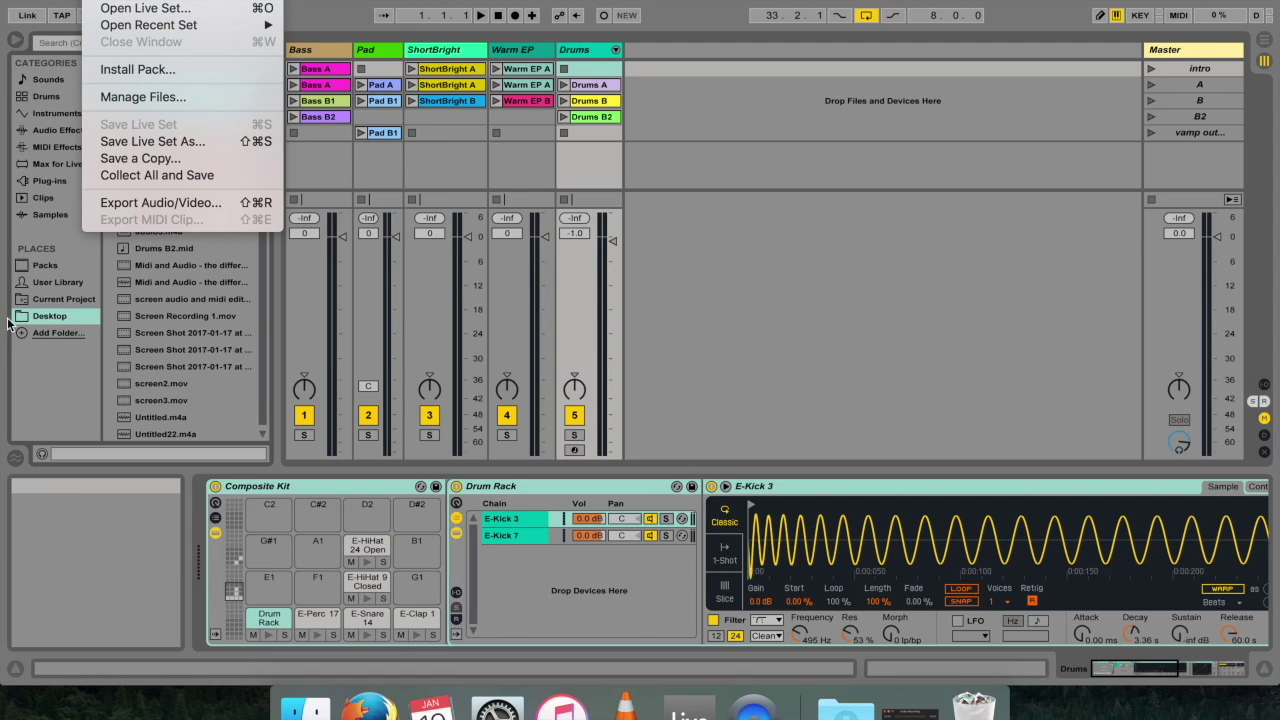
click(44, 405)
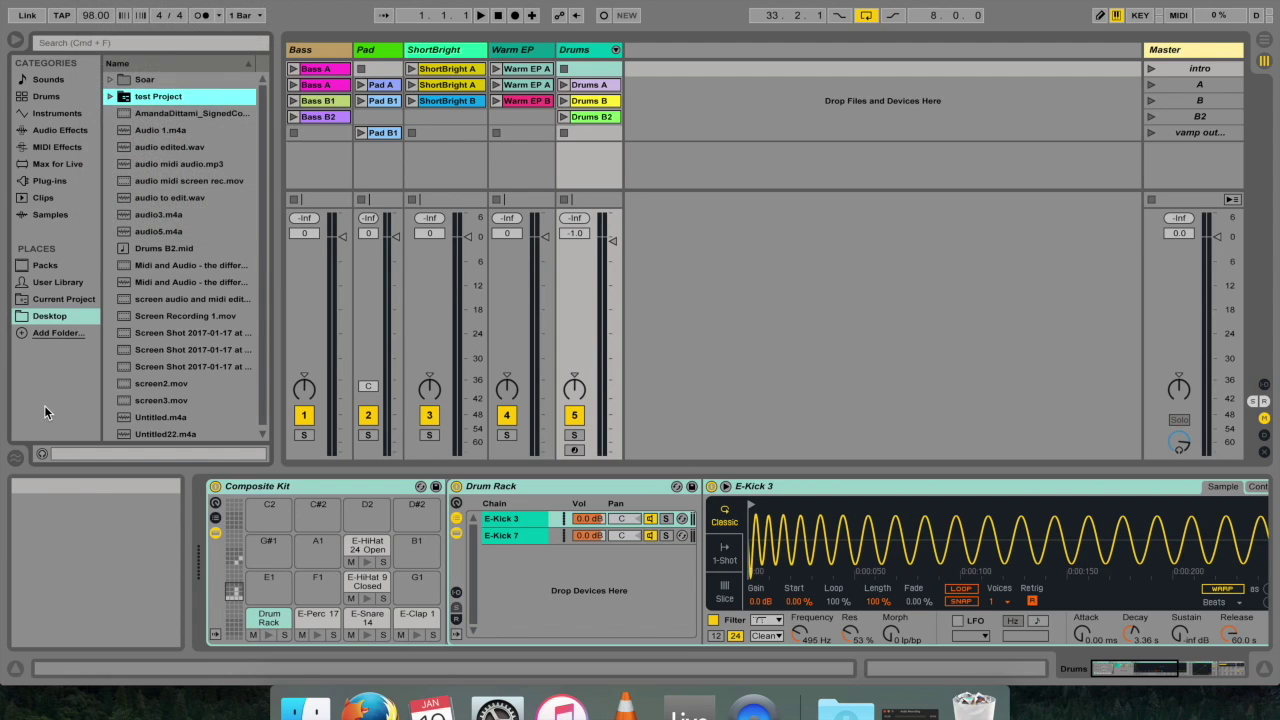
click(62, 316)
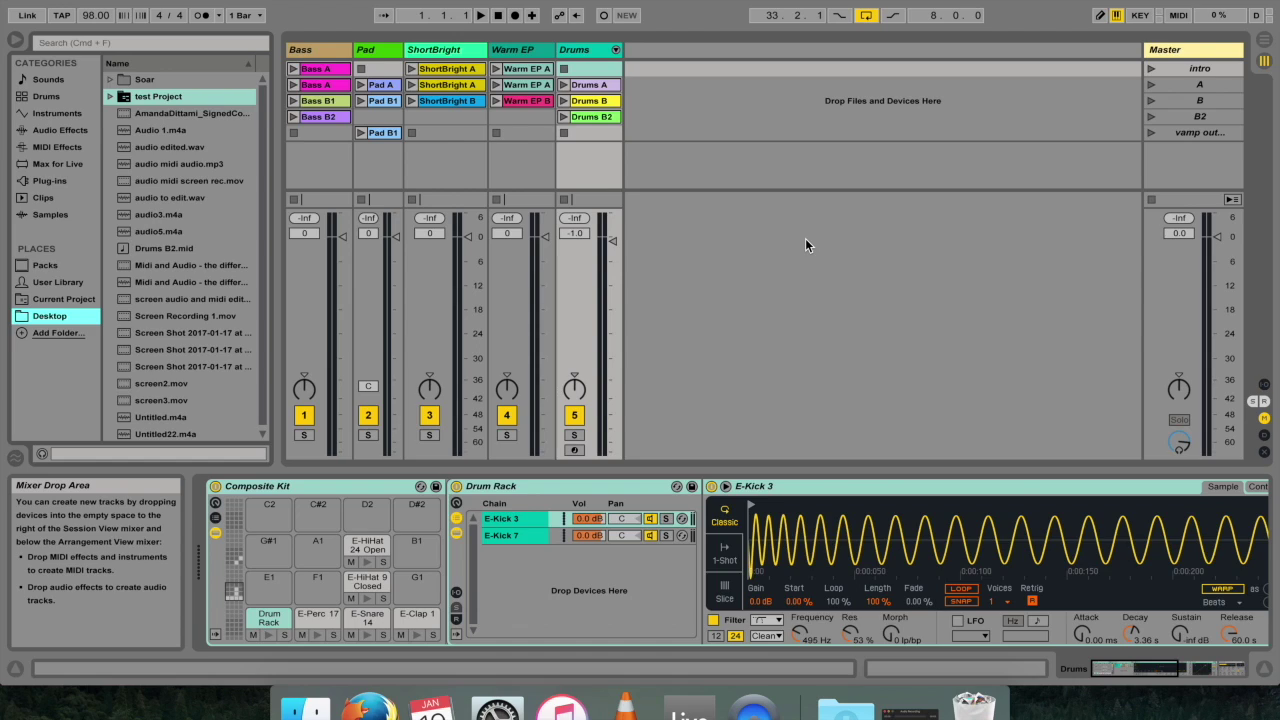
key(Tab)
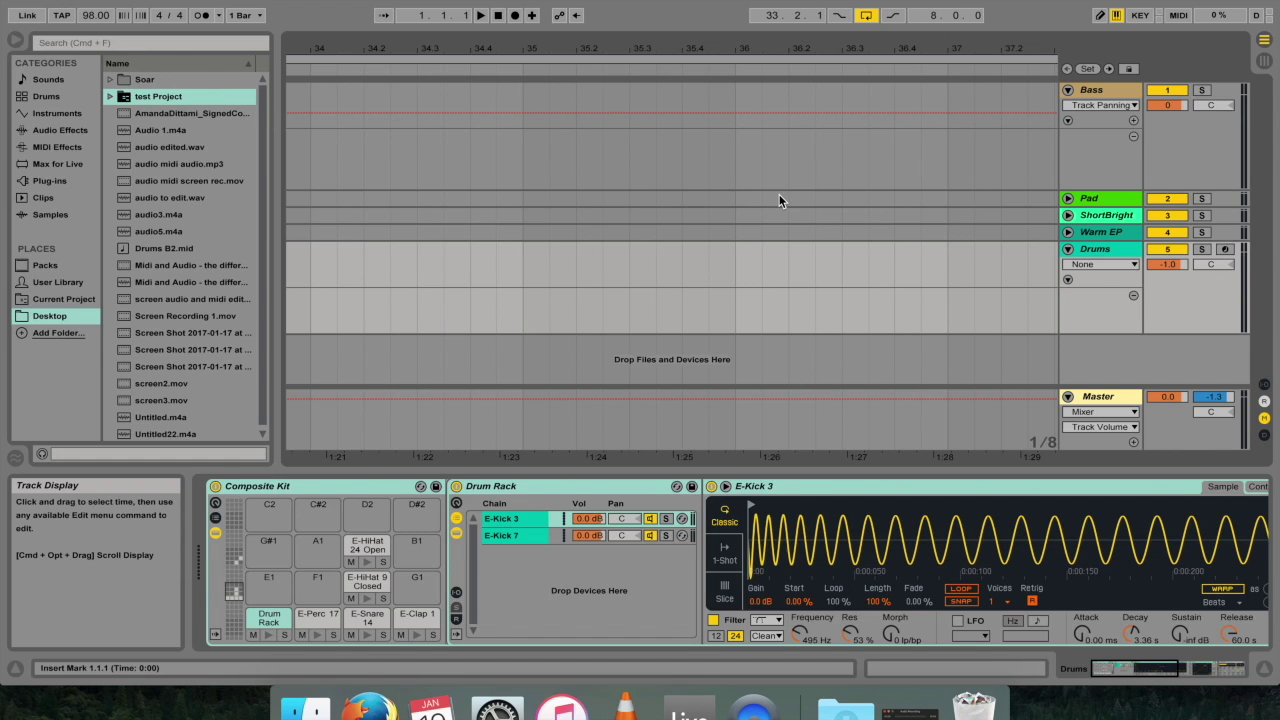
key(Tab)
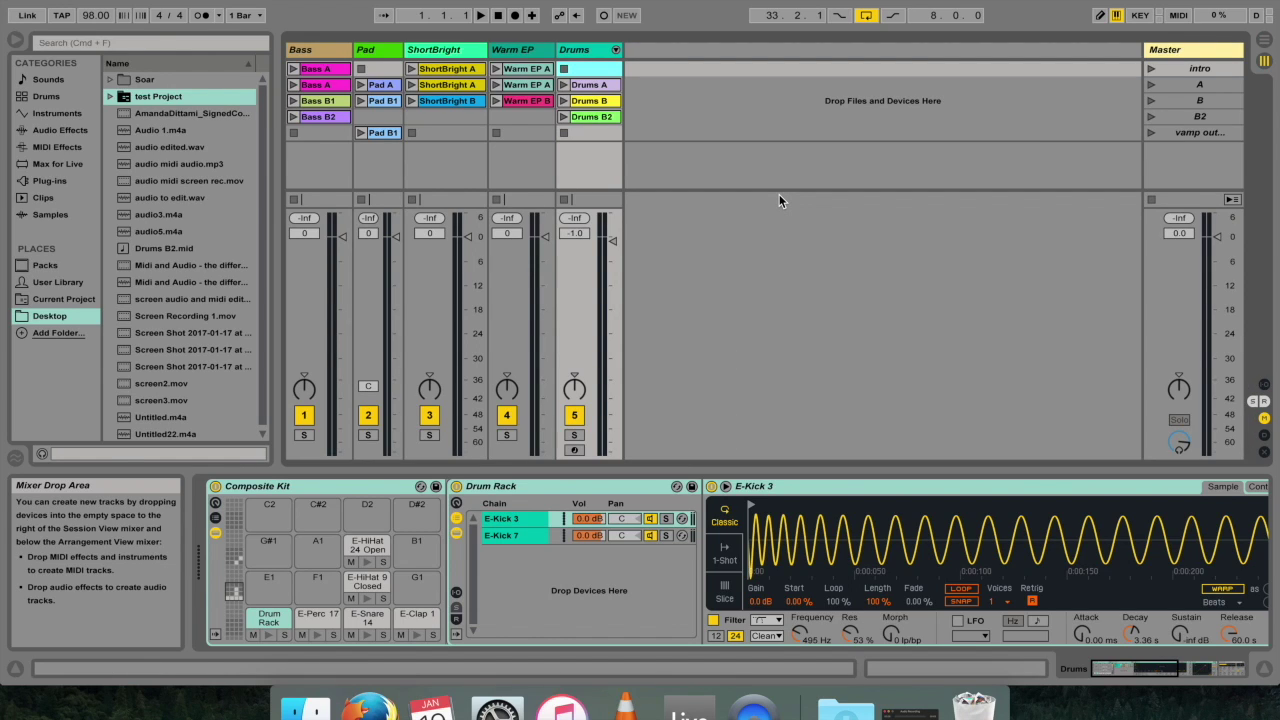
key(Tab)
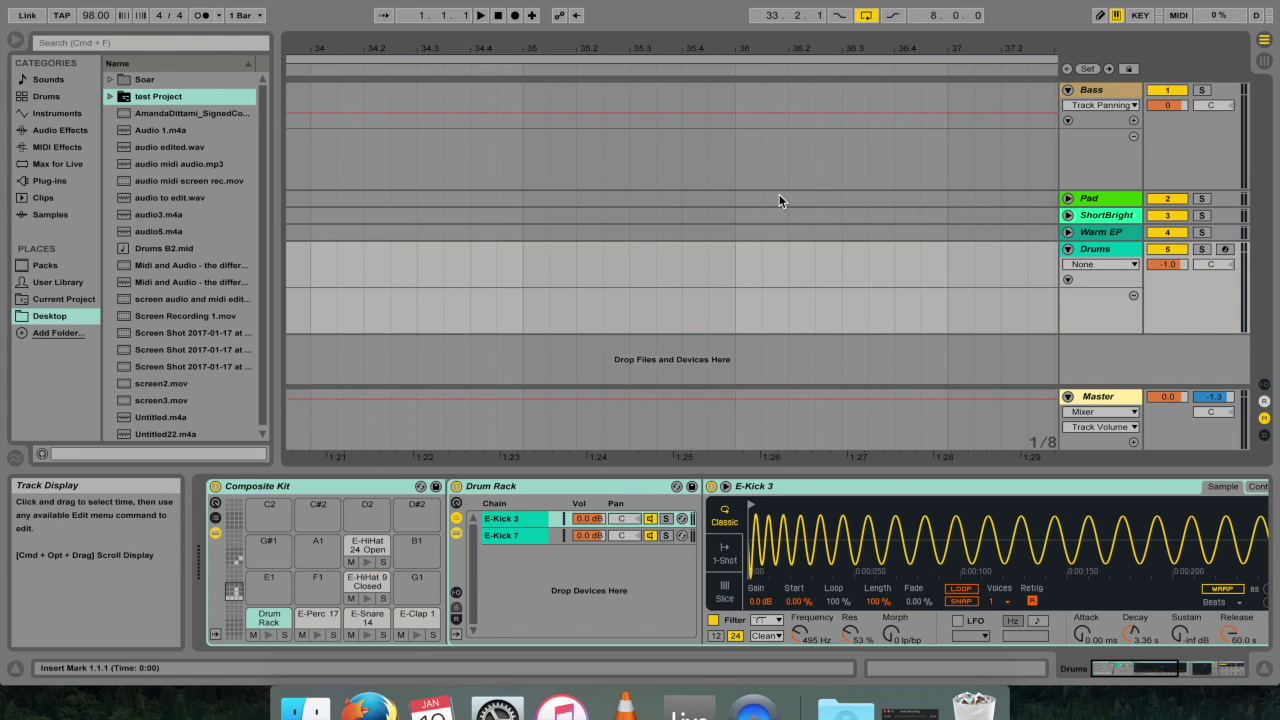
key(Tab)
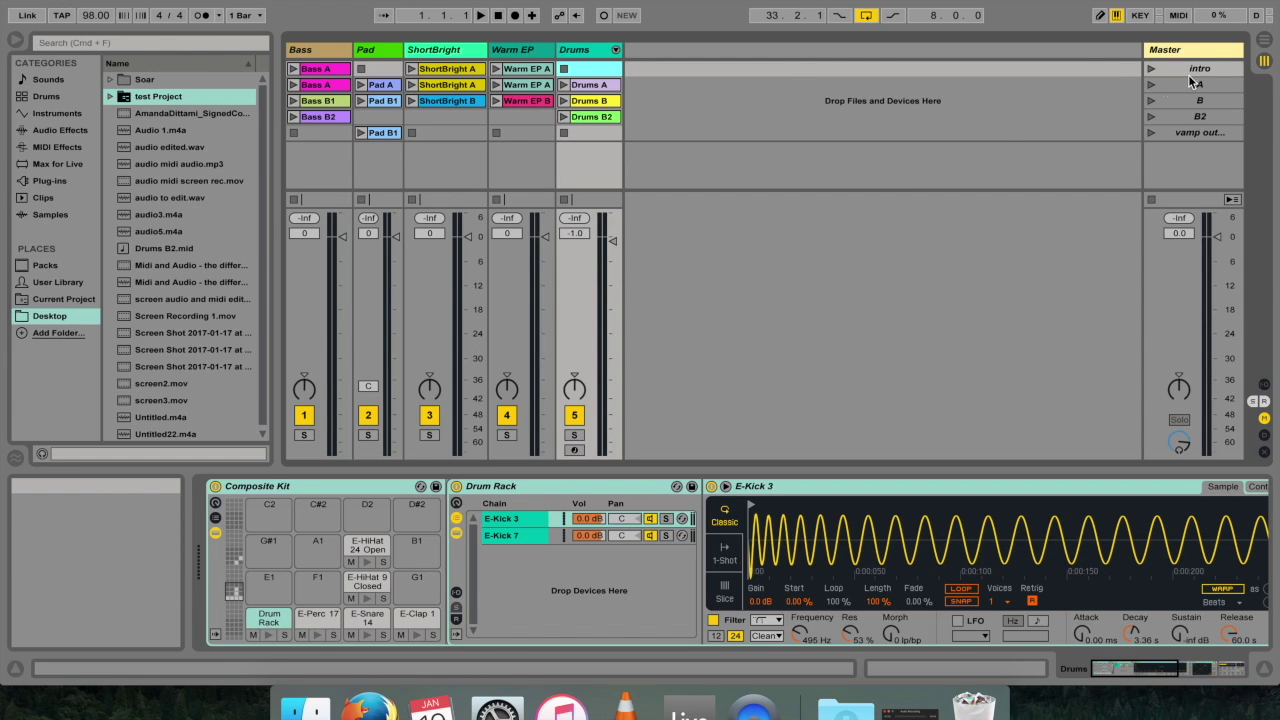
click(1265, 41)
click(1265, 61)
key(Tab)
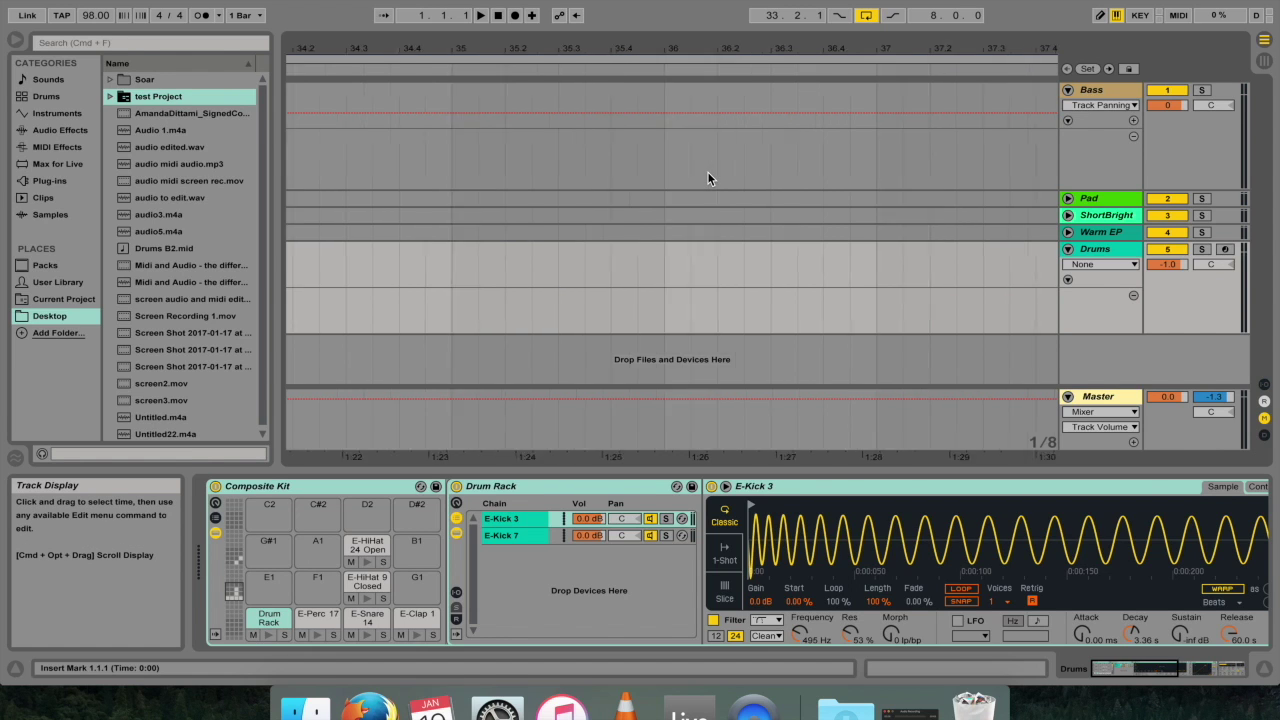
scroll(707, 172, left, 10)
scroll(707, 178, left, 20)
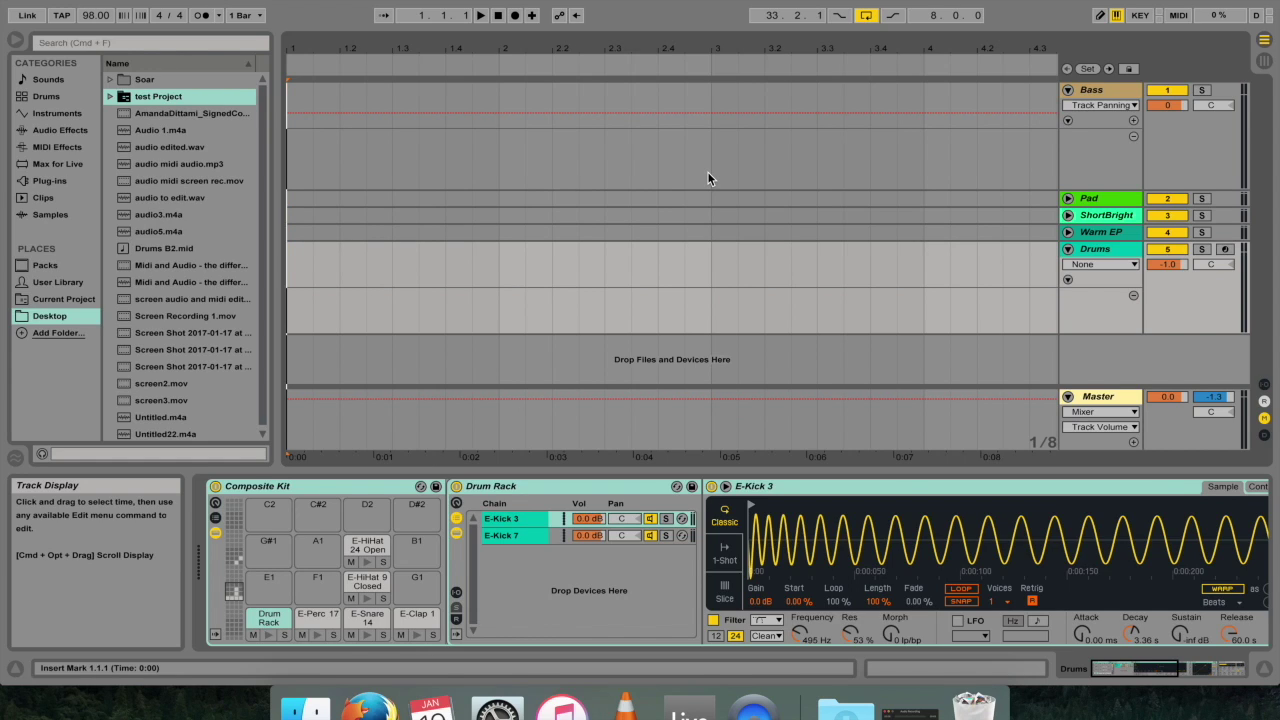
key(Tab)
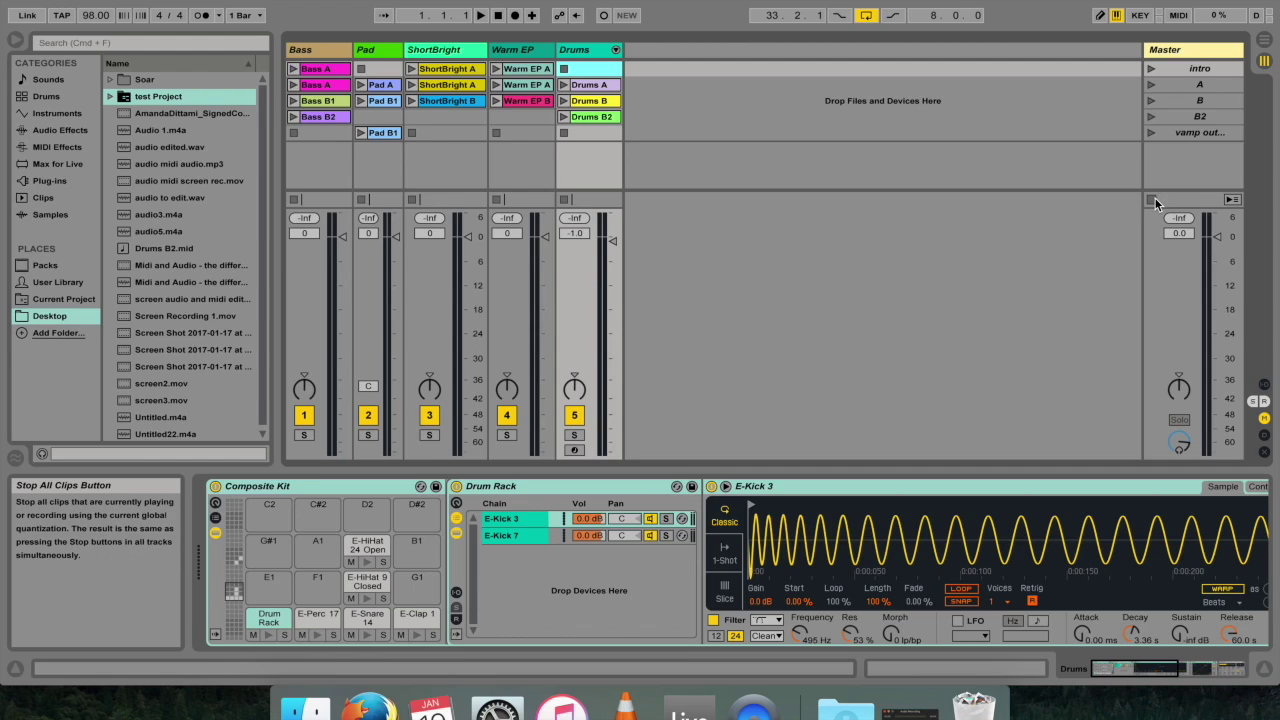
Launch the Drums A and Warm EP B clips and view the clip's launch settings.
click(565, 87)
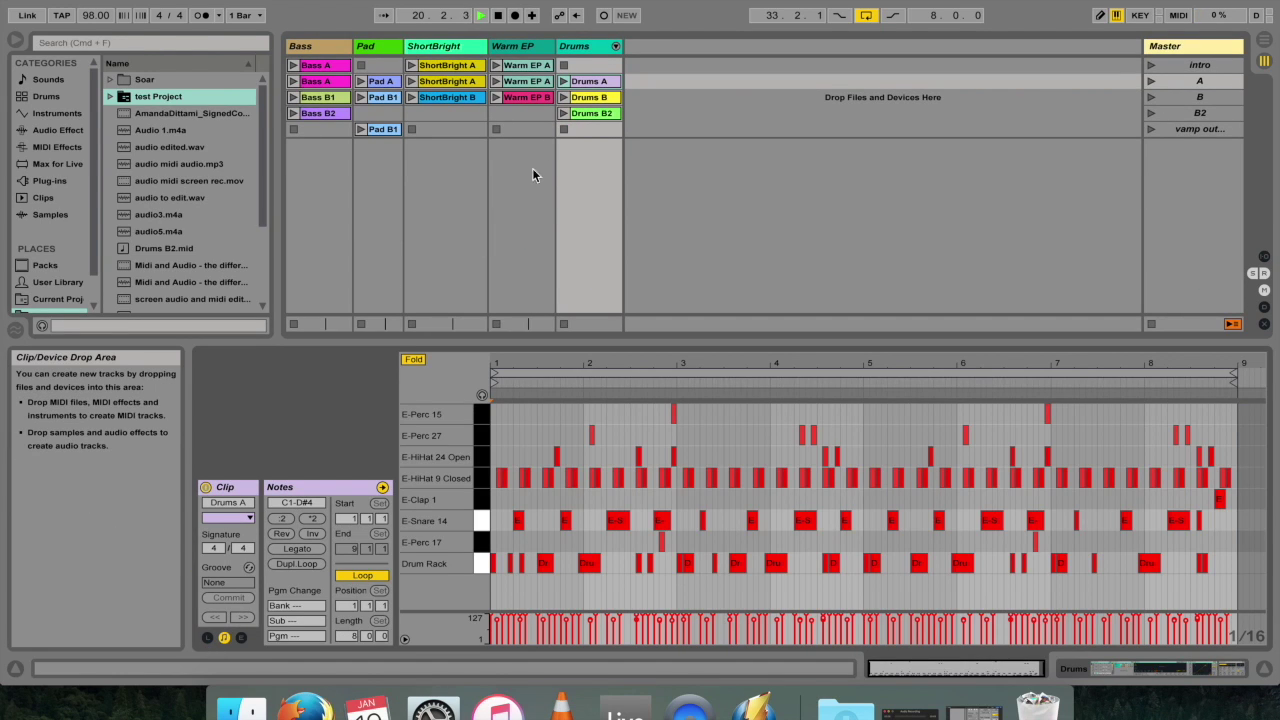
click(526, 97)
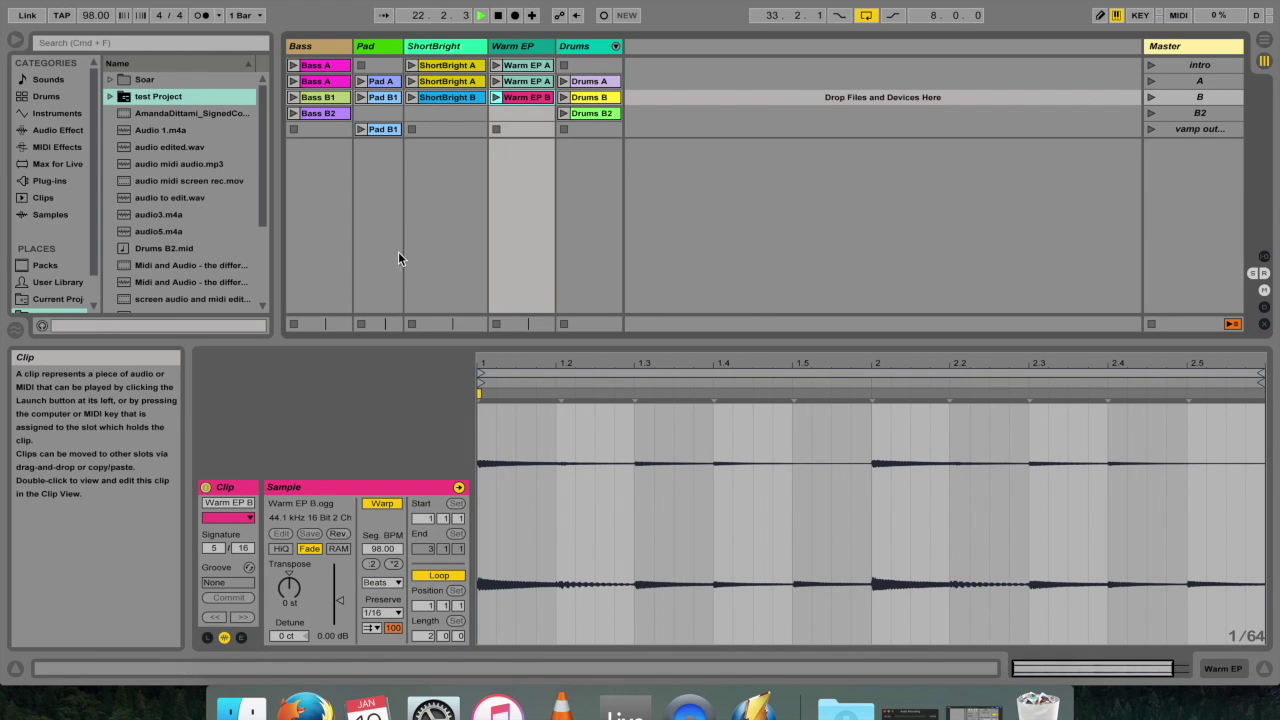
click(206, 639)
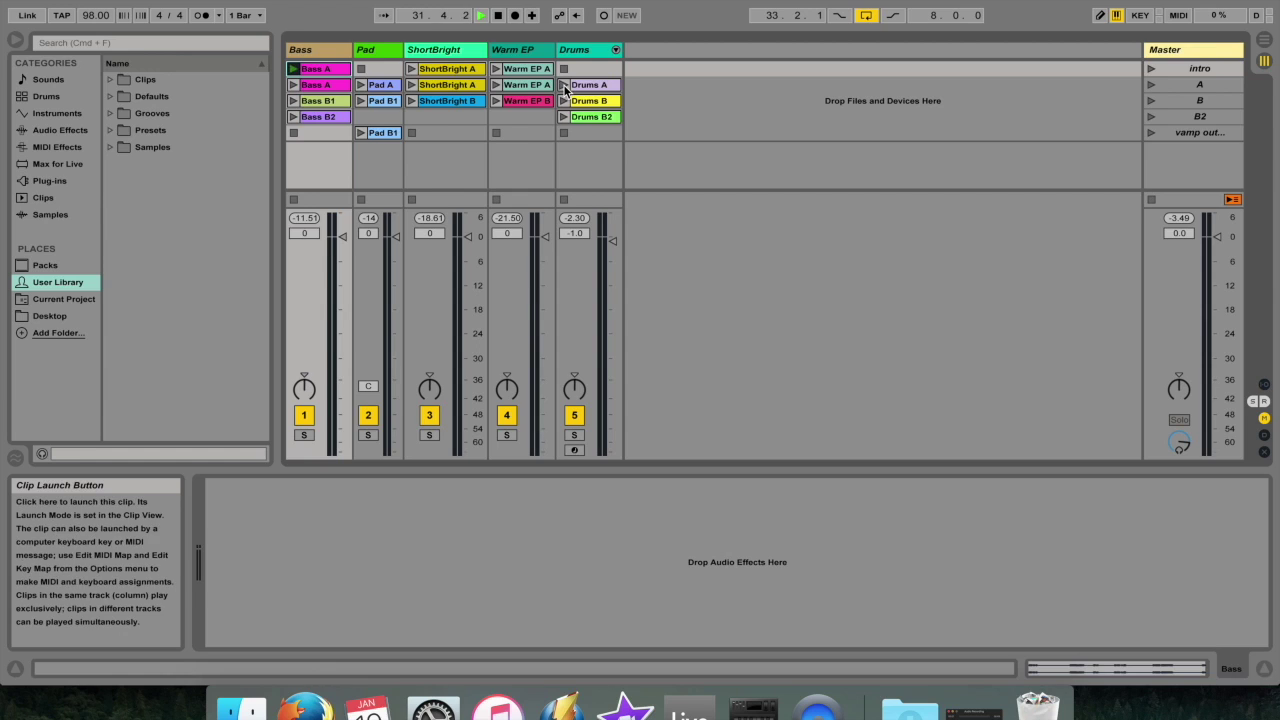
Audition Drums A/B, ShortBright A and Warm EP A, then stop all clips.
click(565, 88)
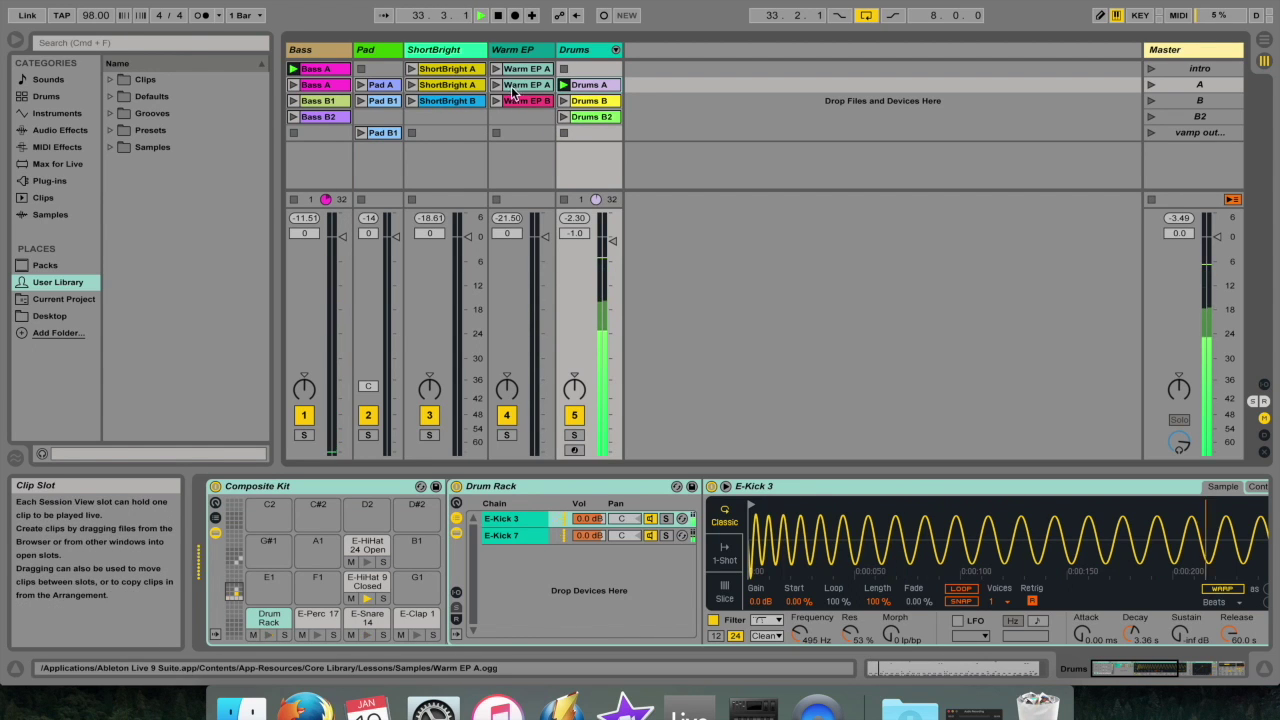
click(565, 100)
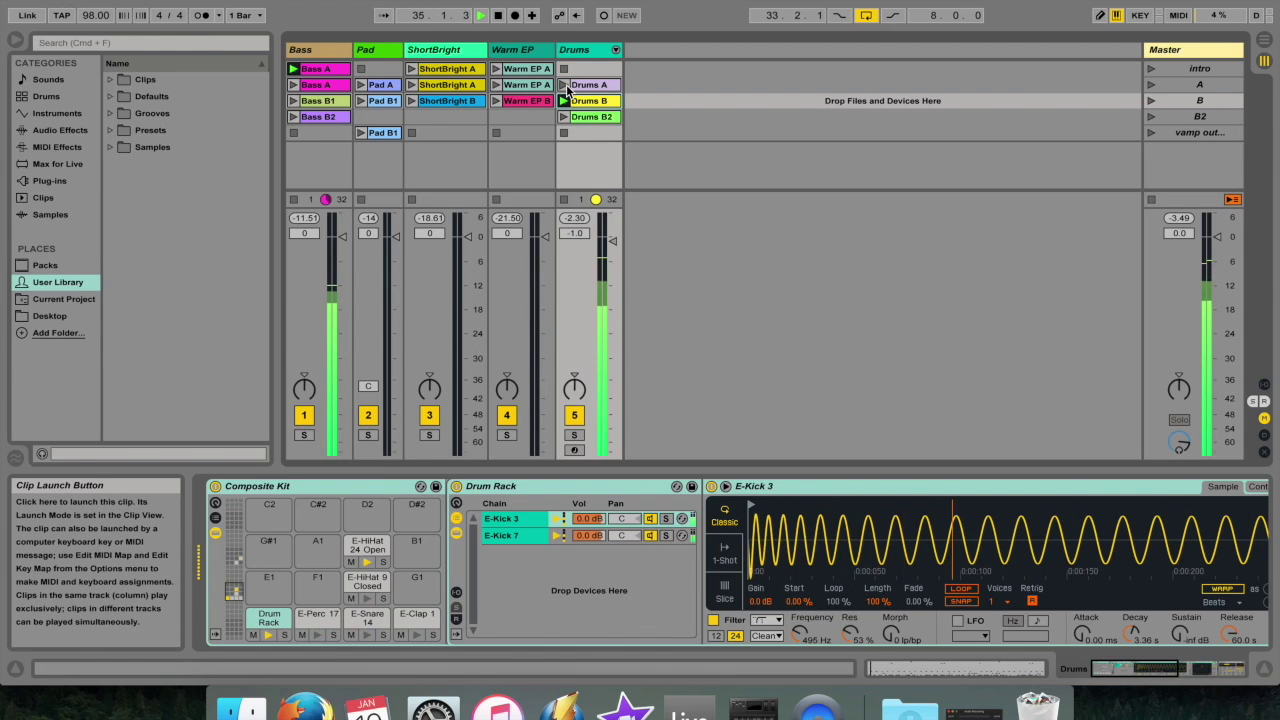
click(565, 85)
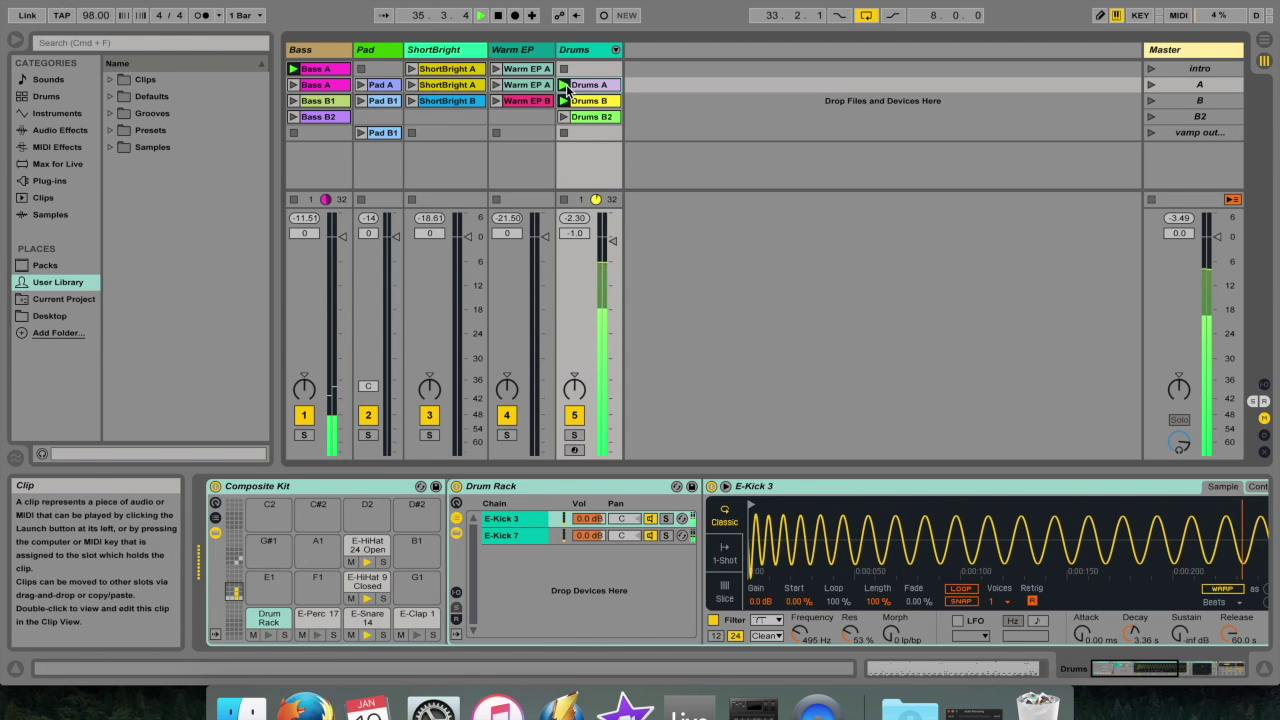
click(413, 69)
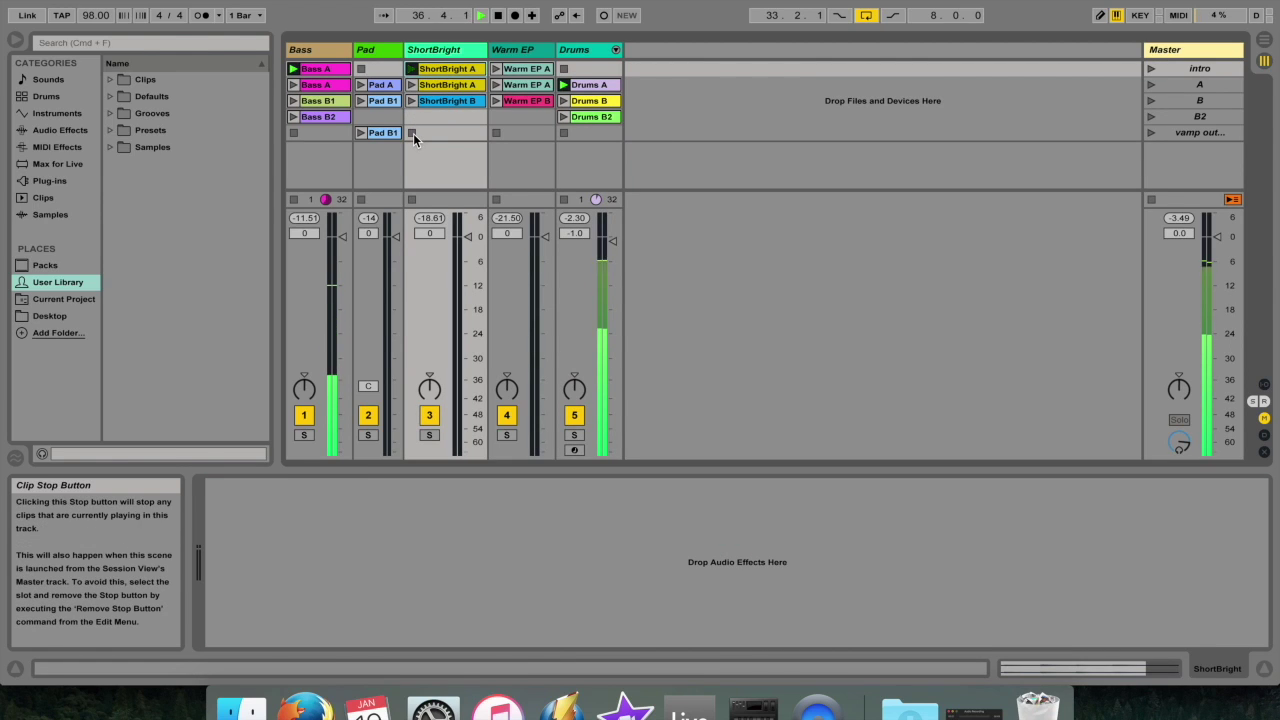
click(562, 101)
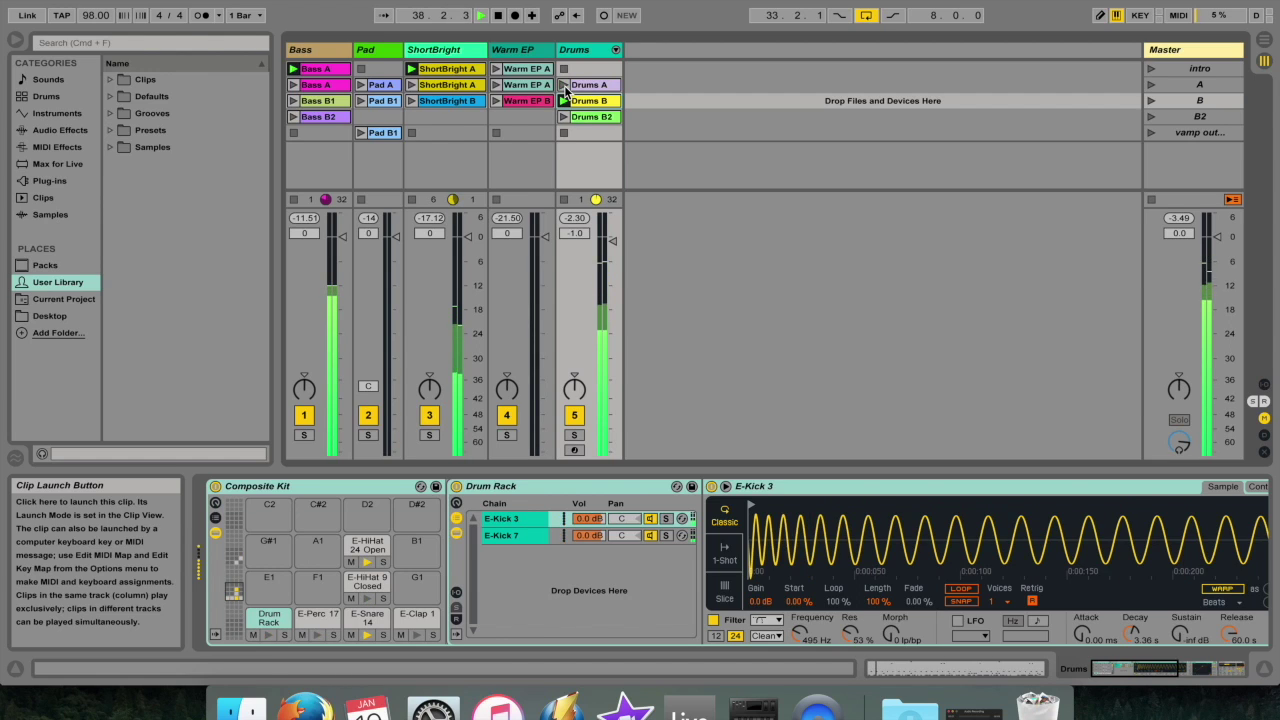
click(412, 132)
click(497, 69)
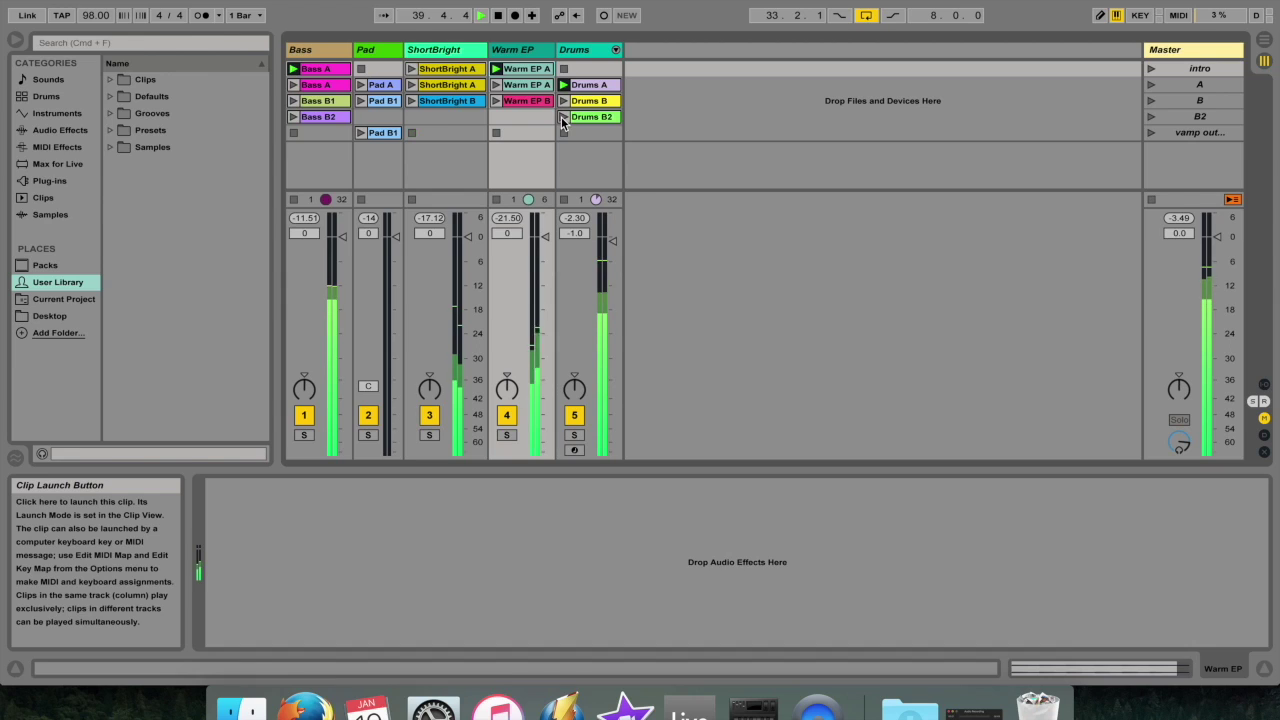
click(588, 84)
click(497, 15)
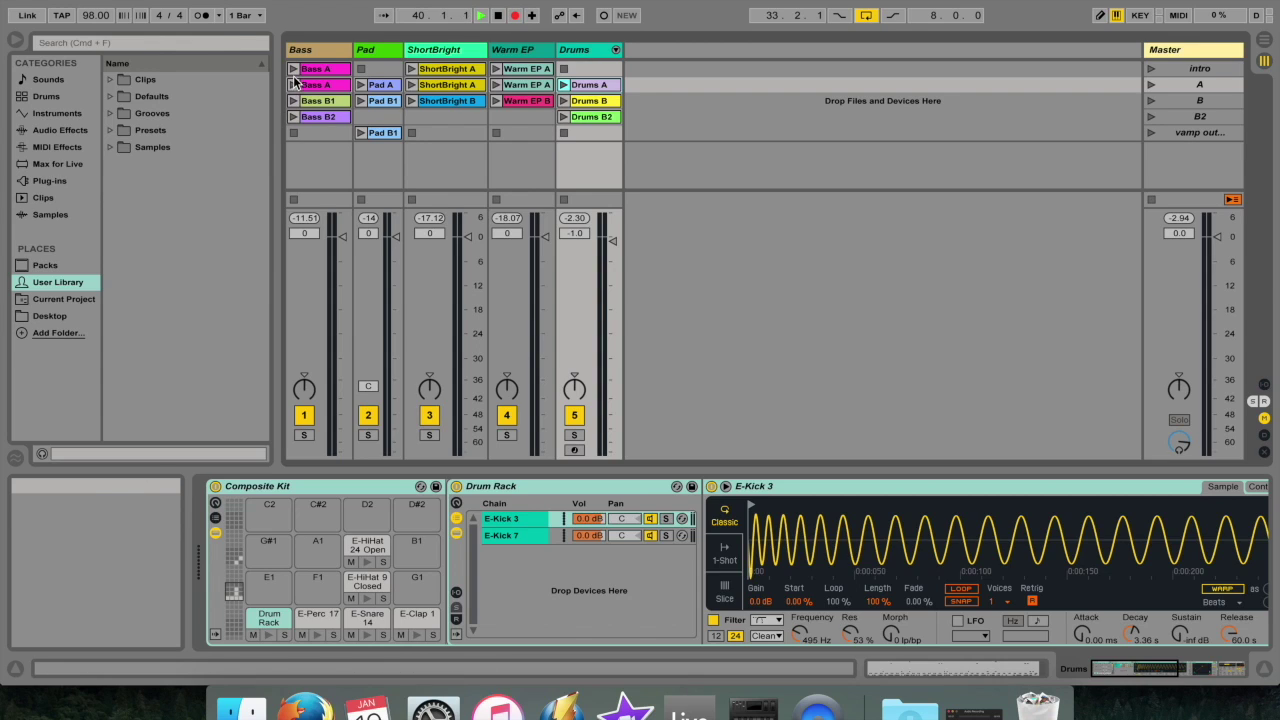
Launch Bass A, Drums A and Warm EP A together.
click(293, 68)
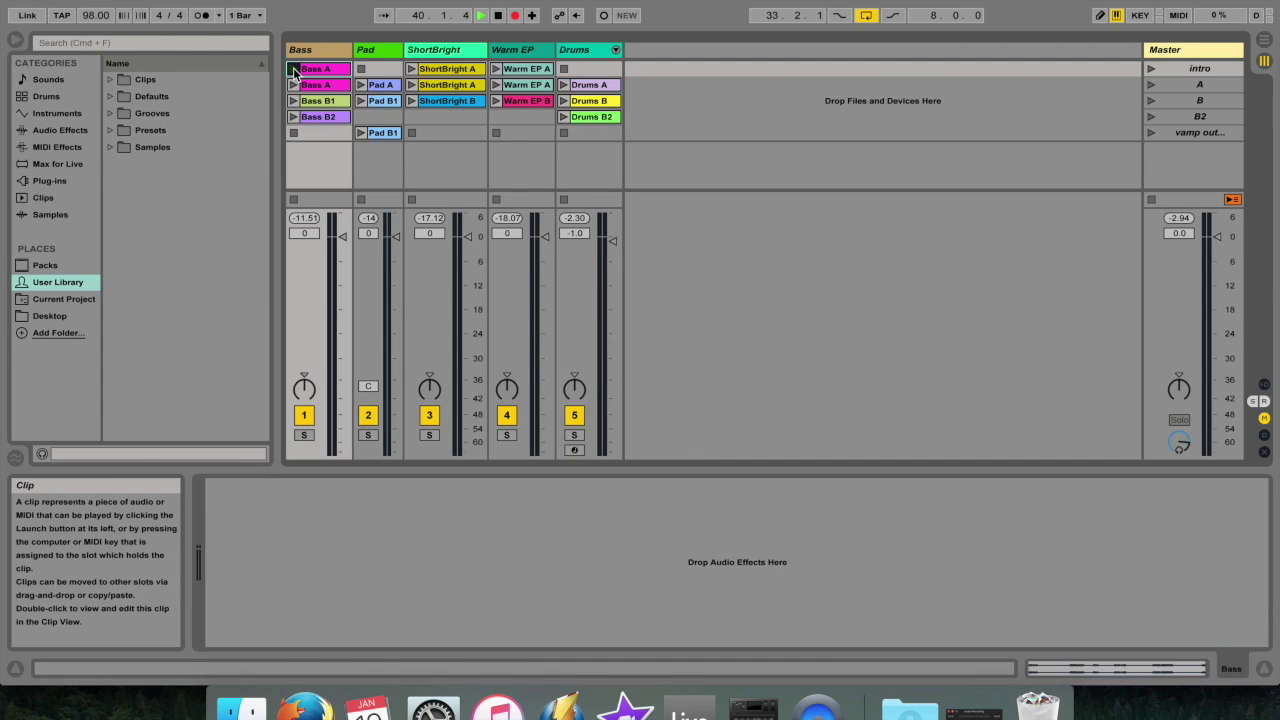
click(564, 85)
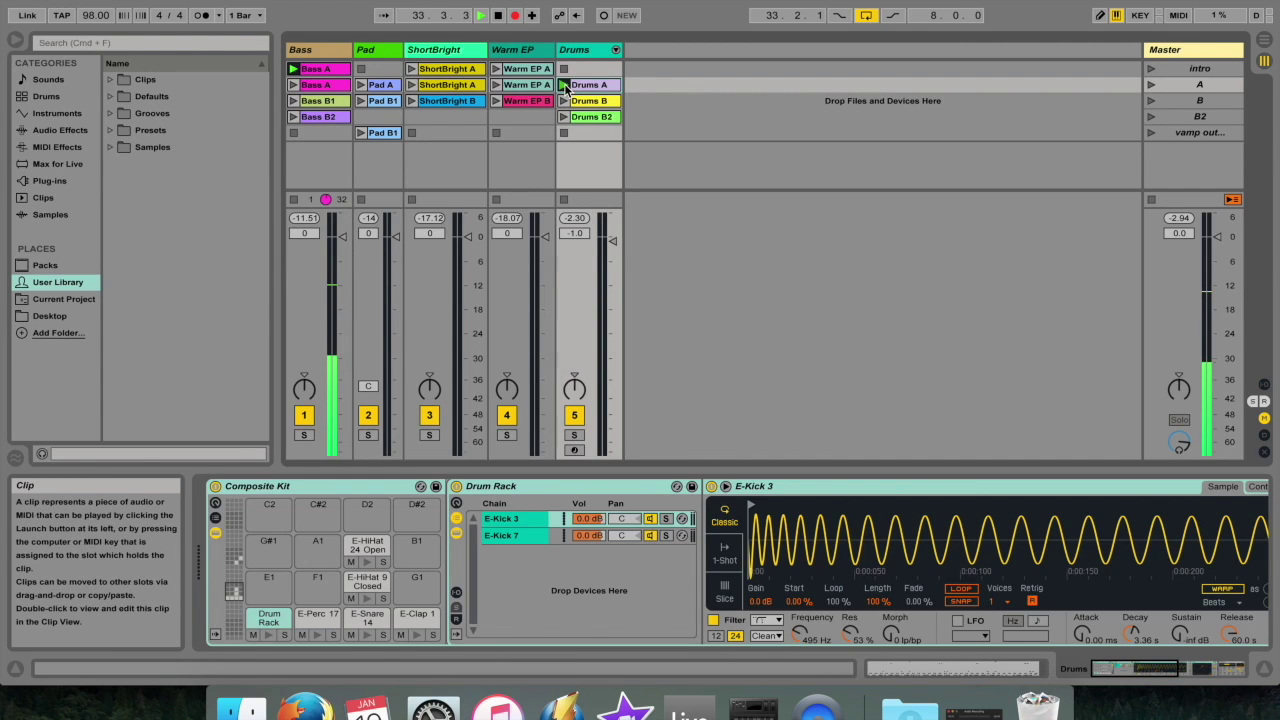
click(496, 68)
Launch Drums B, record briefly with Arrangement Record in Arrangement View, then stop playback.
key(Tab)
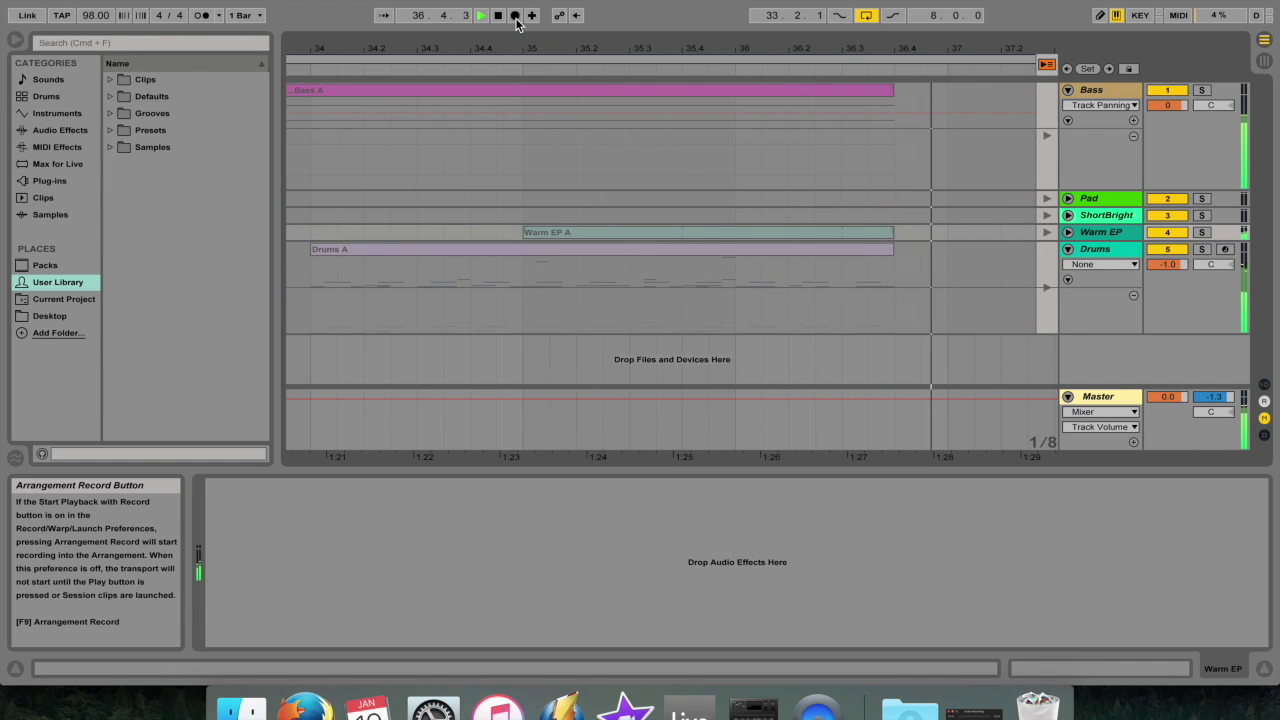
key(Tab)
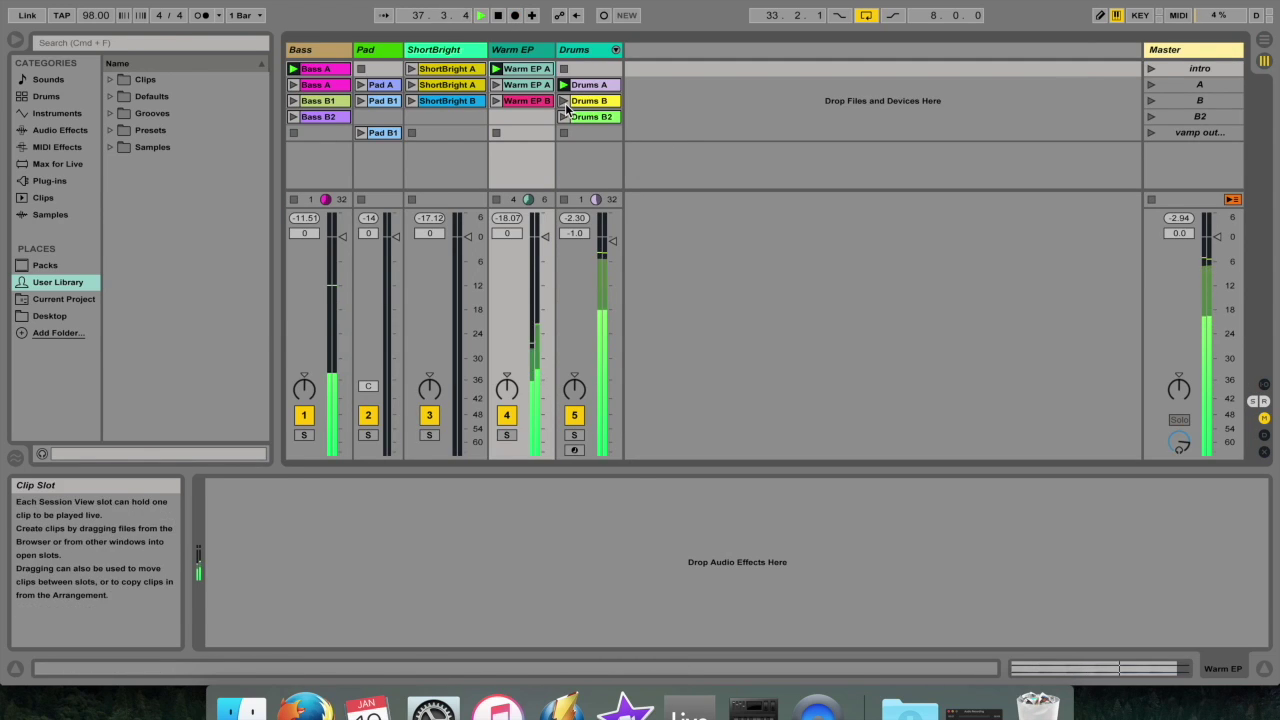
click(587, 104)
key(Tab)
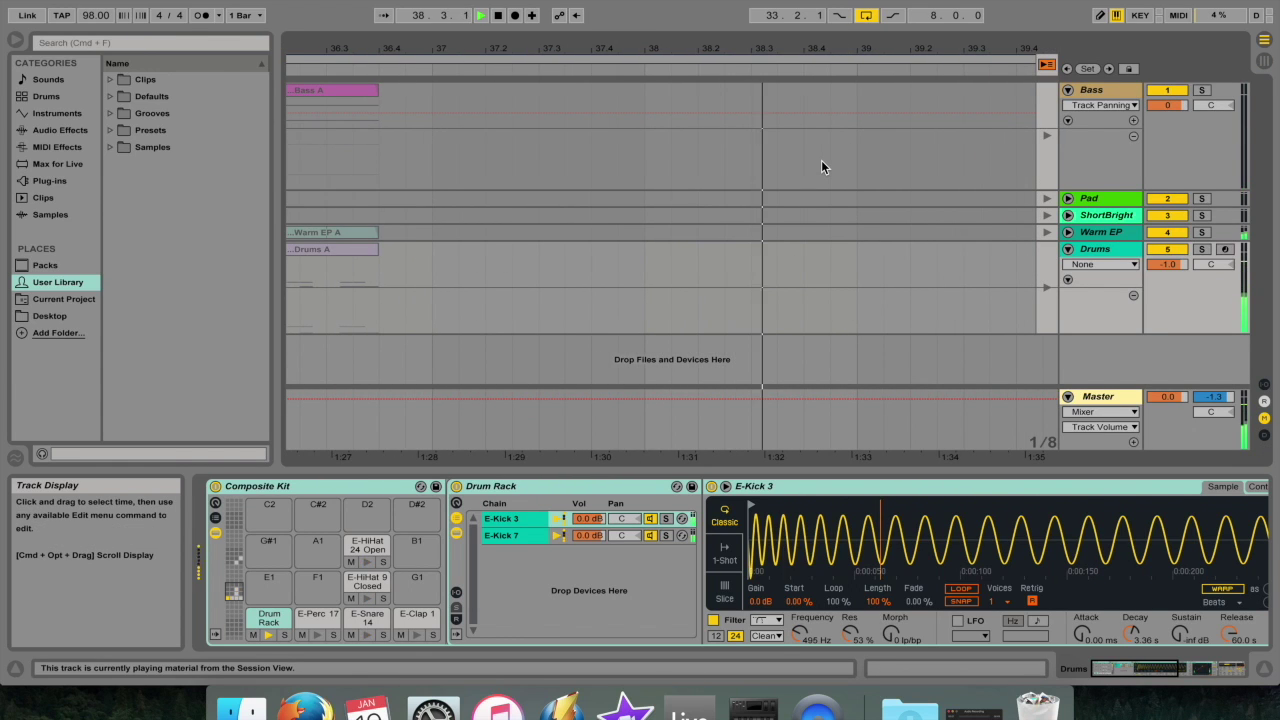
click(515, 15)
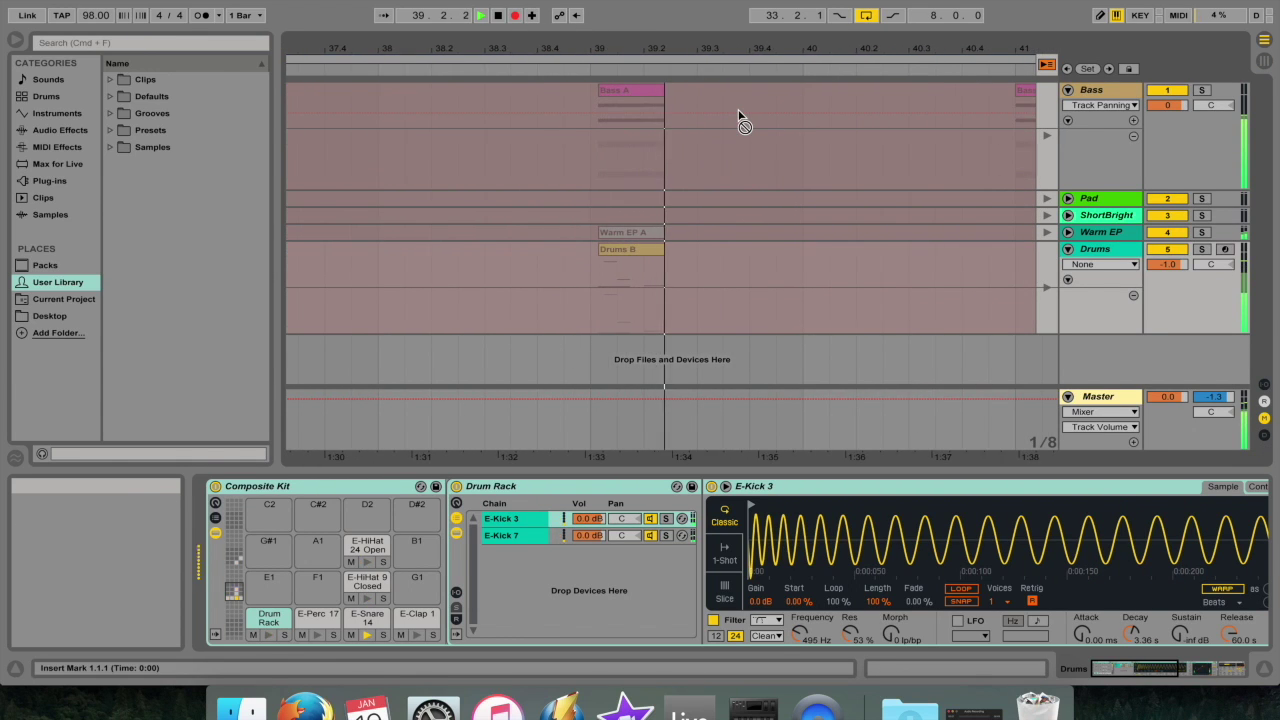
click(515, 17)
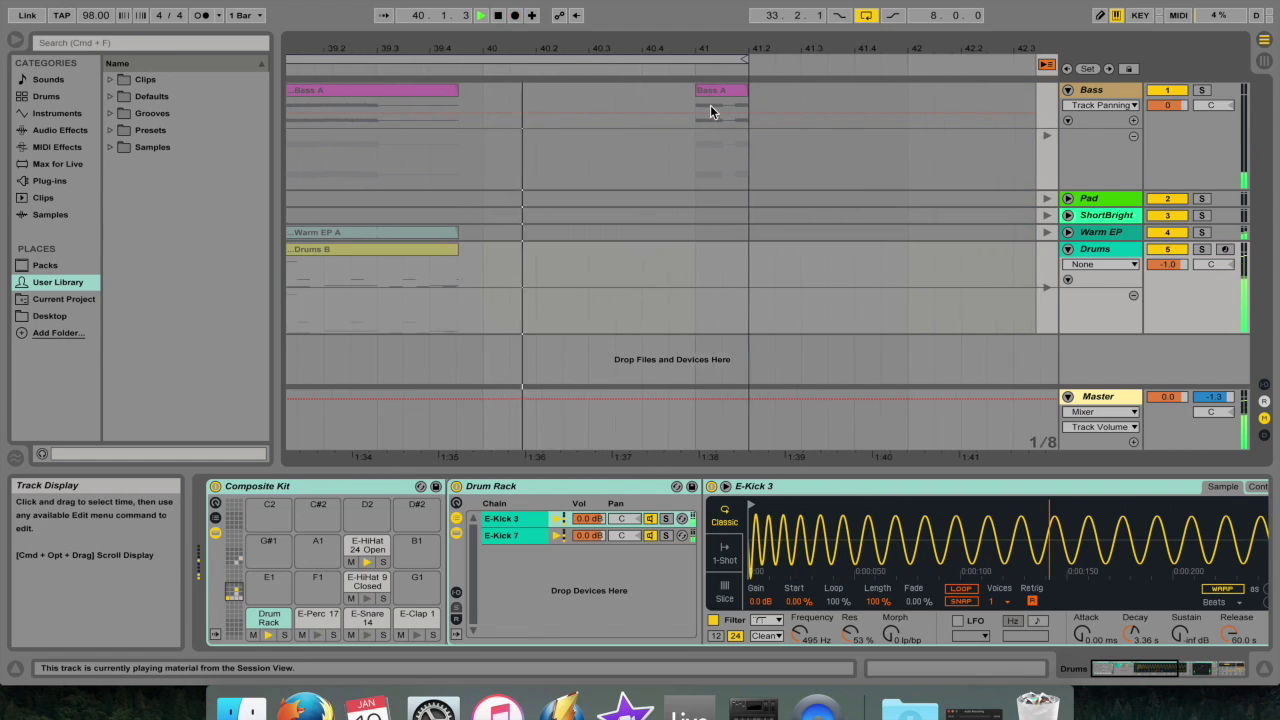
click(498, 16)
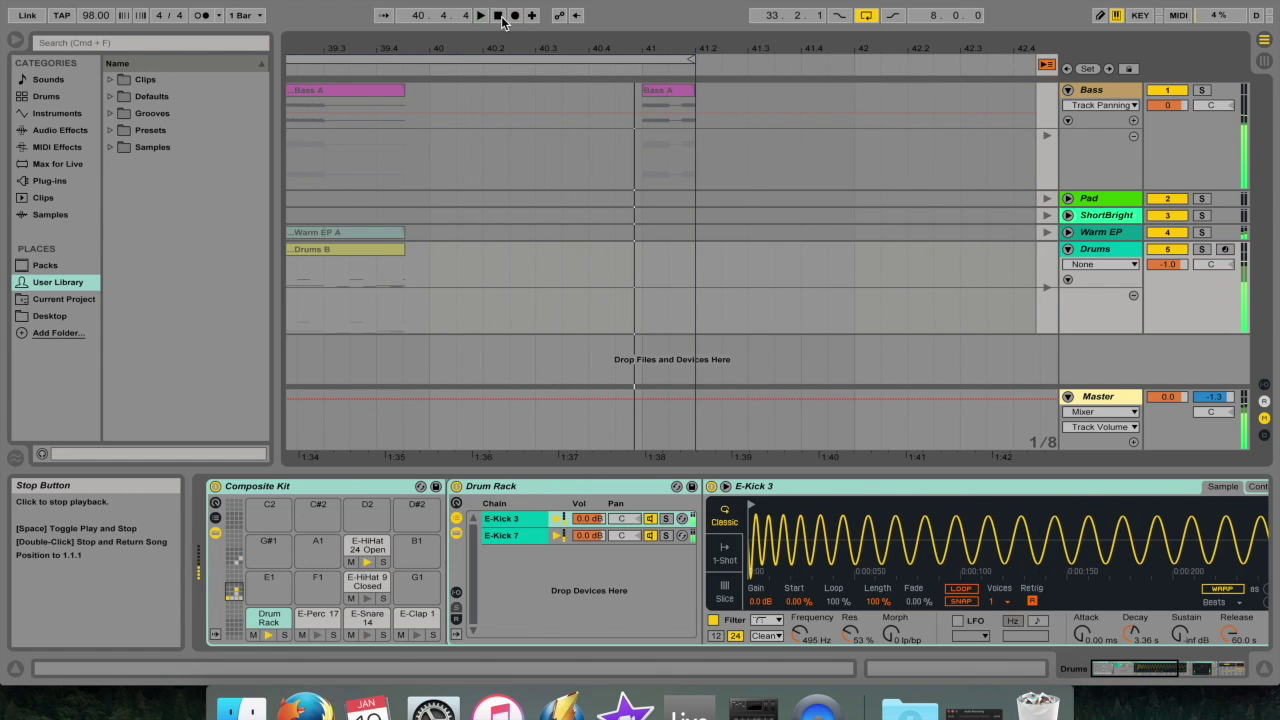
Select the bar-41 Bass A clip, then show the recorded Drums B clip's notes in Detail View.
click(665, 88)
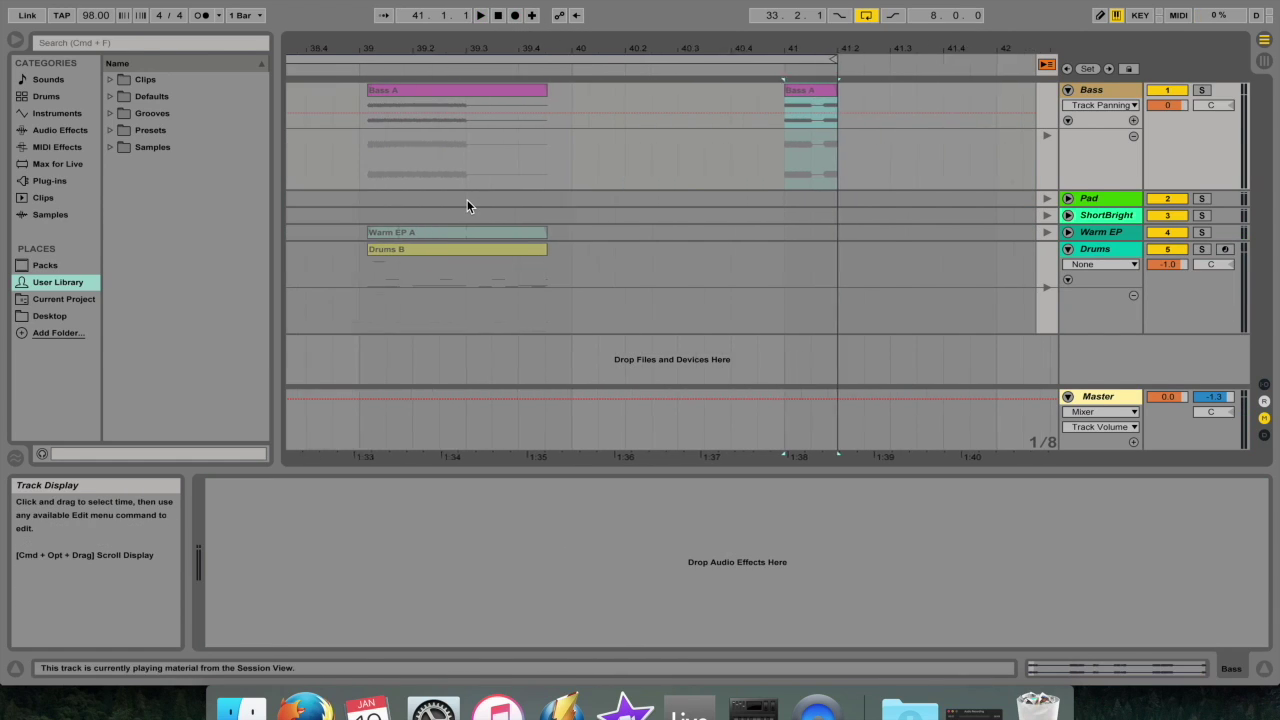
double_click(494, 250)
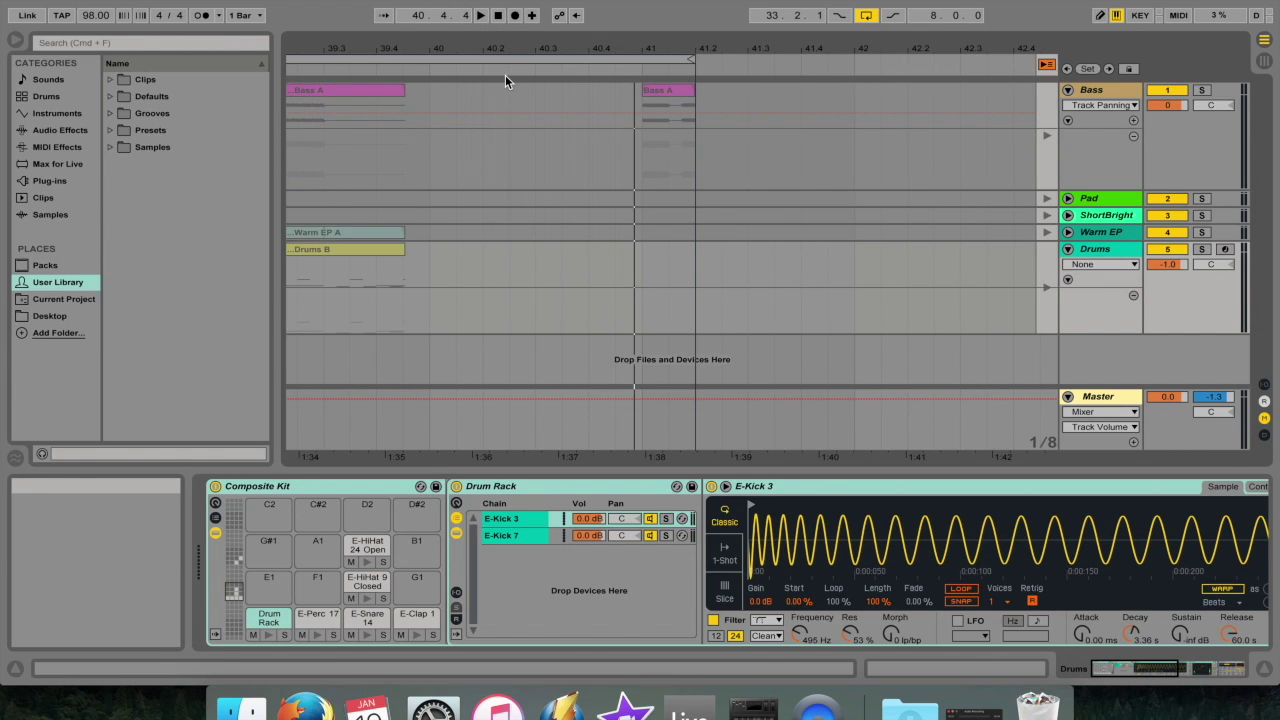
key(Tab)
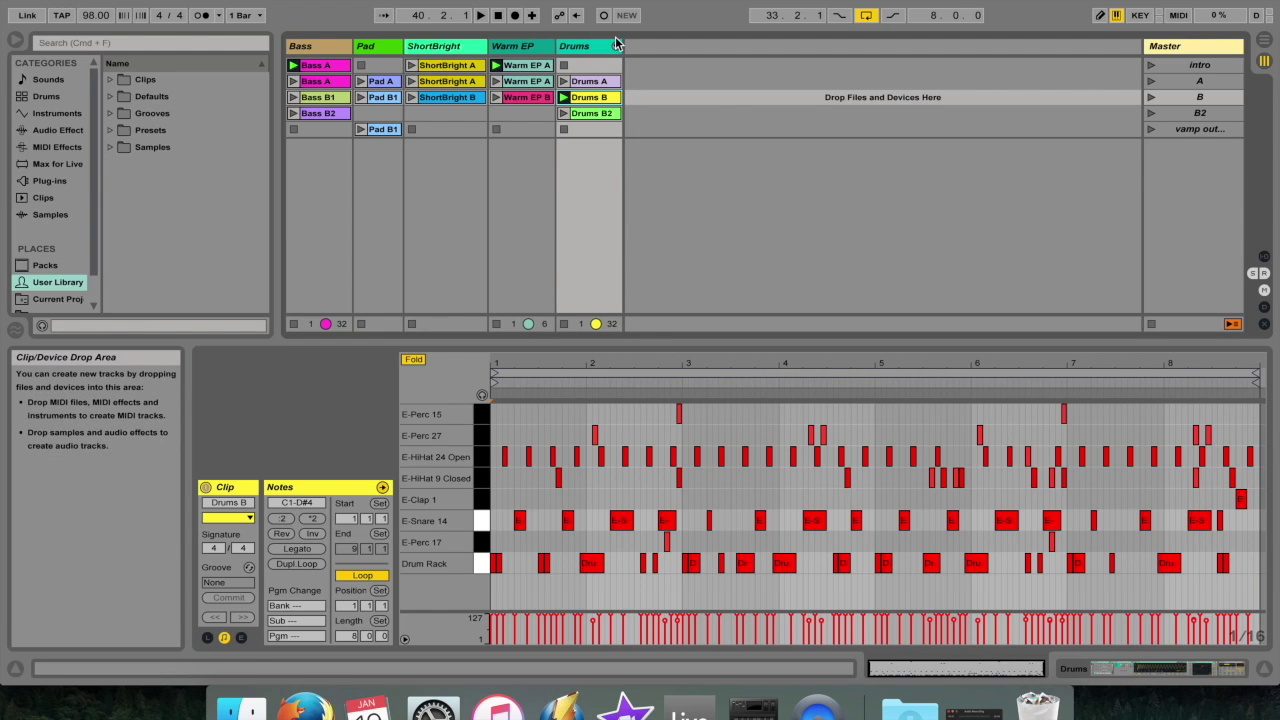
key(Tab)
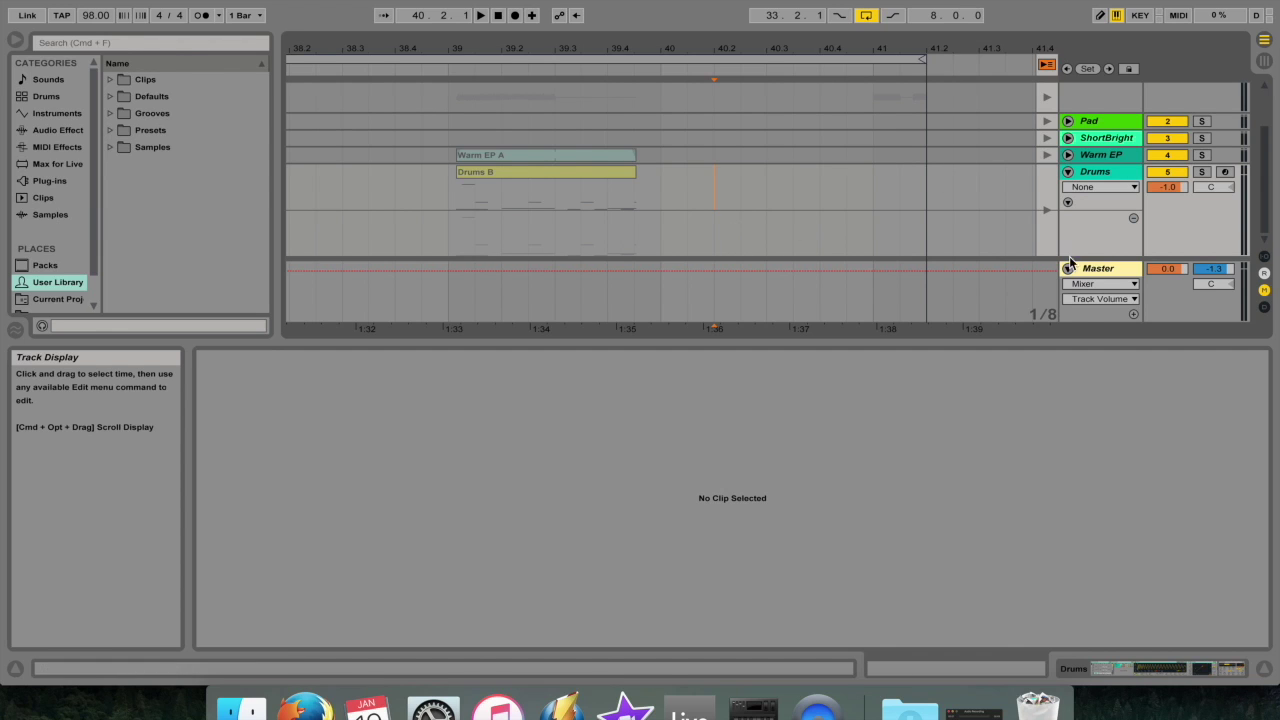
key(Tab)
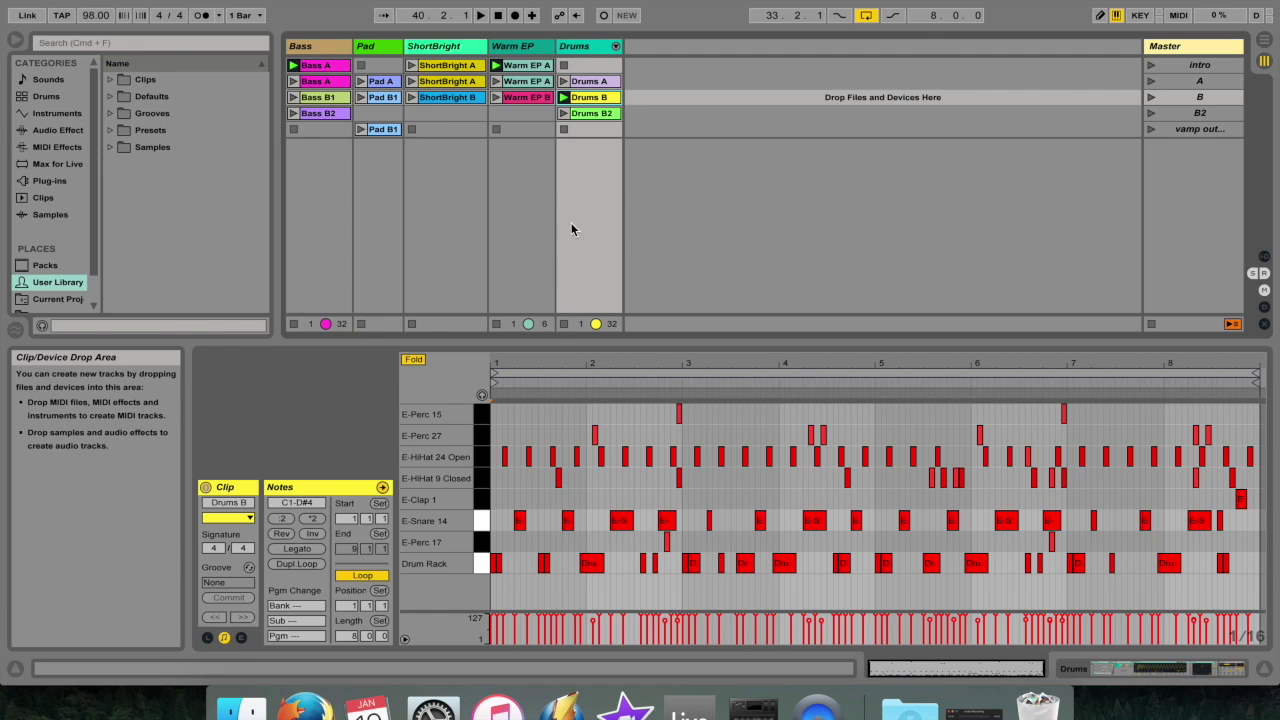
key(Tab)
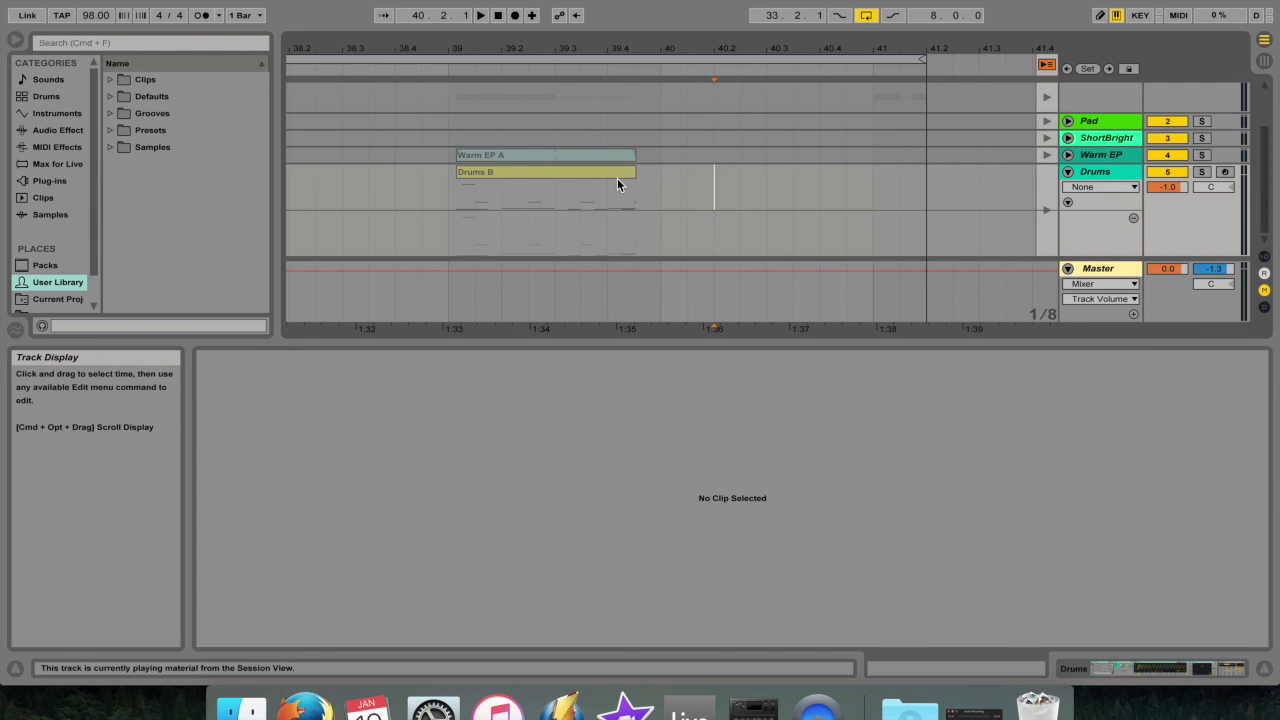
click(584, 171)
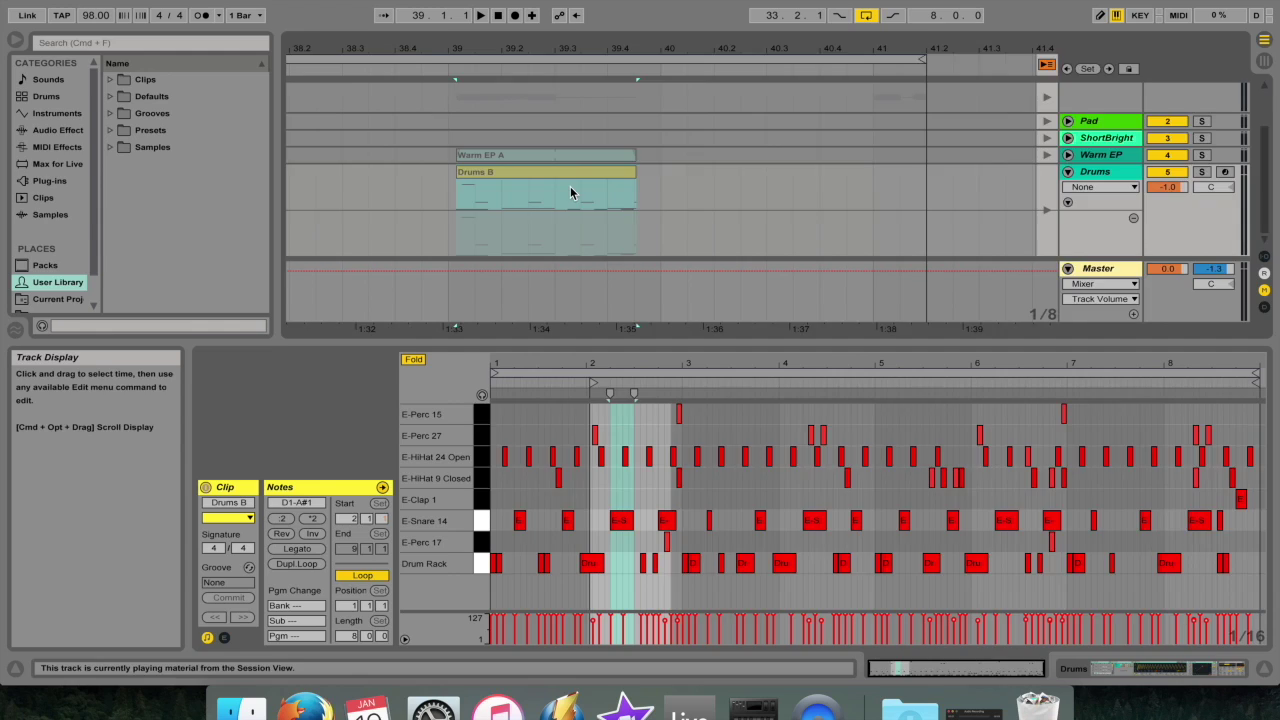
key(Tab)
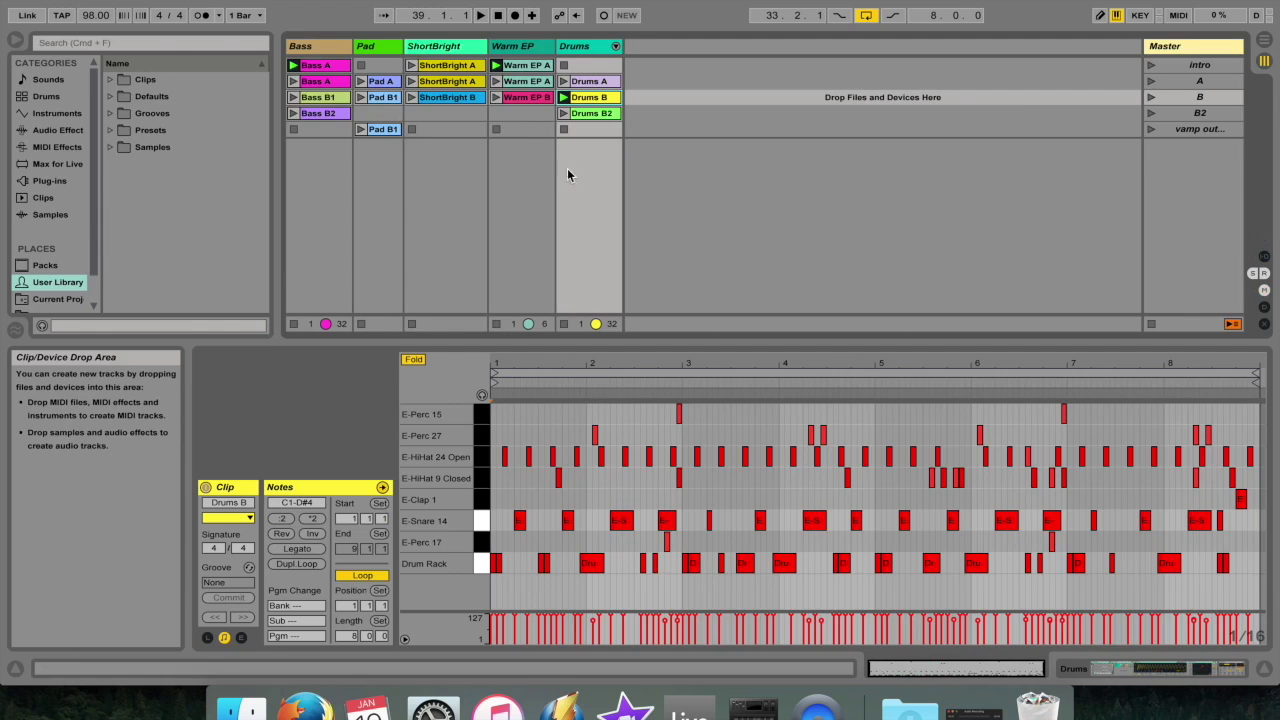
Display Warm EP B's waveform and warp settings, briefly checking the Drums B clip's notes.
click(517, 105)
click(582, 107)
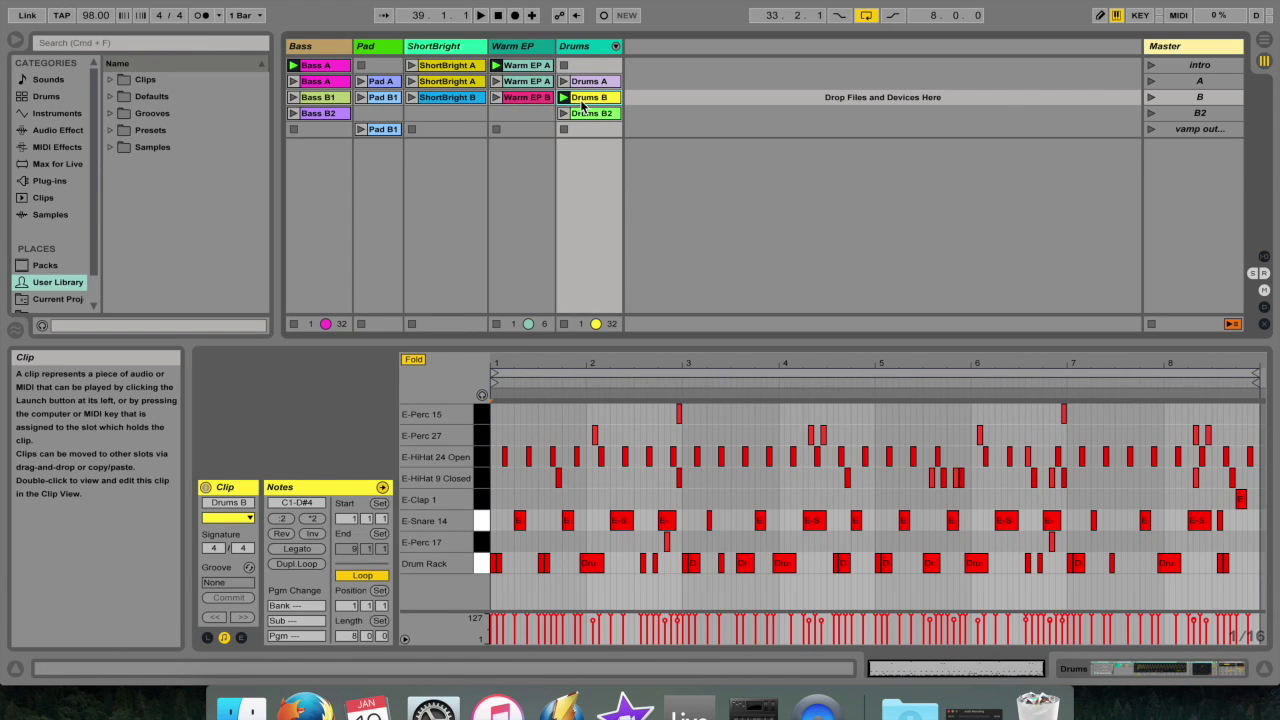
click(540, 105)
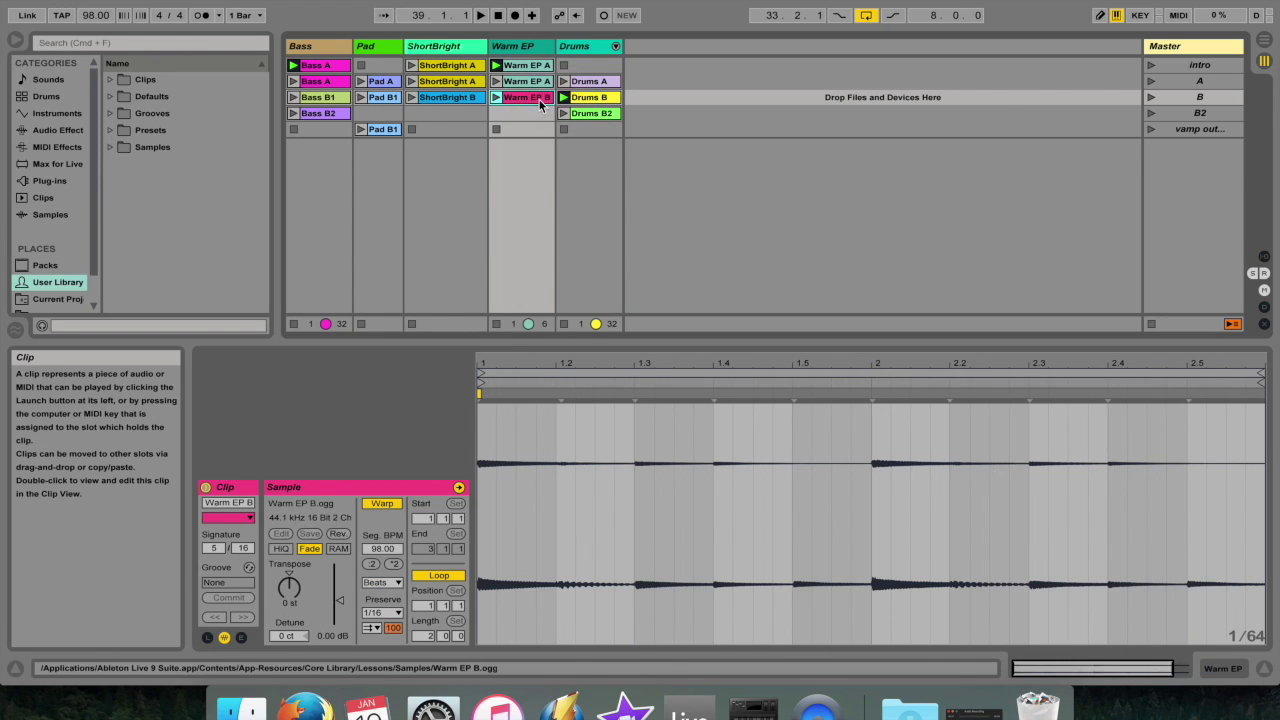
right_click(639, 75)
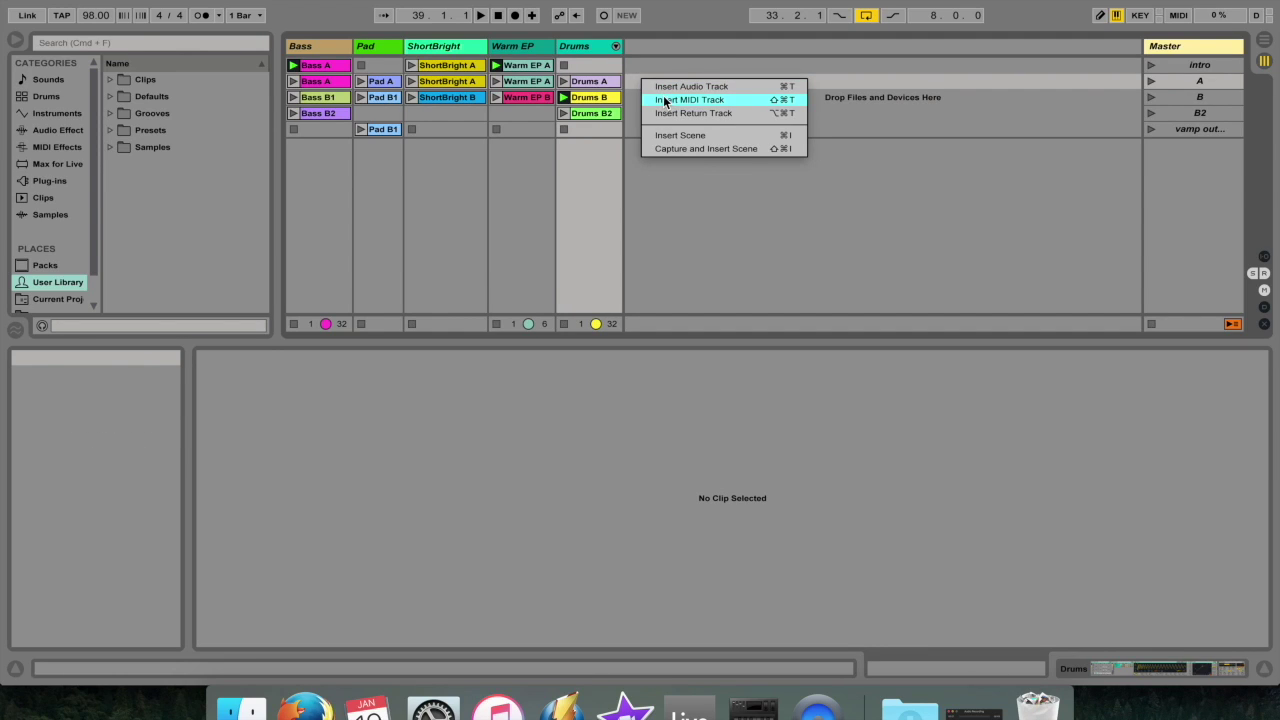
Insert a MIDI track and load the Vintage Kit_Moisty drum rack onto it.
click(663, 100)
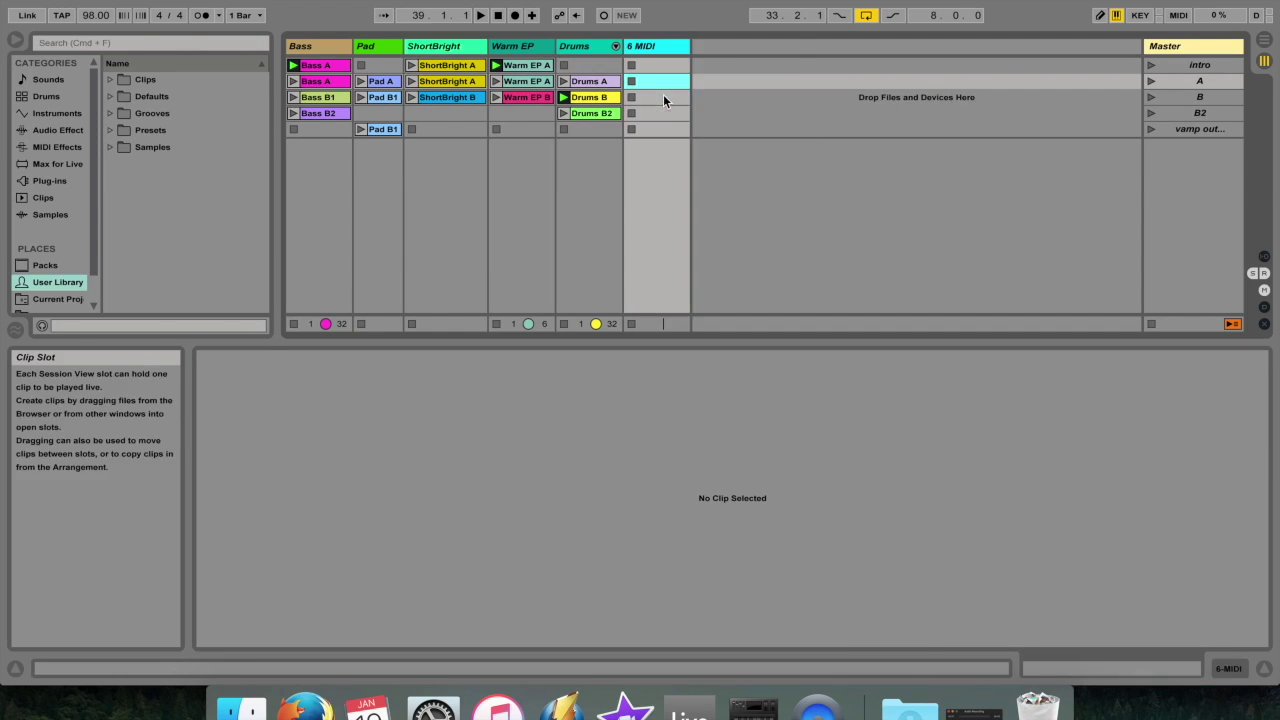
click(56, 113)
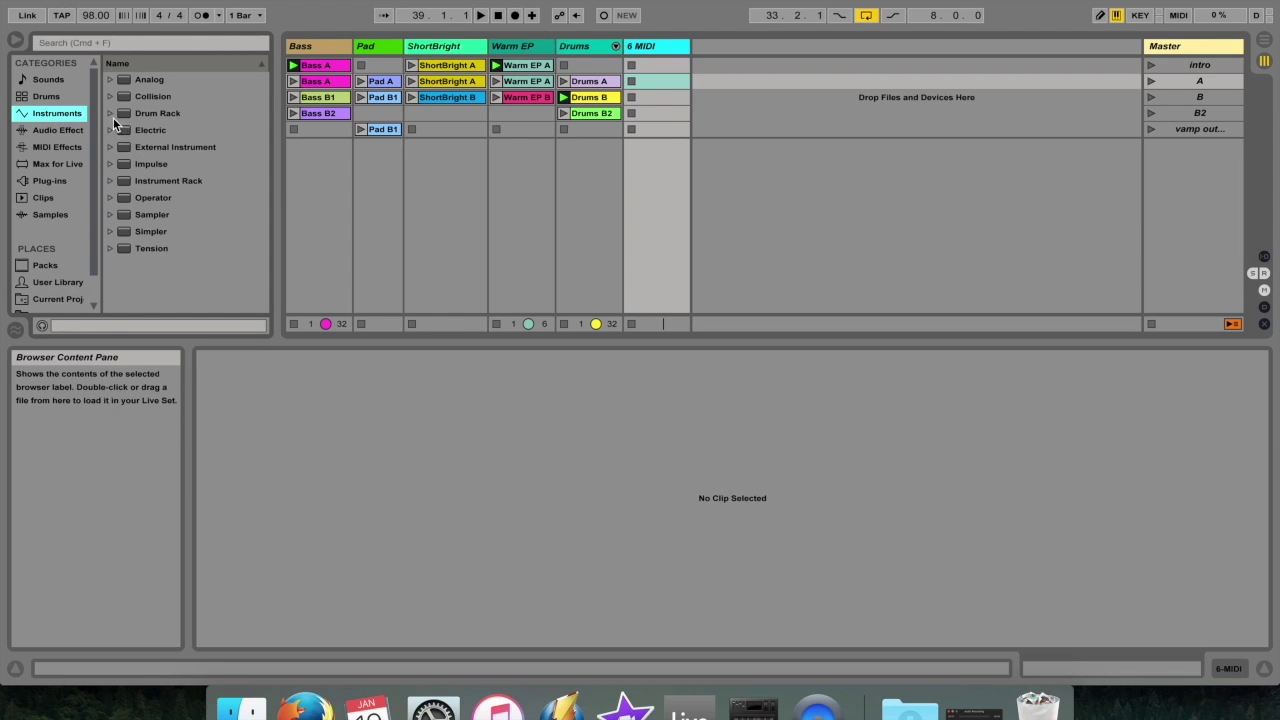
click(111, 113)
click(121, 130)
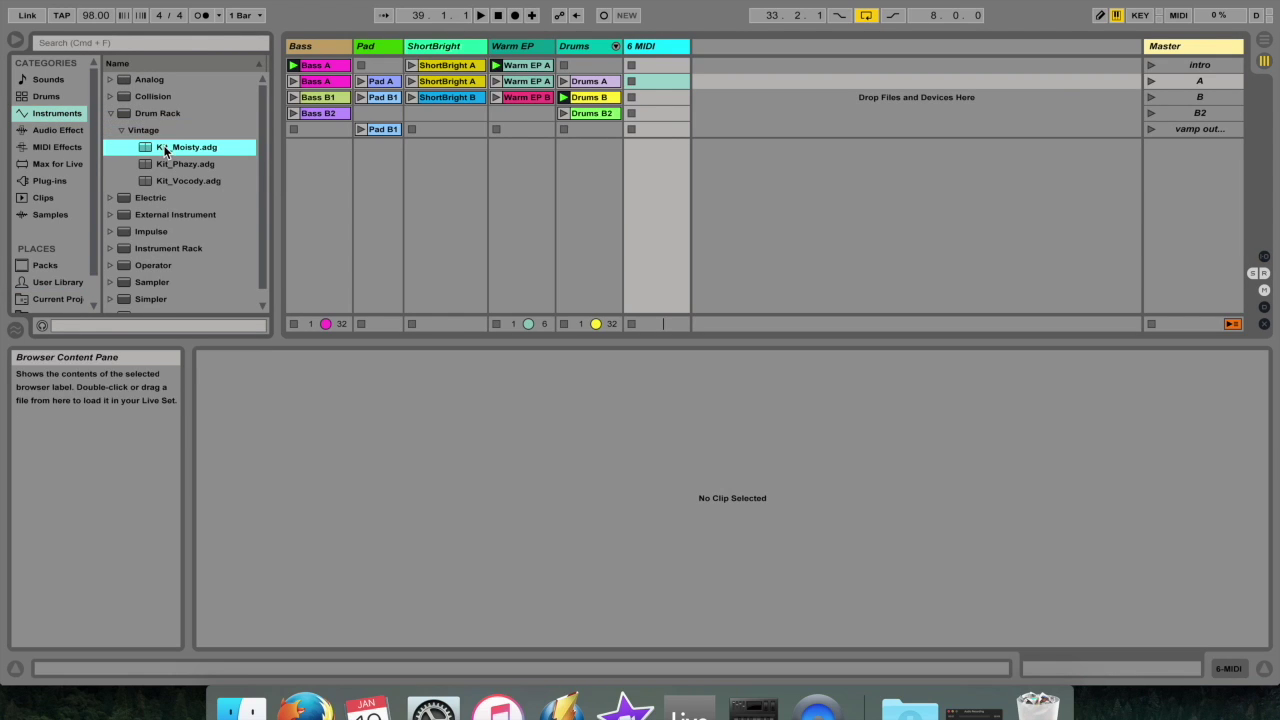
drag(165, 150, 643, 158)
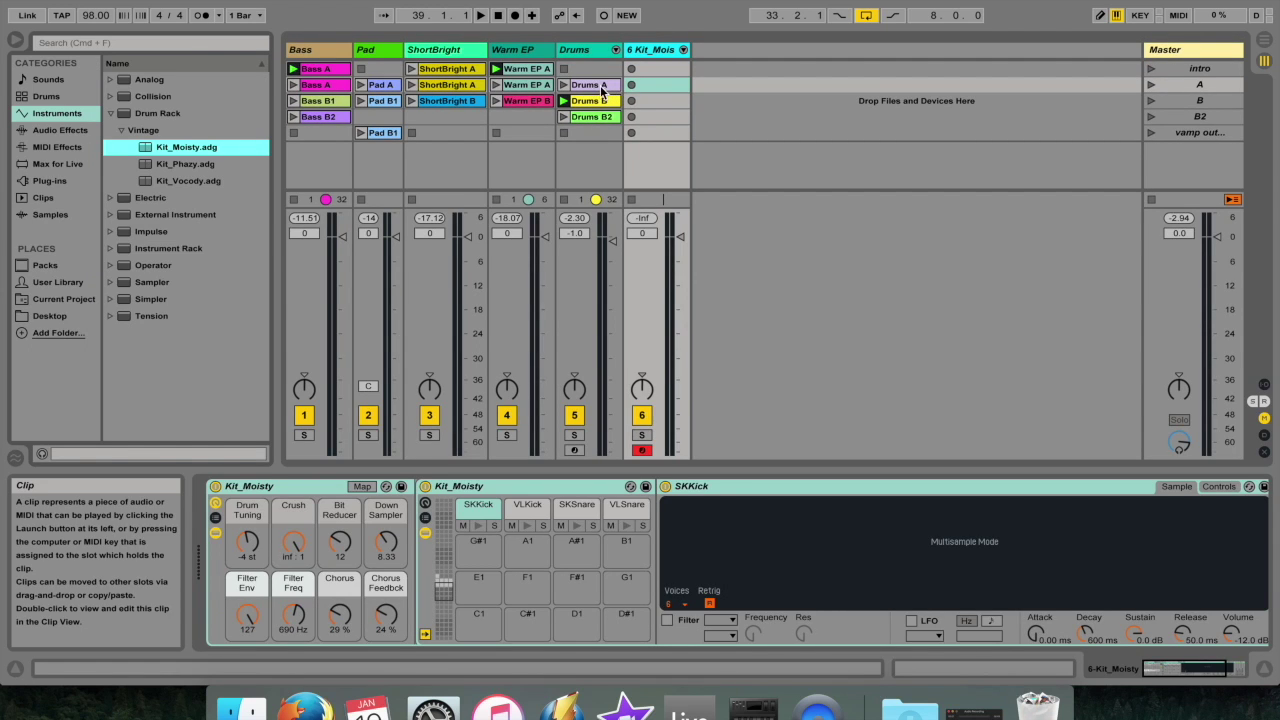
Move Drums B onto the Kit_Moisty track, then undo the changes.
drag(593, 103, 665, 88)
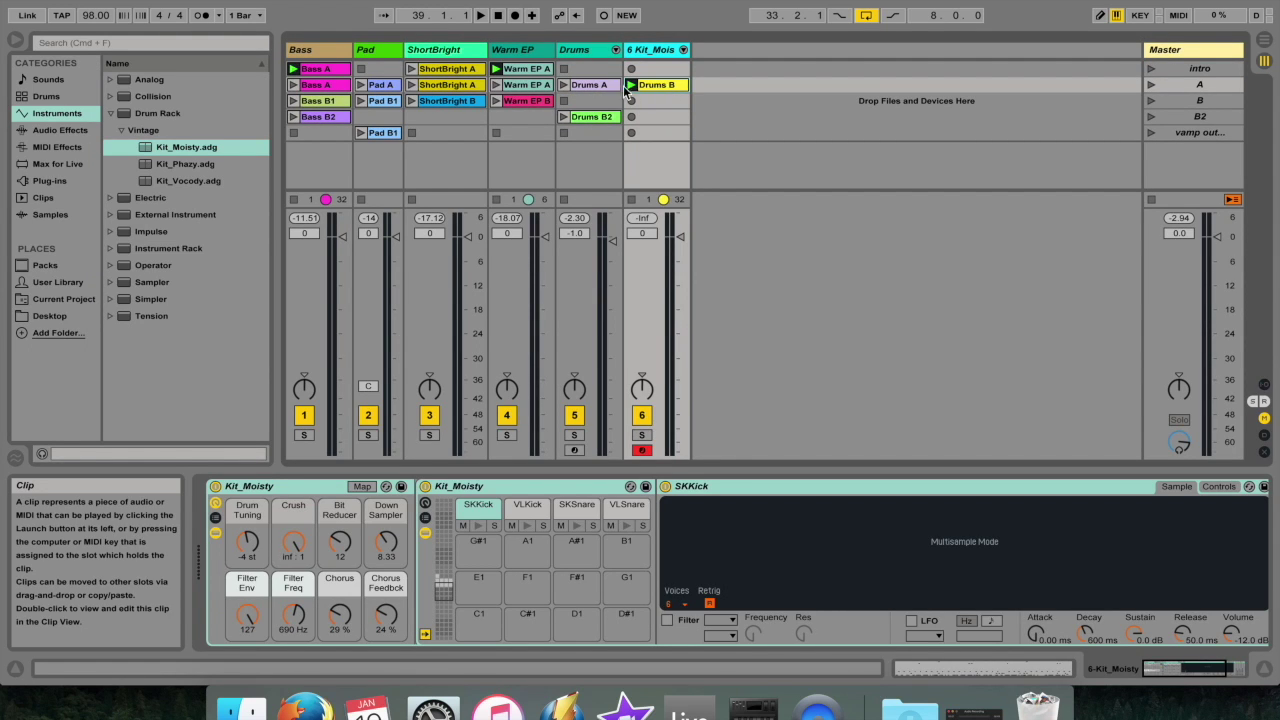
click(617, 89)
click(657, 91)
key(super+z)
key(super+z)
key(super+z)
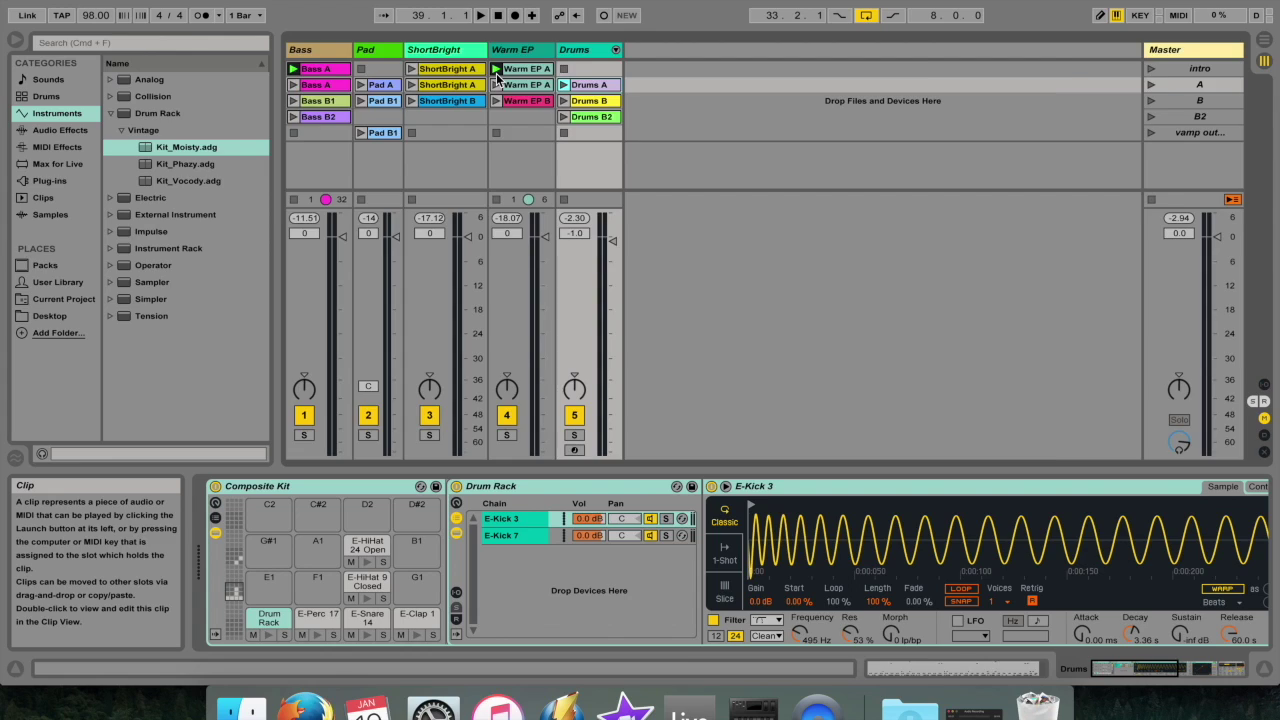
key(Tab)
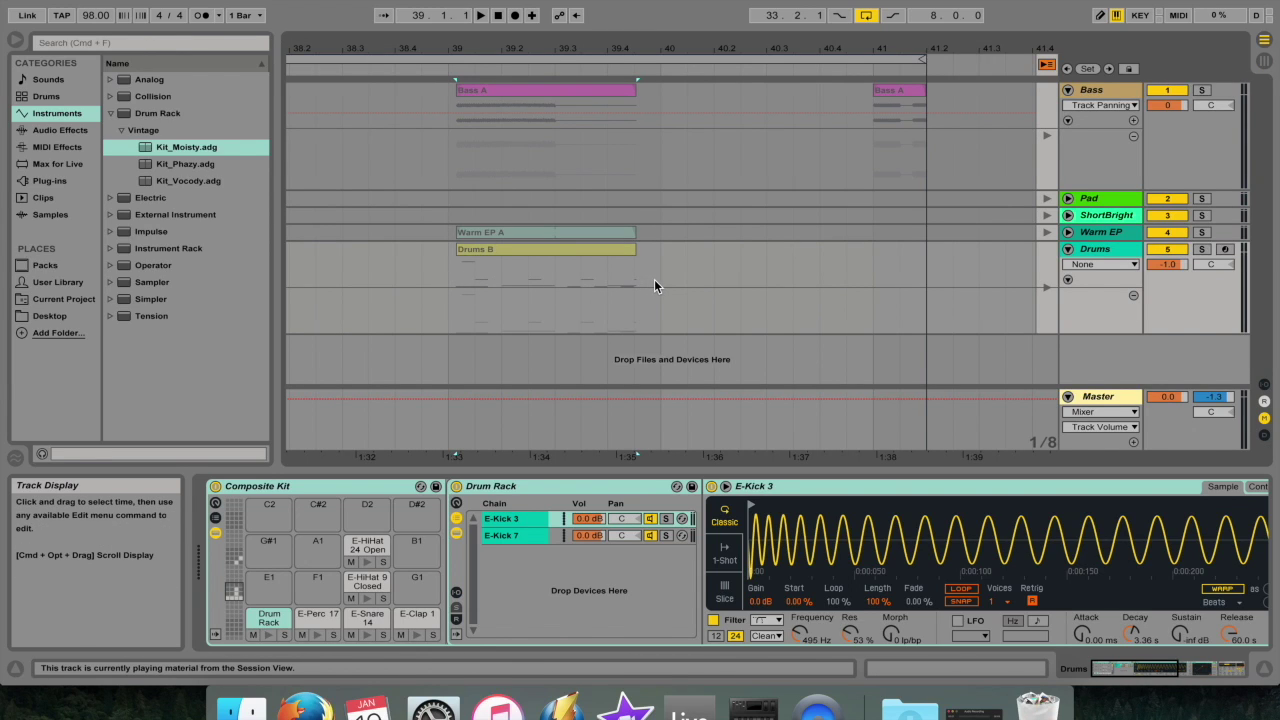
Select Bass A near bar 39 in the arrangement, restore arrangement playback, and start playing.
key(Tab)
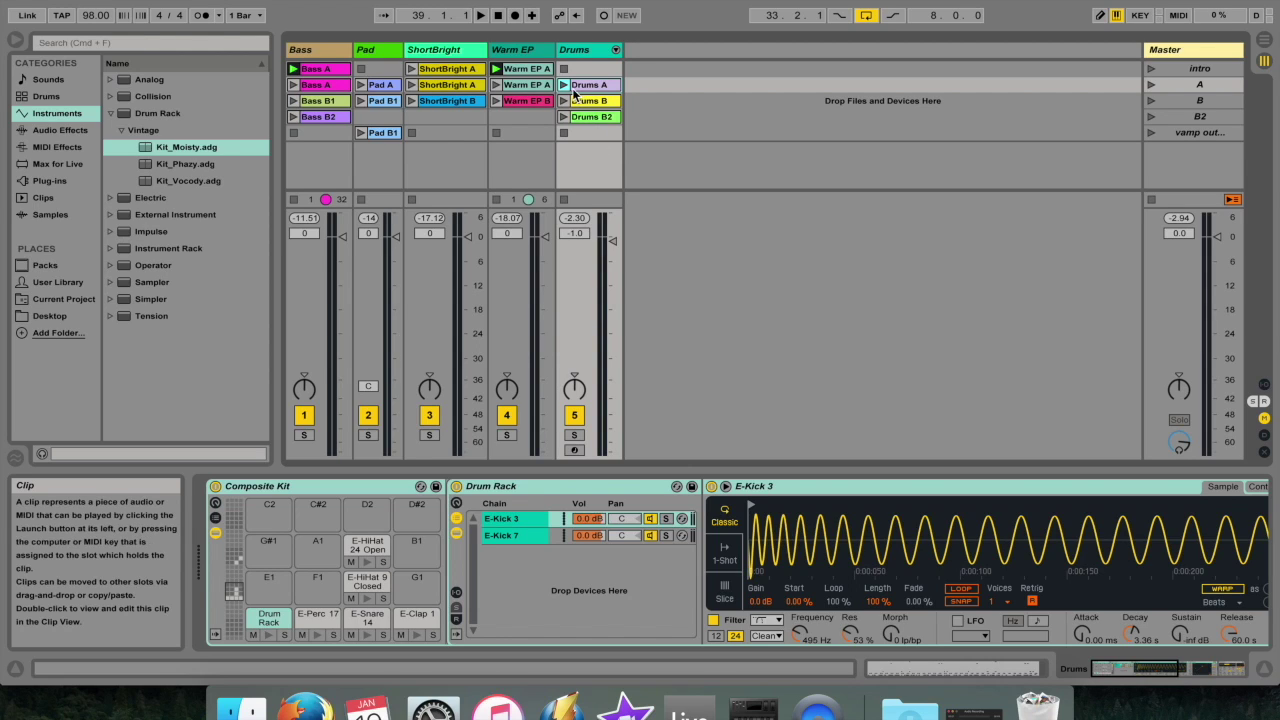
key(Tab)
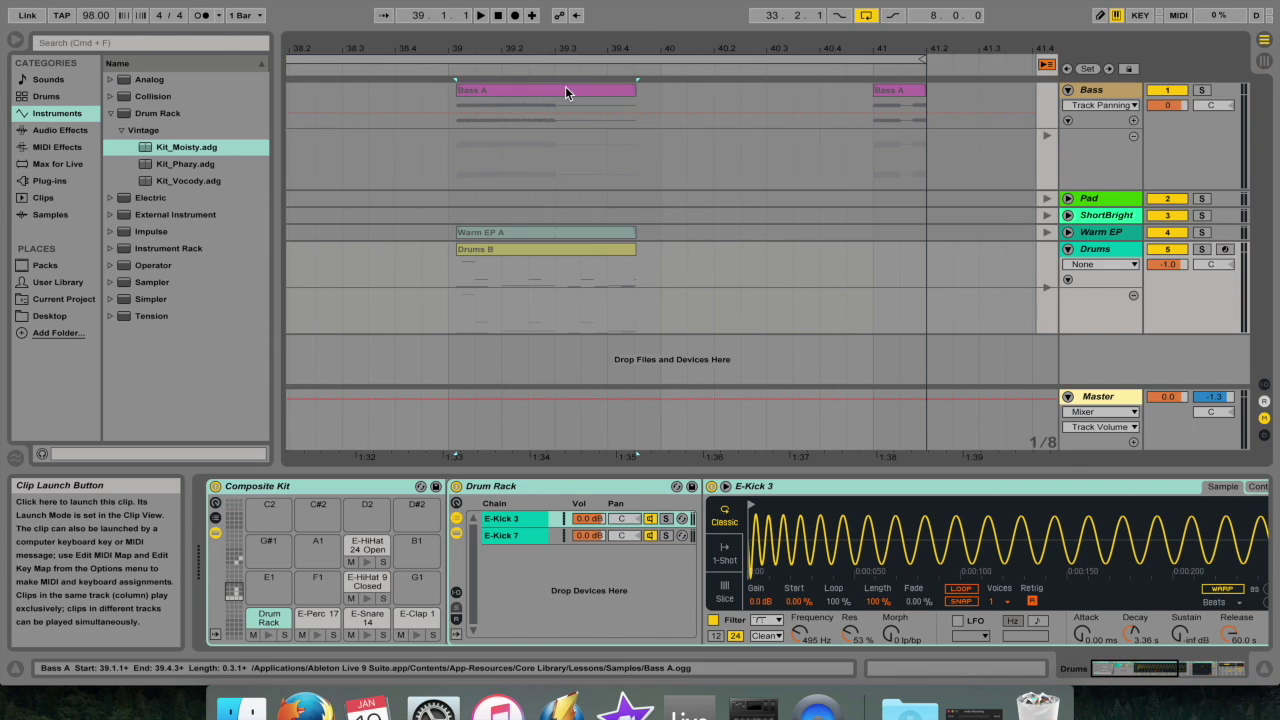
click(449, 114)
click(1046, 65)
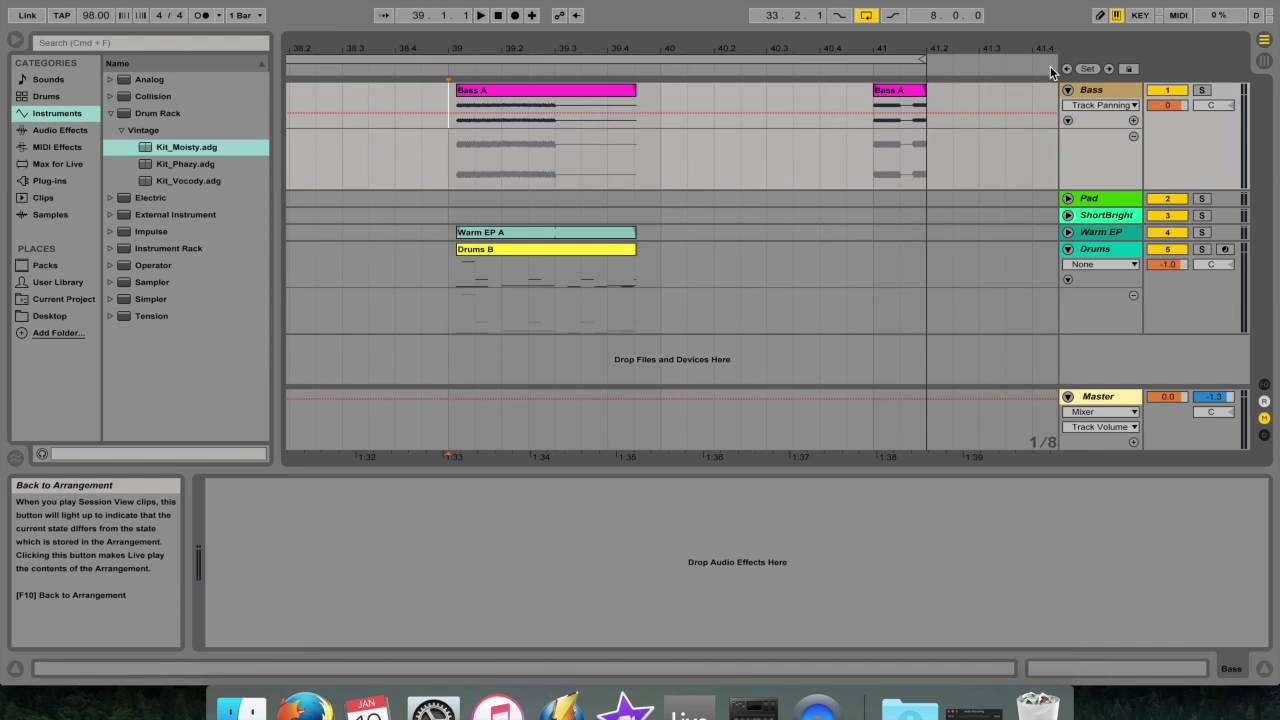
click(505, 101)
key(space)
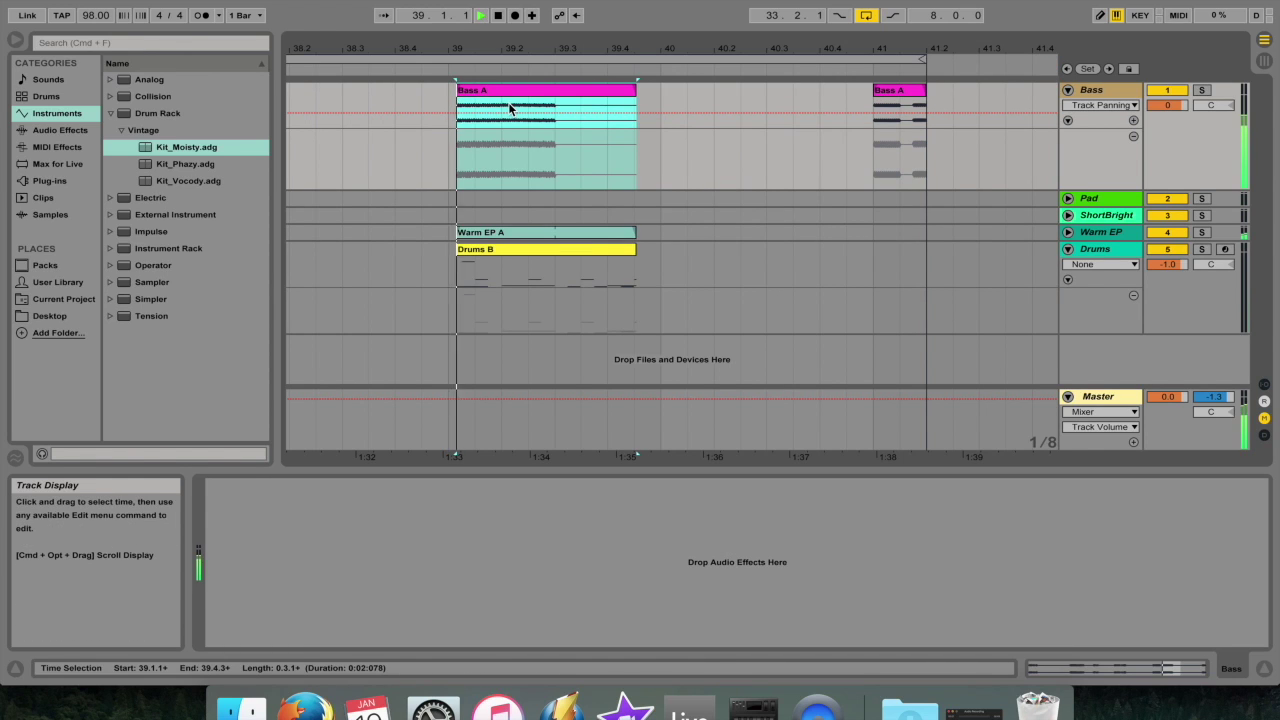
Launch Bass A from Session View, stop, relaunch it, then return playback to the arrangement.
key(Tab)
click(295, 86)
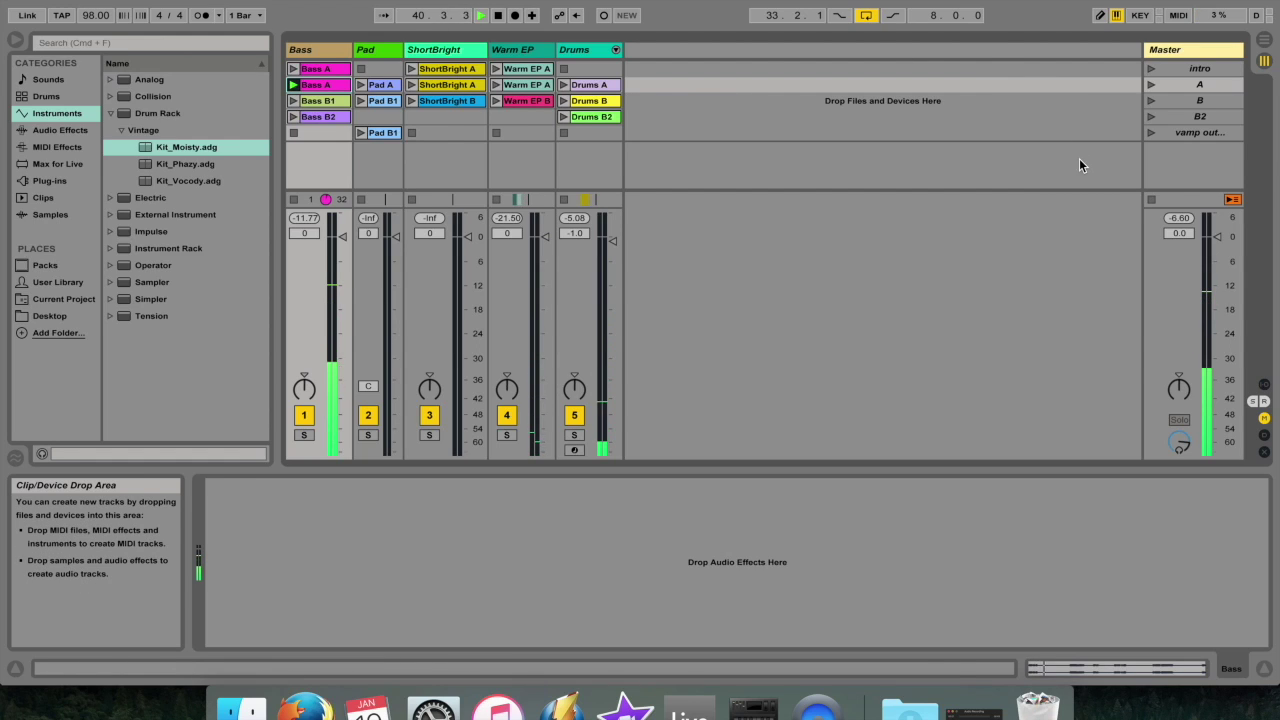
key(space)
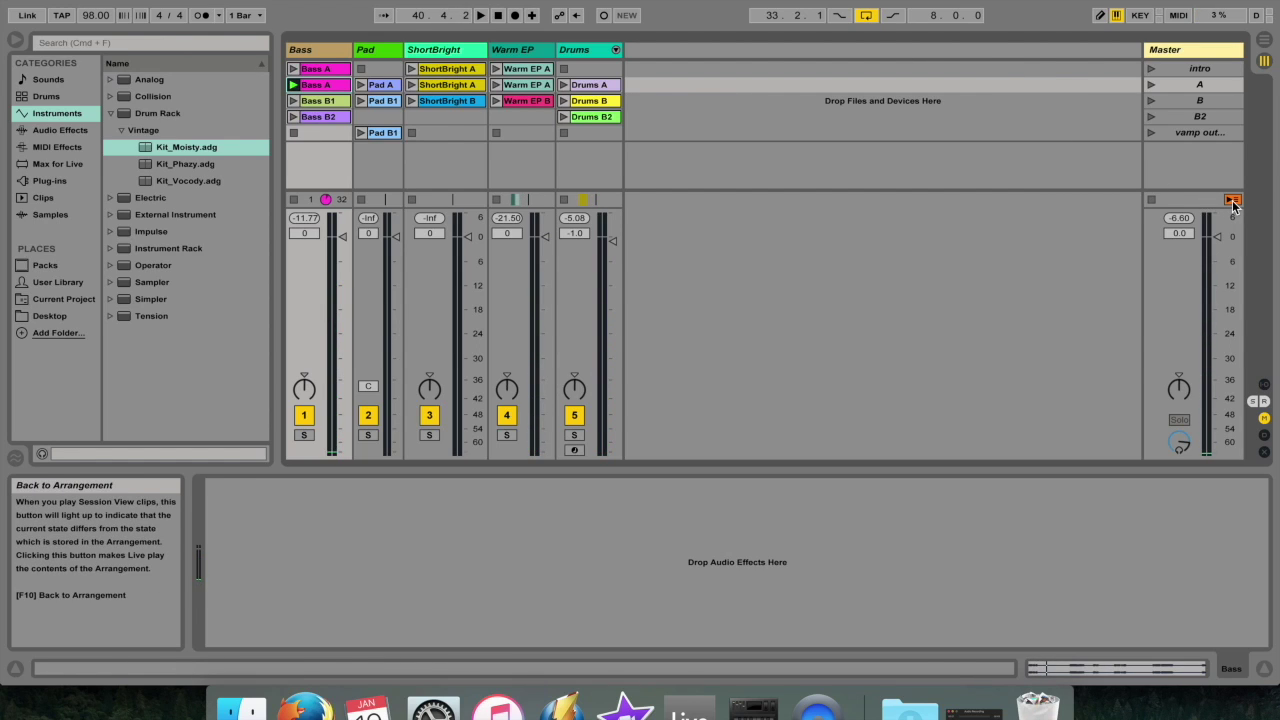
key(Tab)
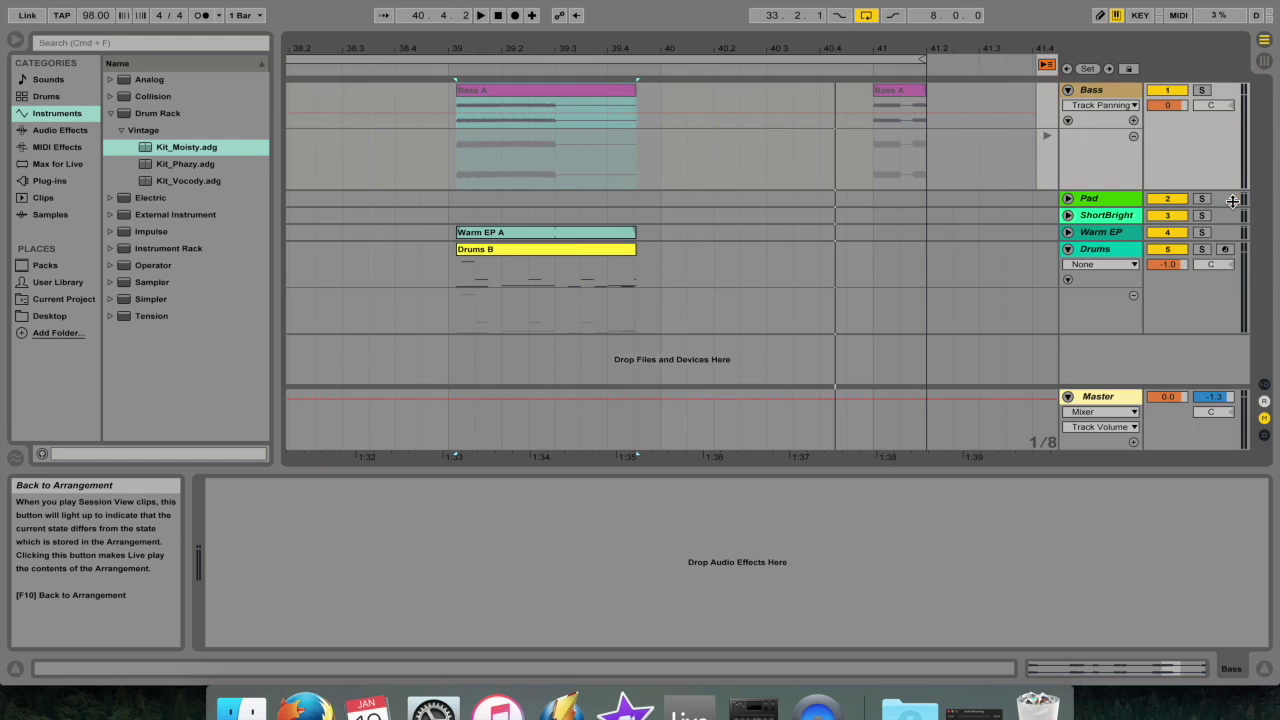
key(Tab)
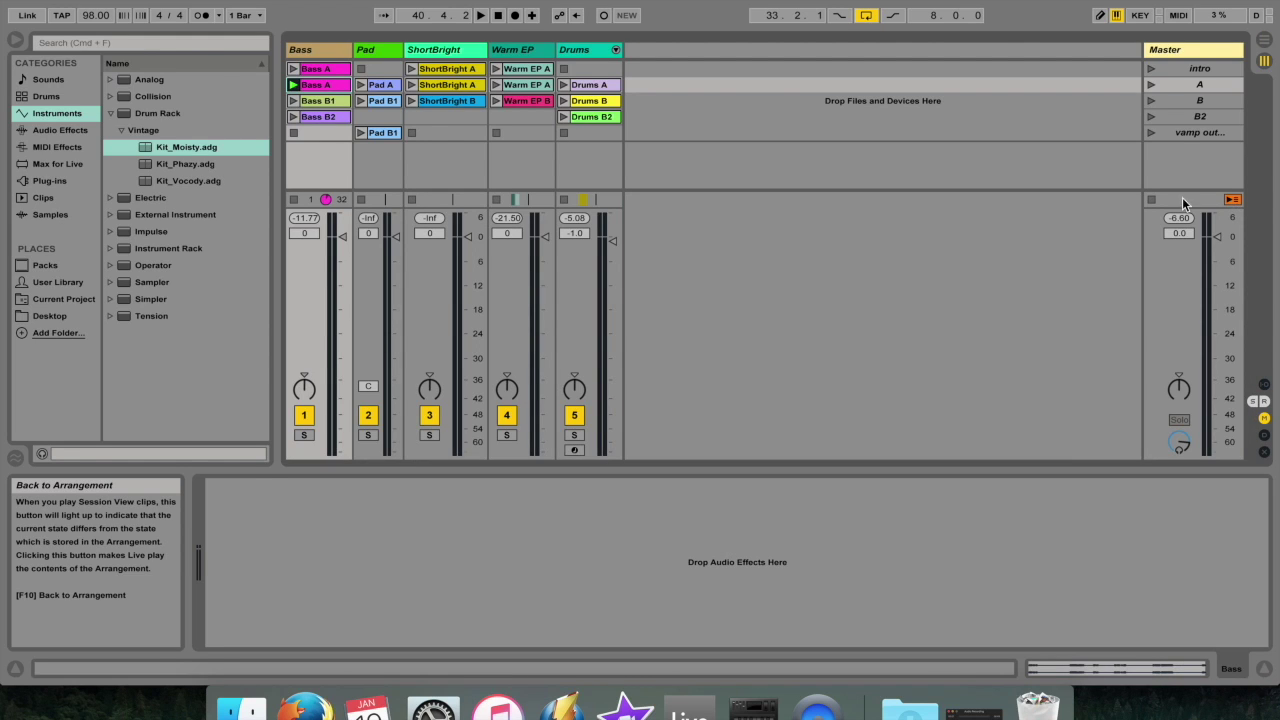
click(294, 84)
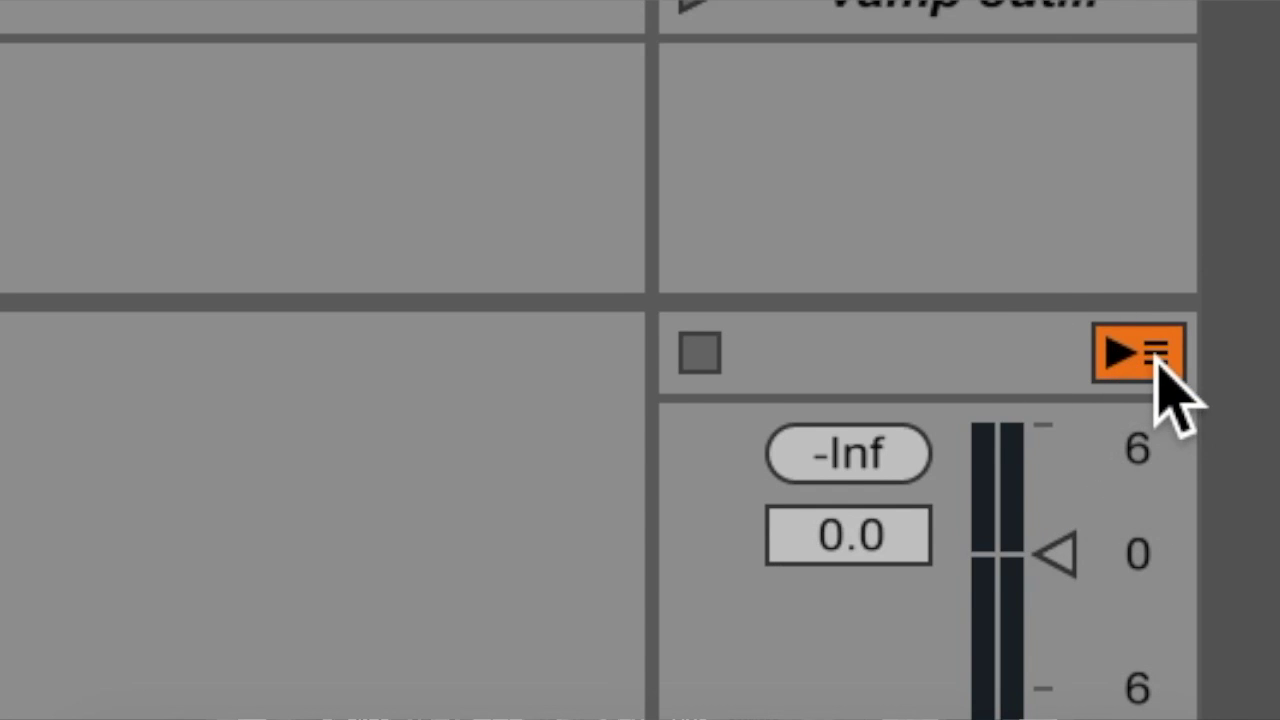
click(1157, 360)
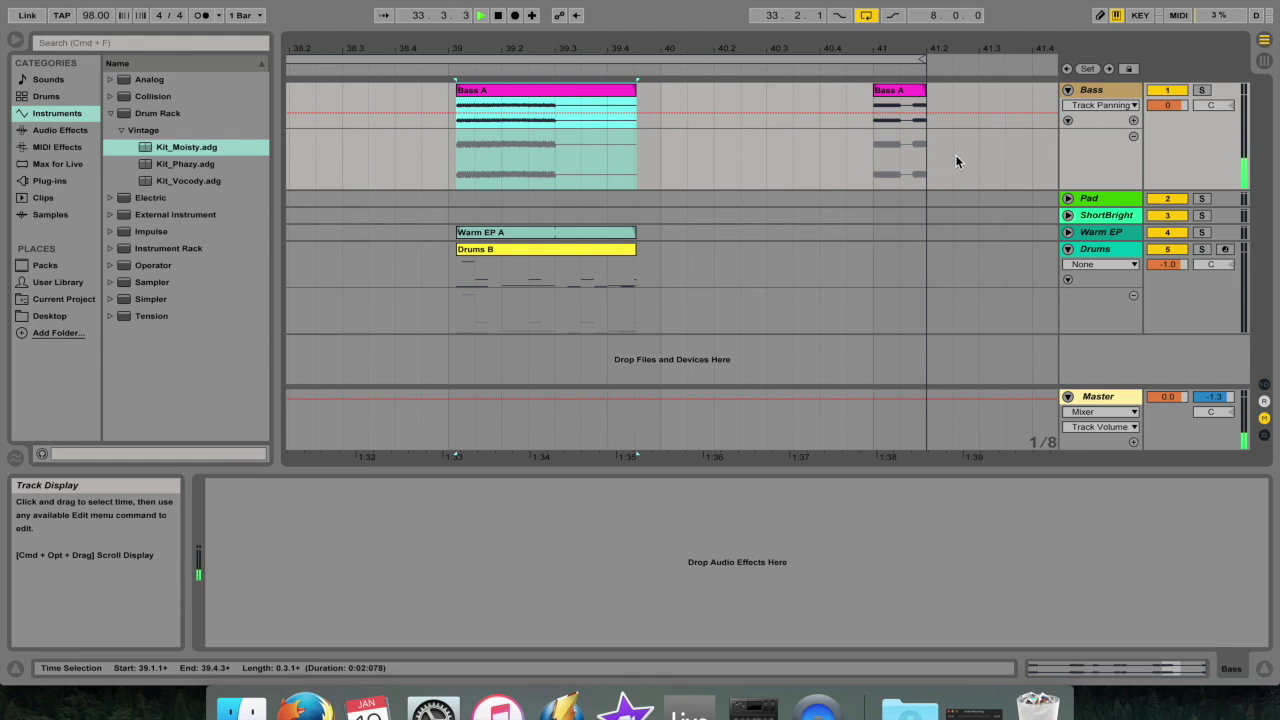
Launch the Warm EP B session clip while the arrangement keeps playing.
scroll(868, 85, right, 5)
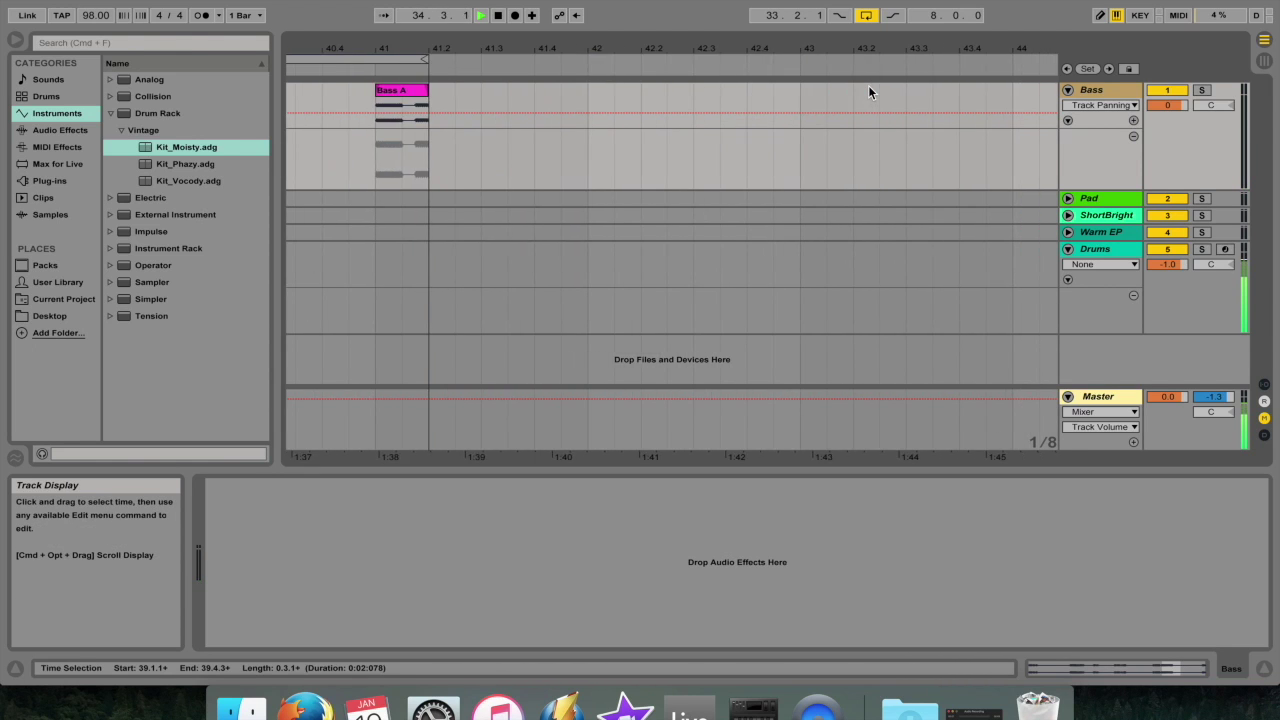
scroll(868, 85, left, 10)
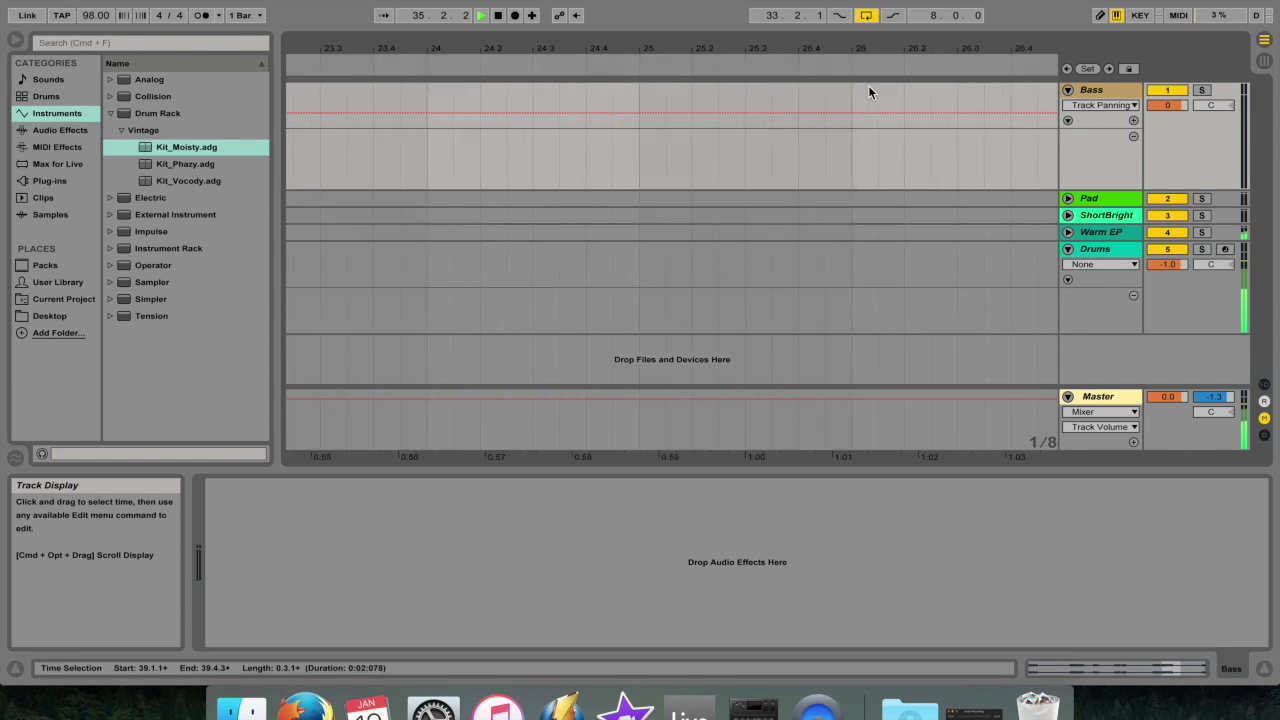
scroll(868, 85, right, 8)
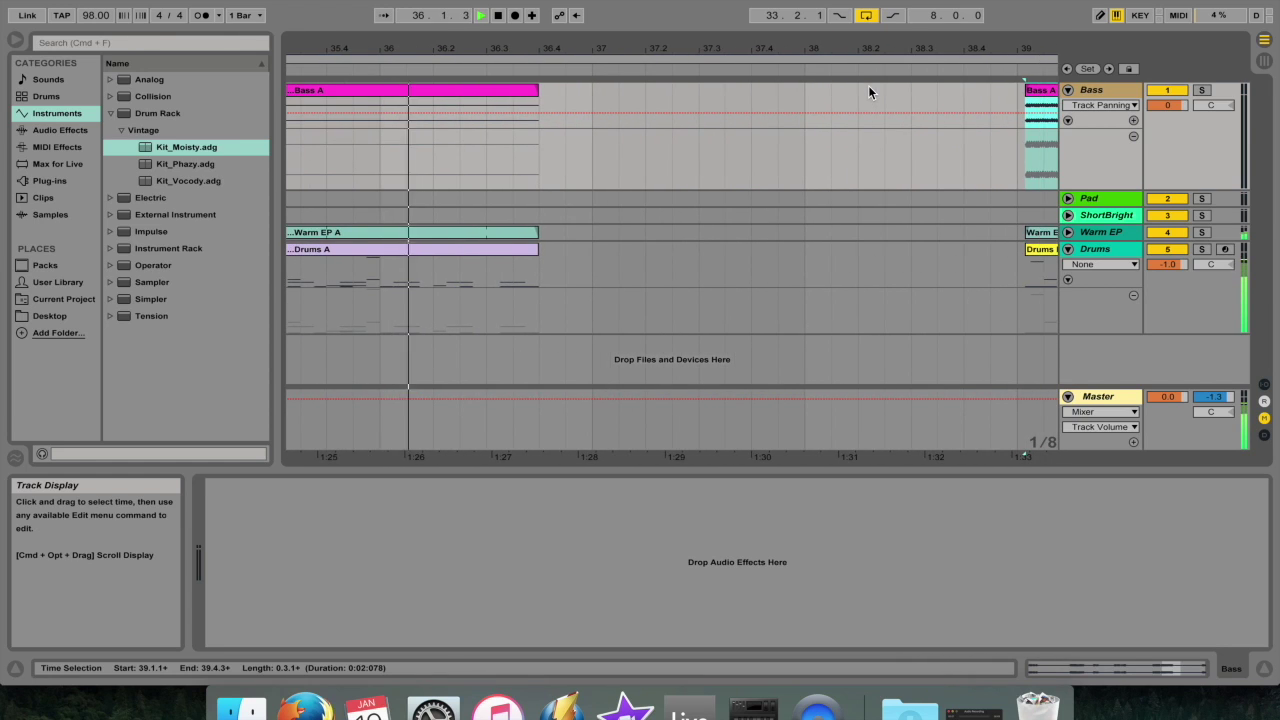
key(Tab)
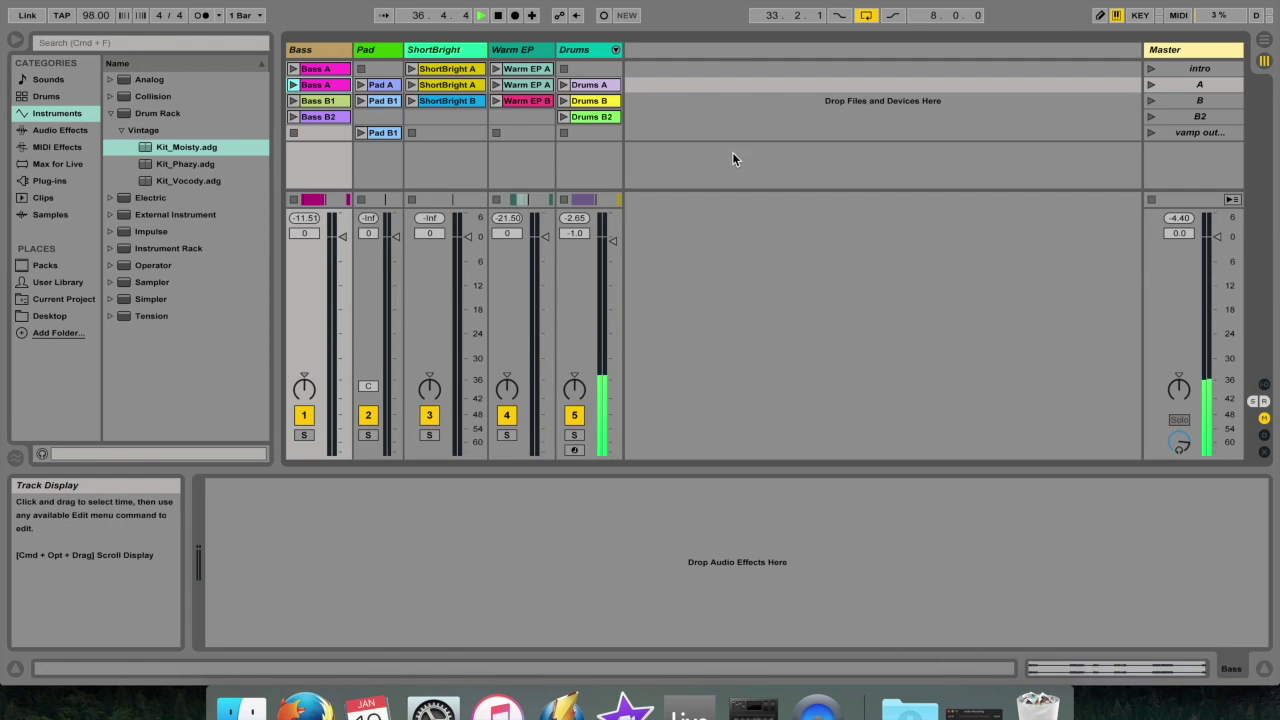
click(496, 101)
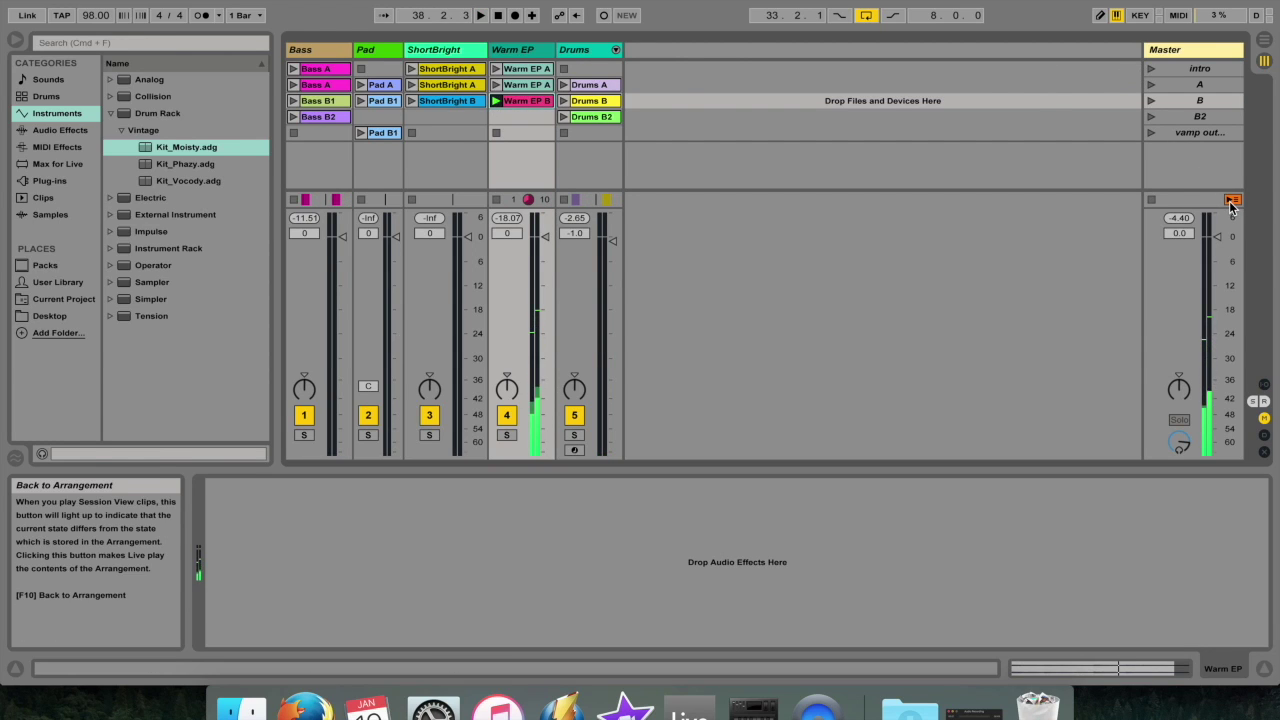
key(Tab)
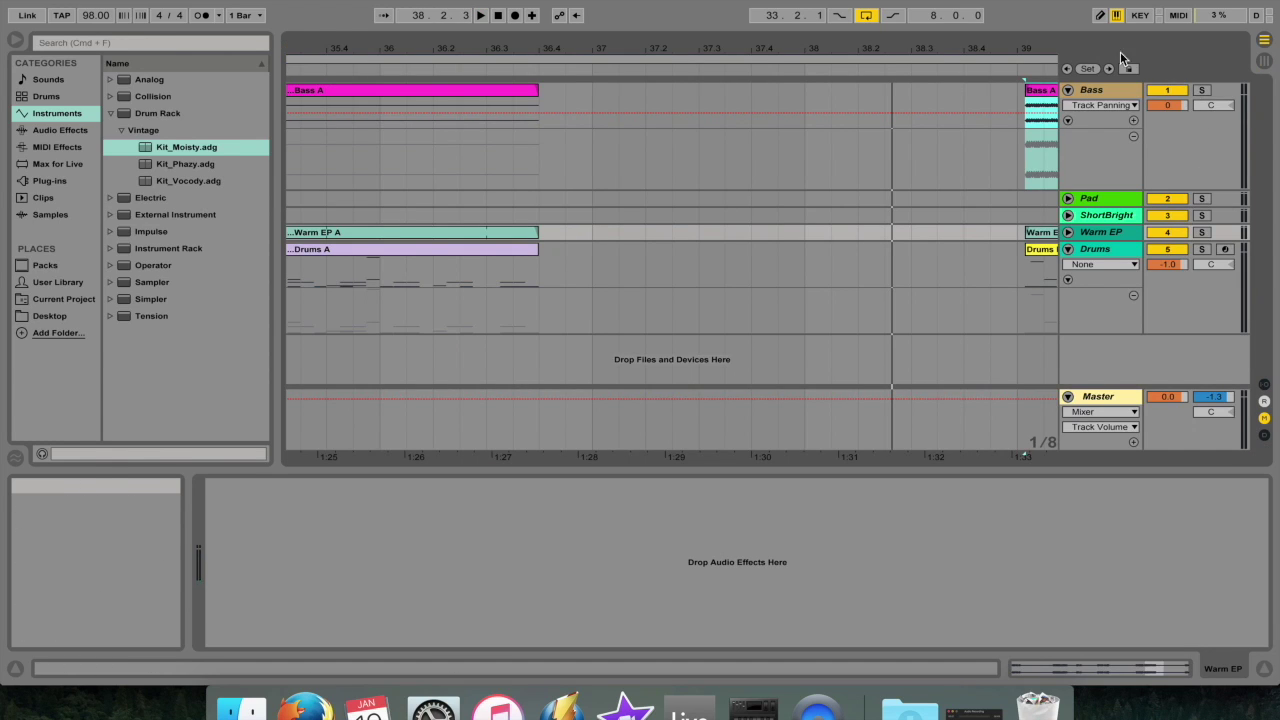
Trigger a Drums session clip so it overrides the arrangement's Drums lane.
key(Tab)
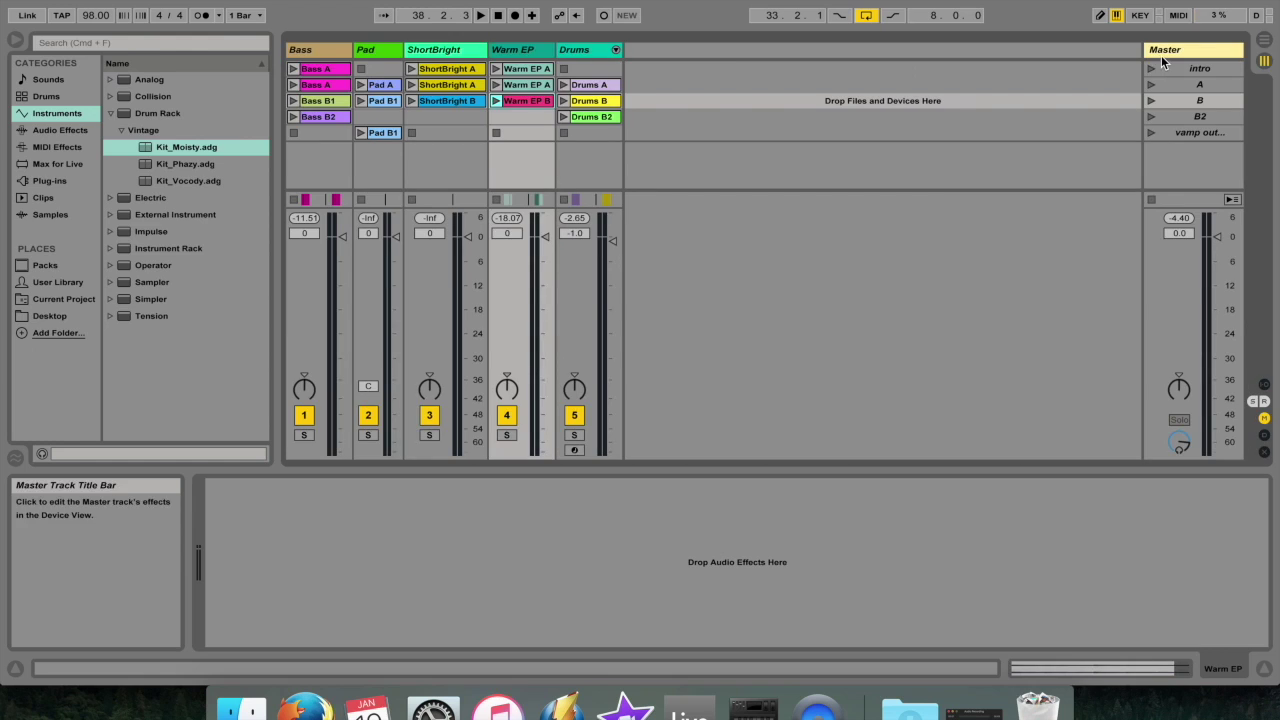
click(564, 86)
key(Tab)
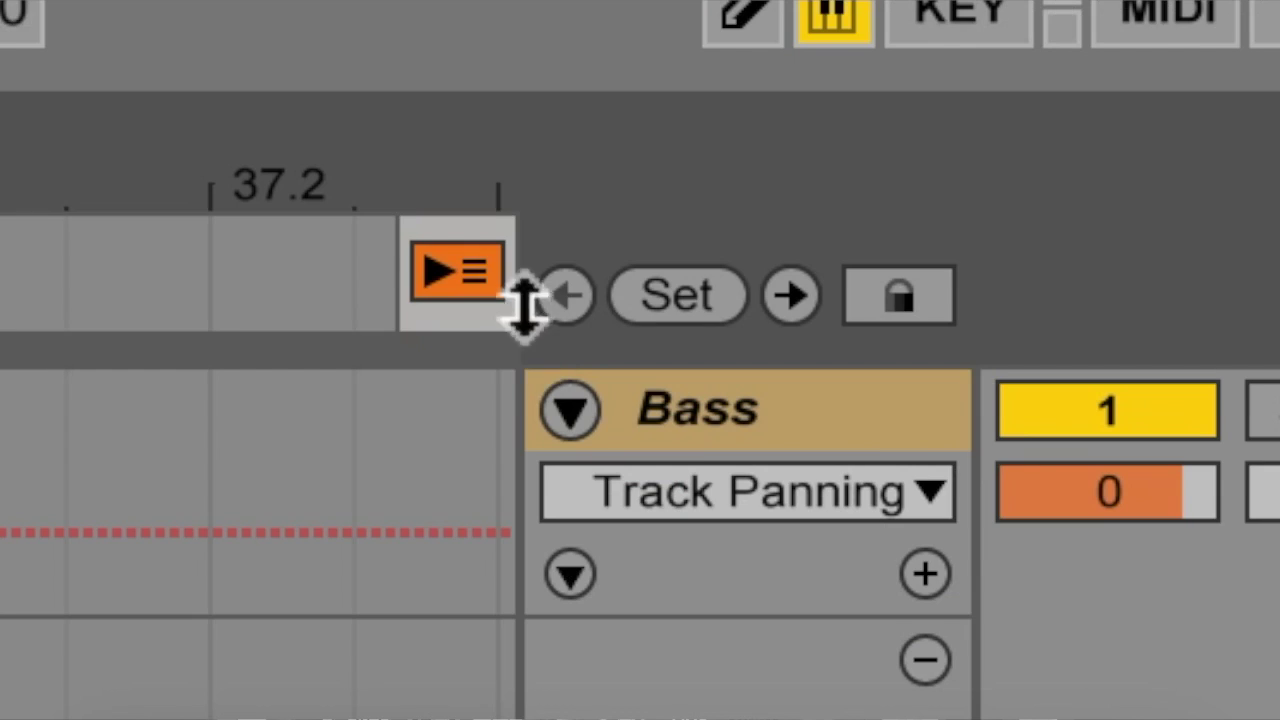
Return playback to the arrangement, stop it, and launch ShortBright A in Session View.
click(462, 274)
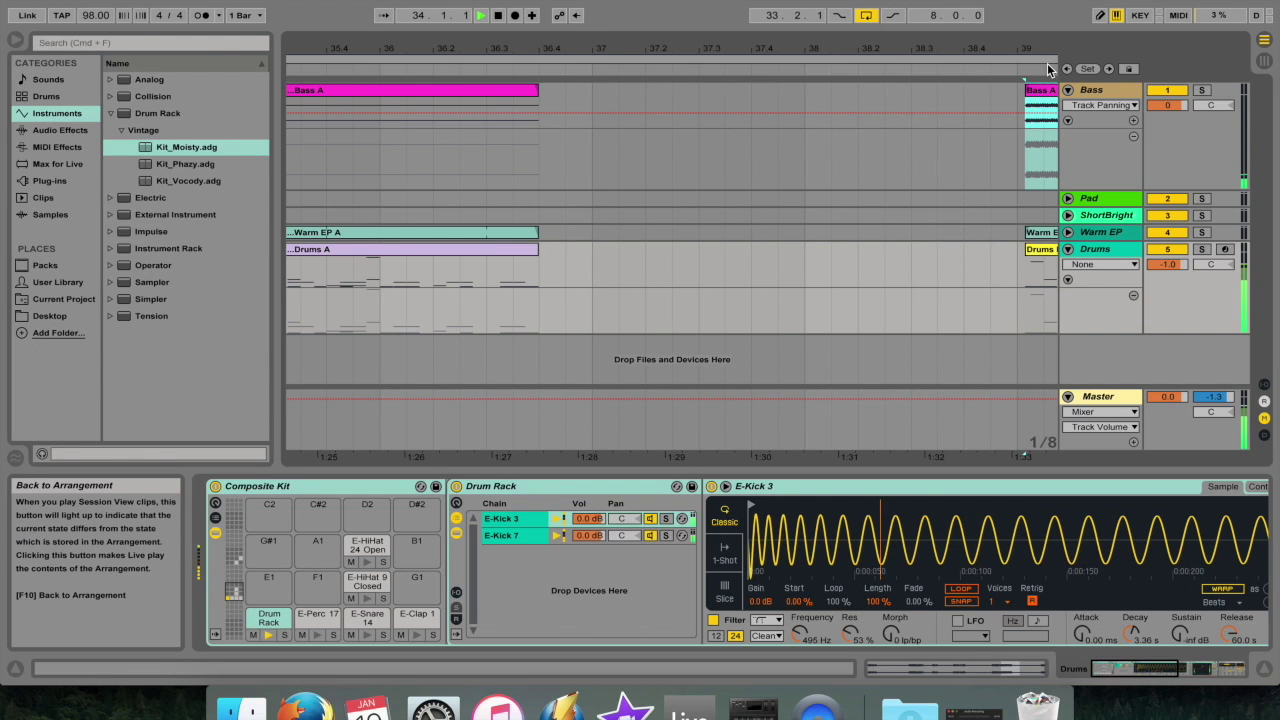
key(Tab)
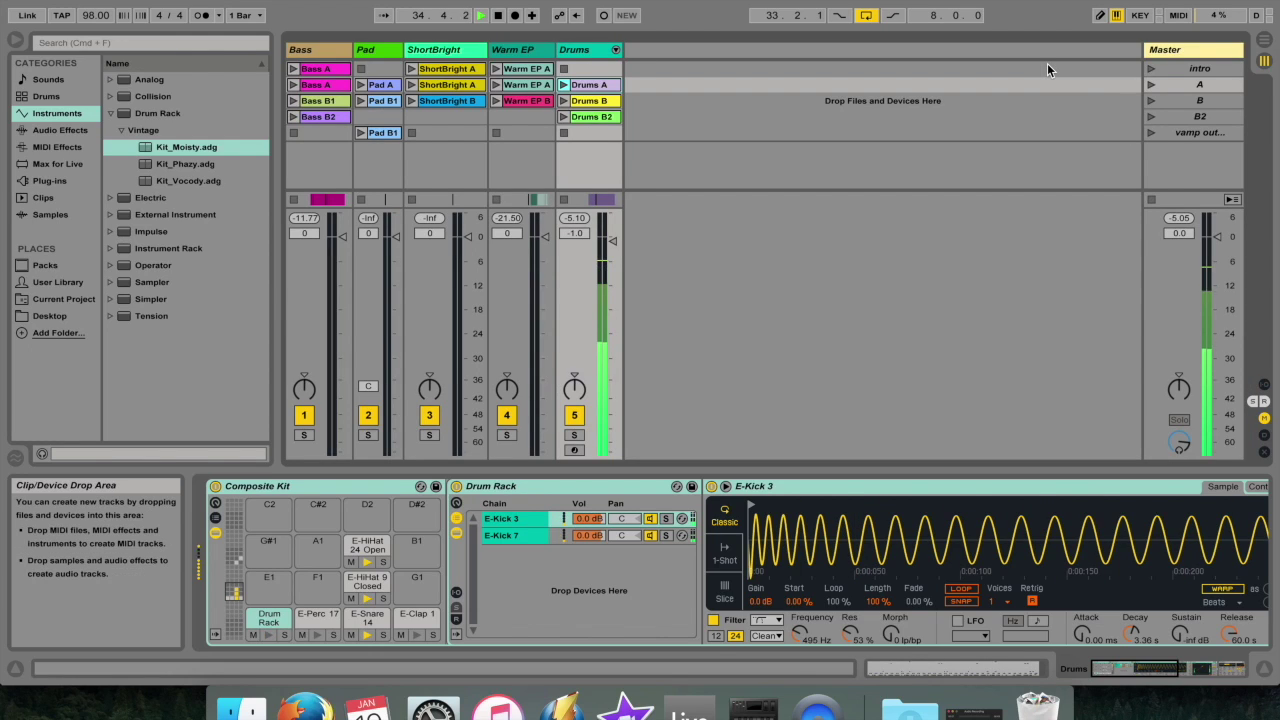
key(space)
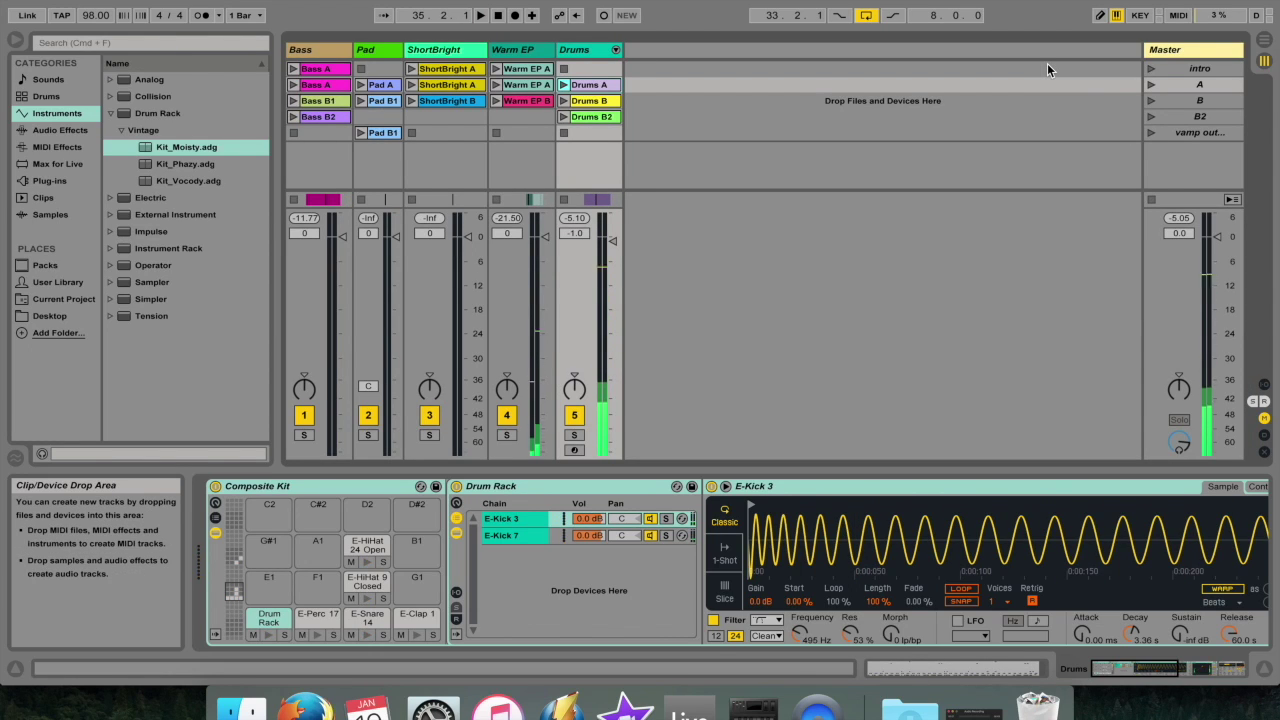
click(411, 70)
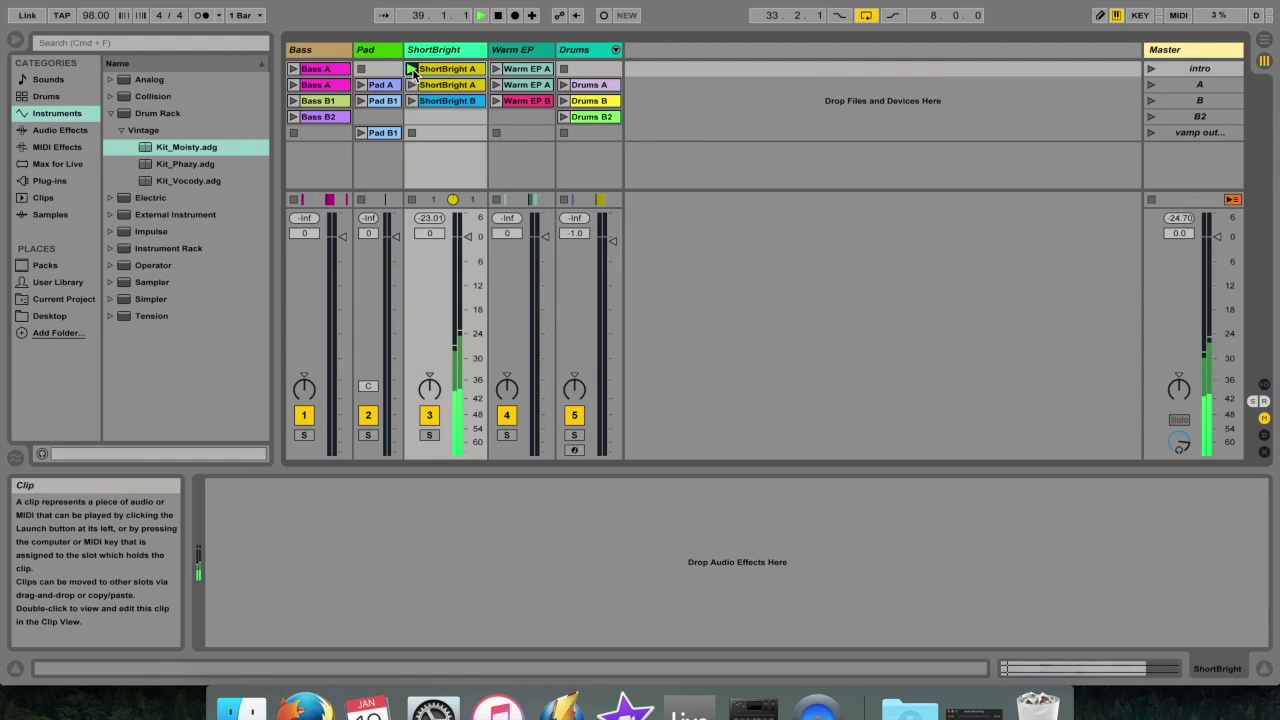
key(Left)
key(Tab)
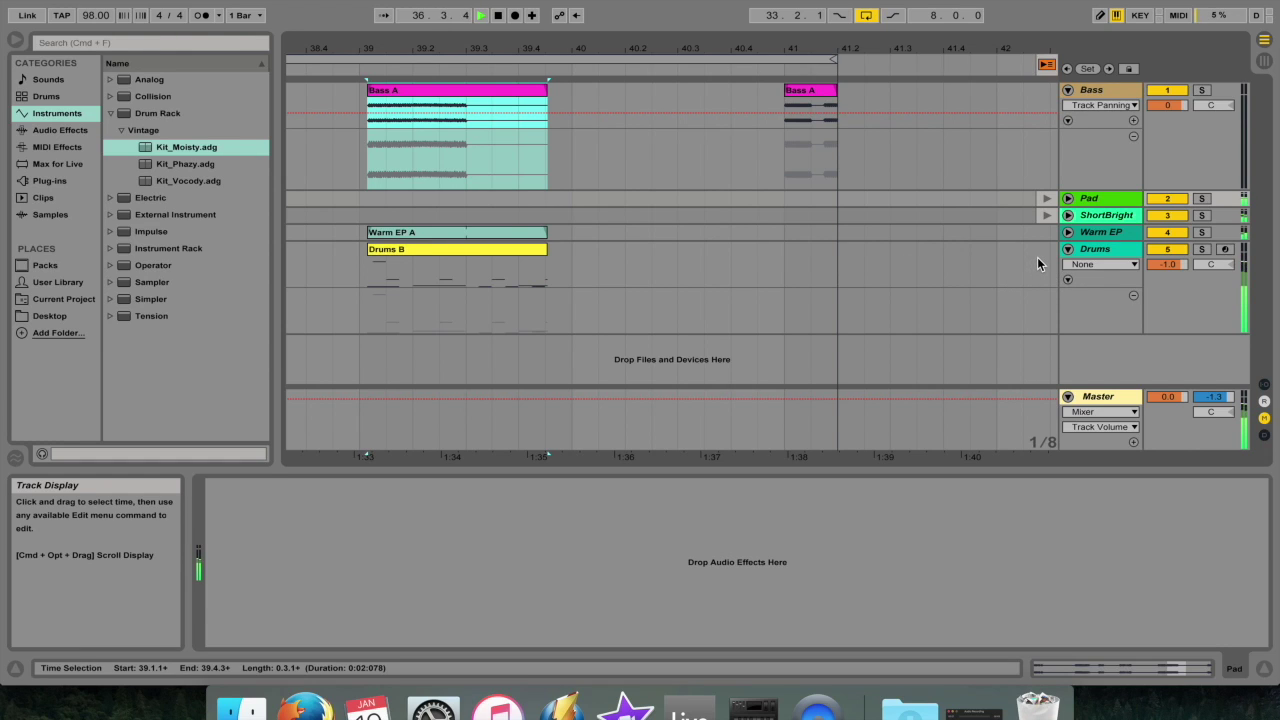
Launch Drums B from Session View to override the arrangement Drums lane.
key(Tab)
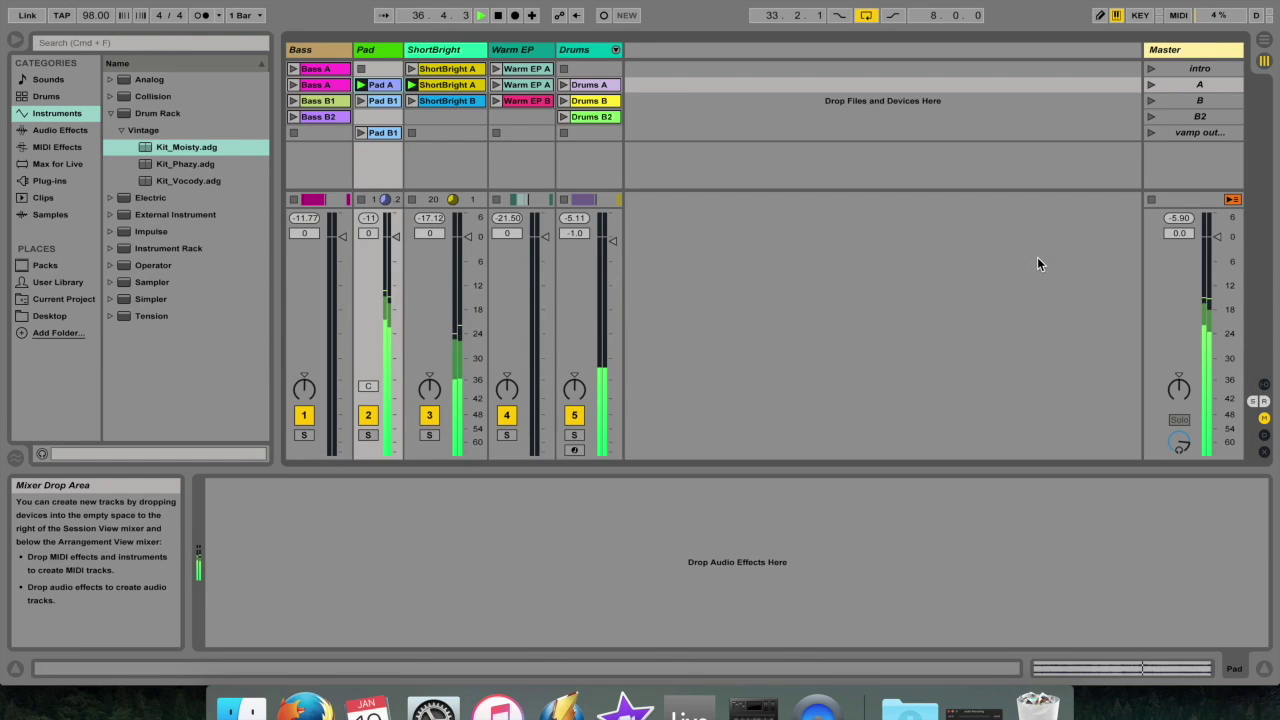
click(566, 101)
key(Tab)
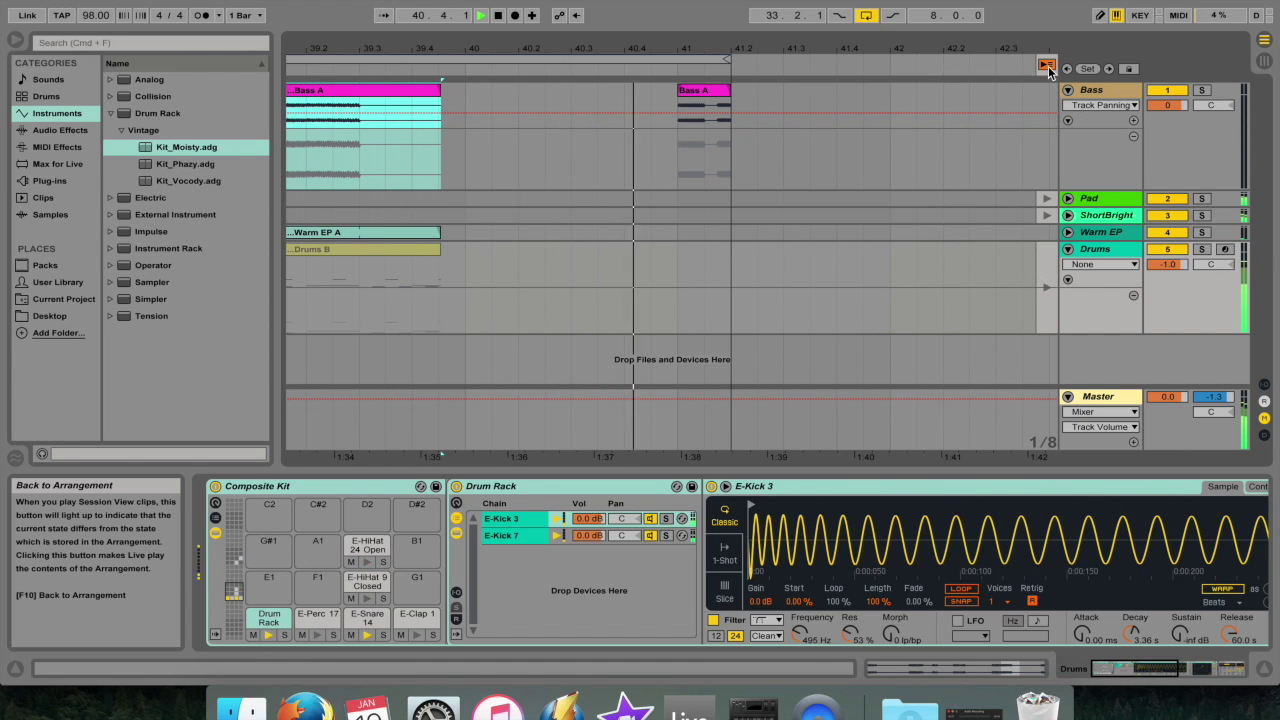
Record briefly into the arrangement, then stop recording and playback.
click(515, 15)
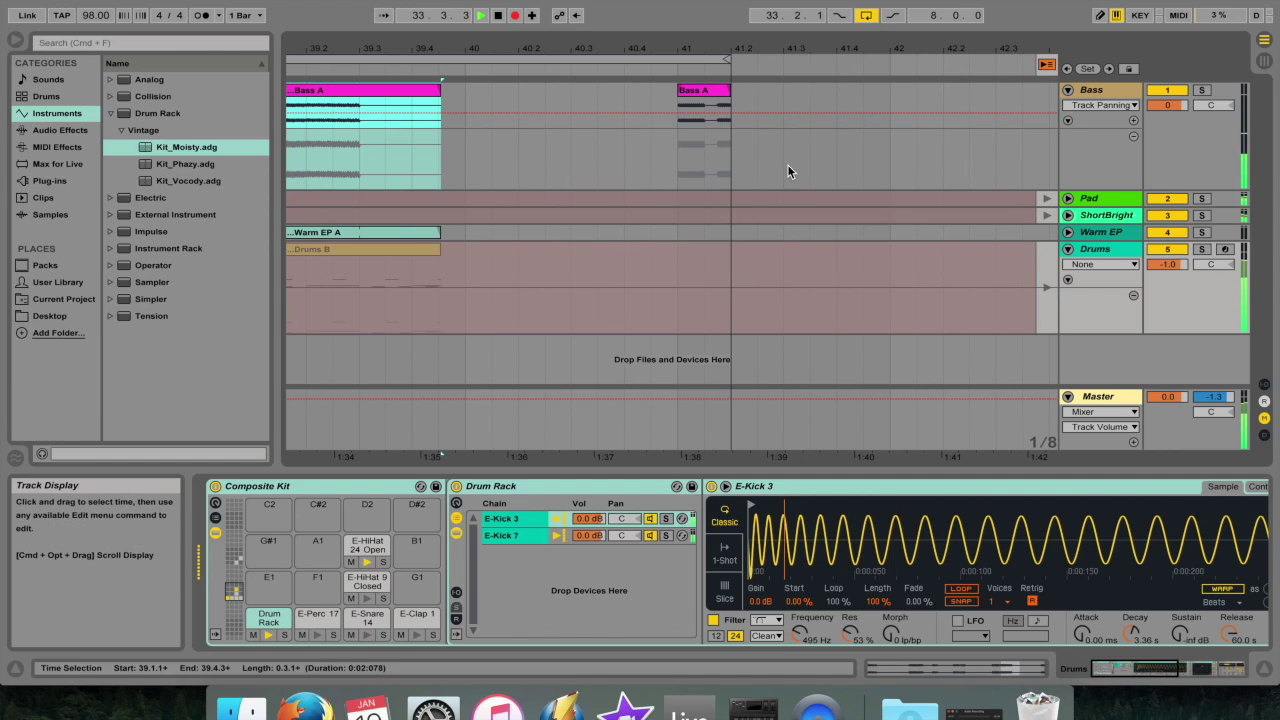
scroll(787, 164, right, 5)
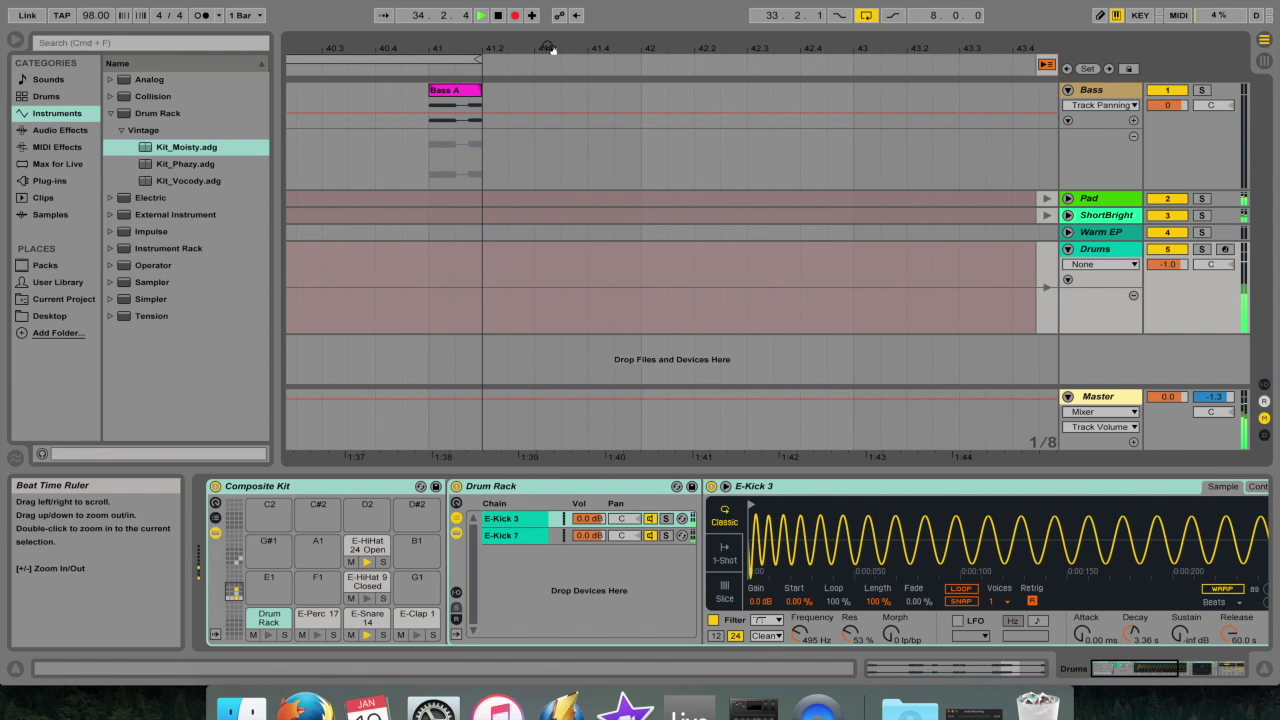
click(498, 15)
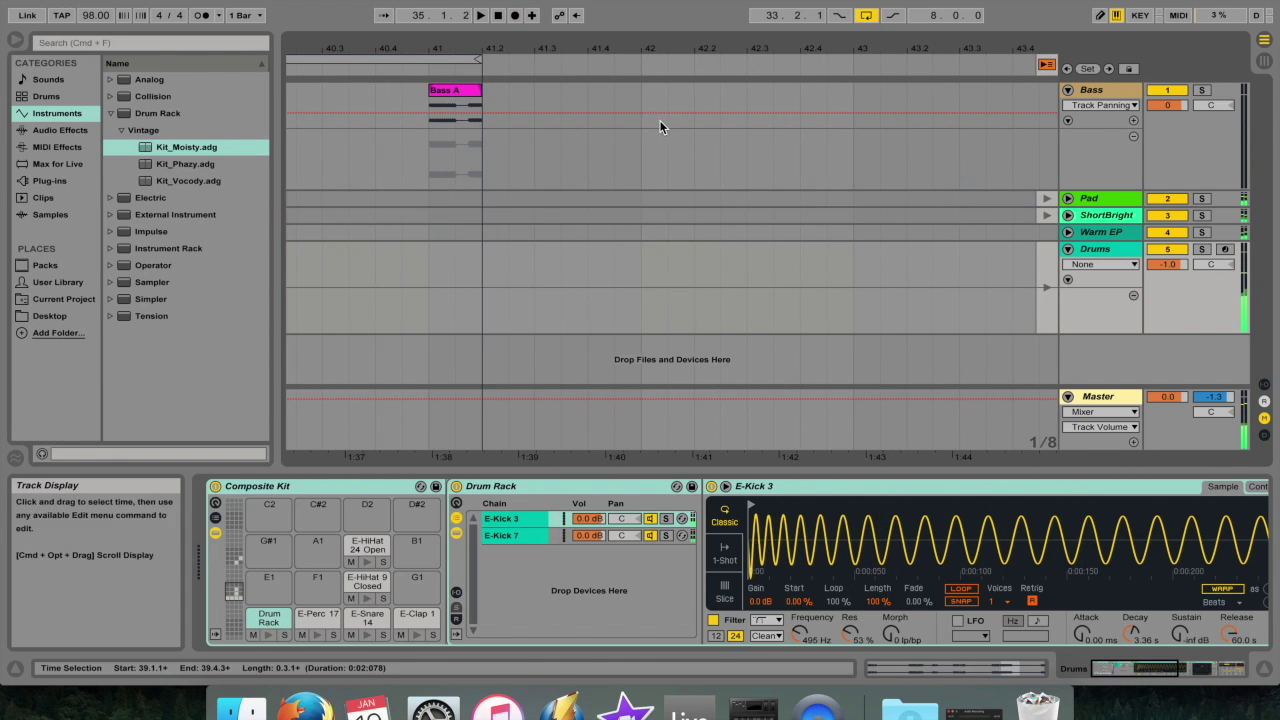
key(Tab)
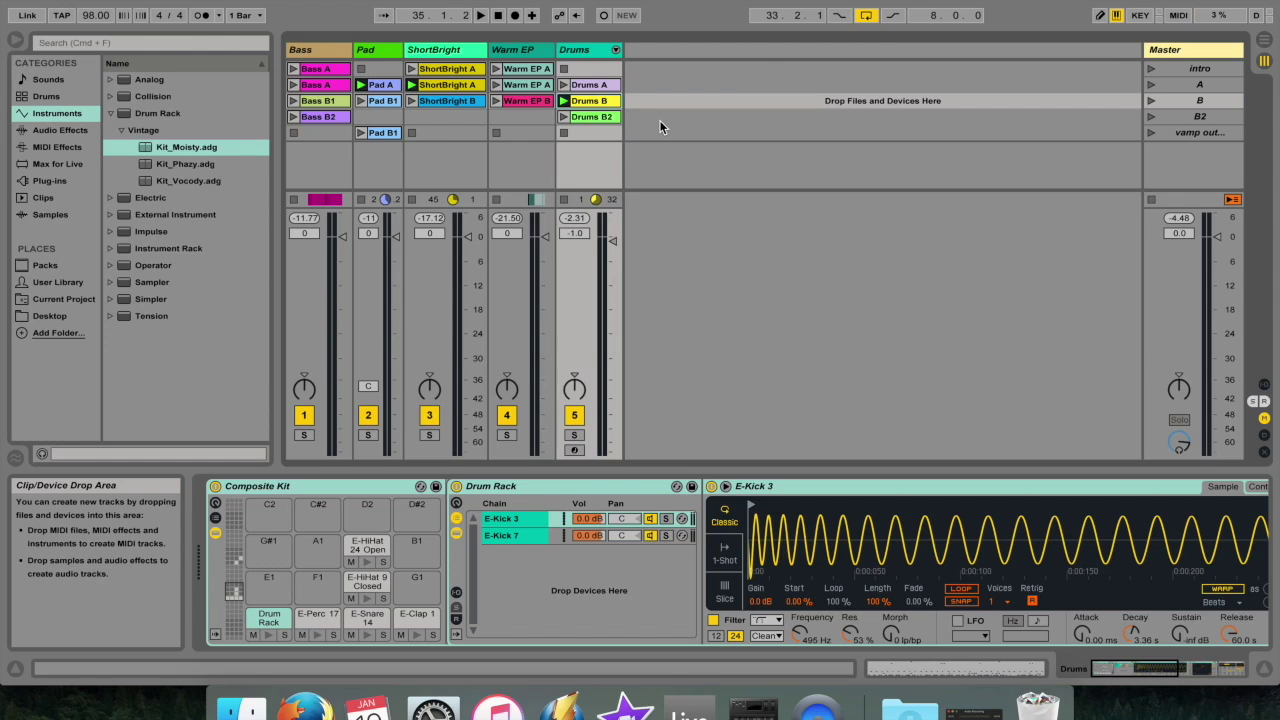
Open the Bass A clip and select the whole Drums B clip in Arrangement View.
key(Tab)
key(Right)
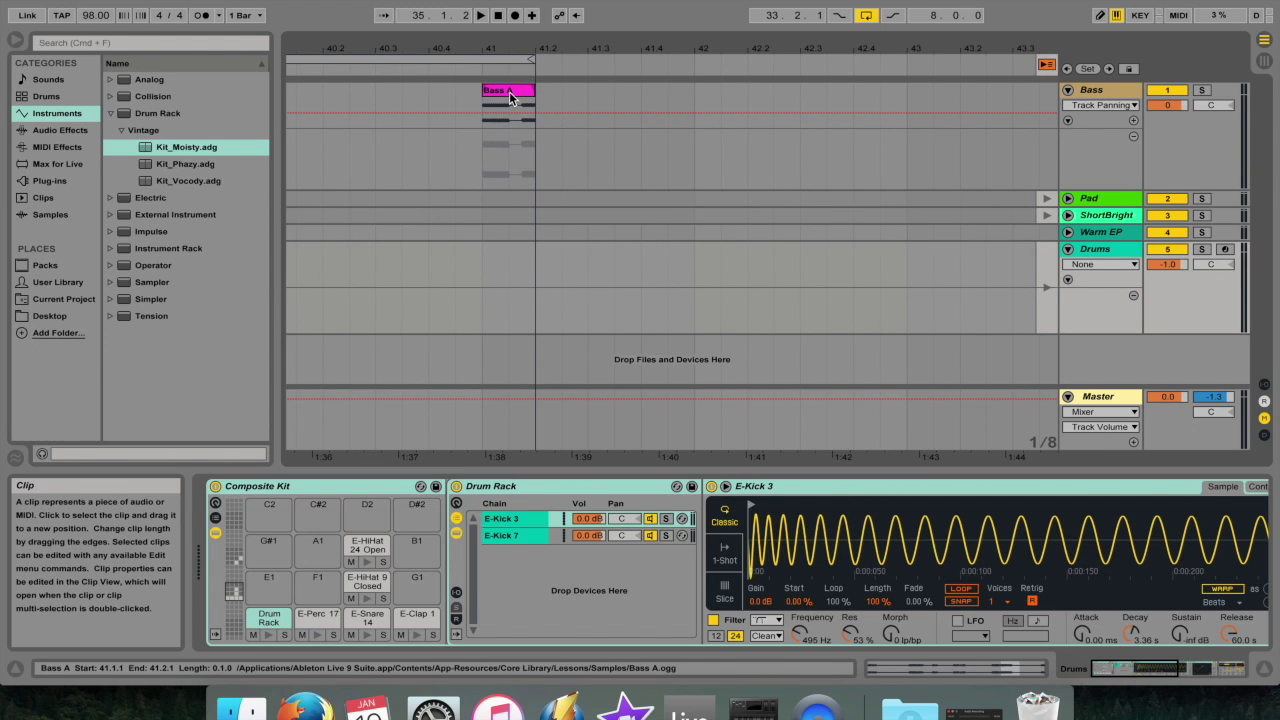
double_click(510, 97)
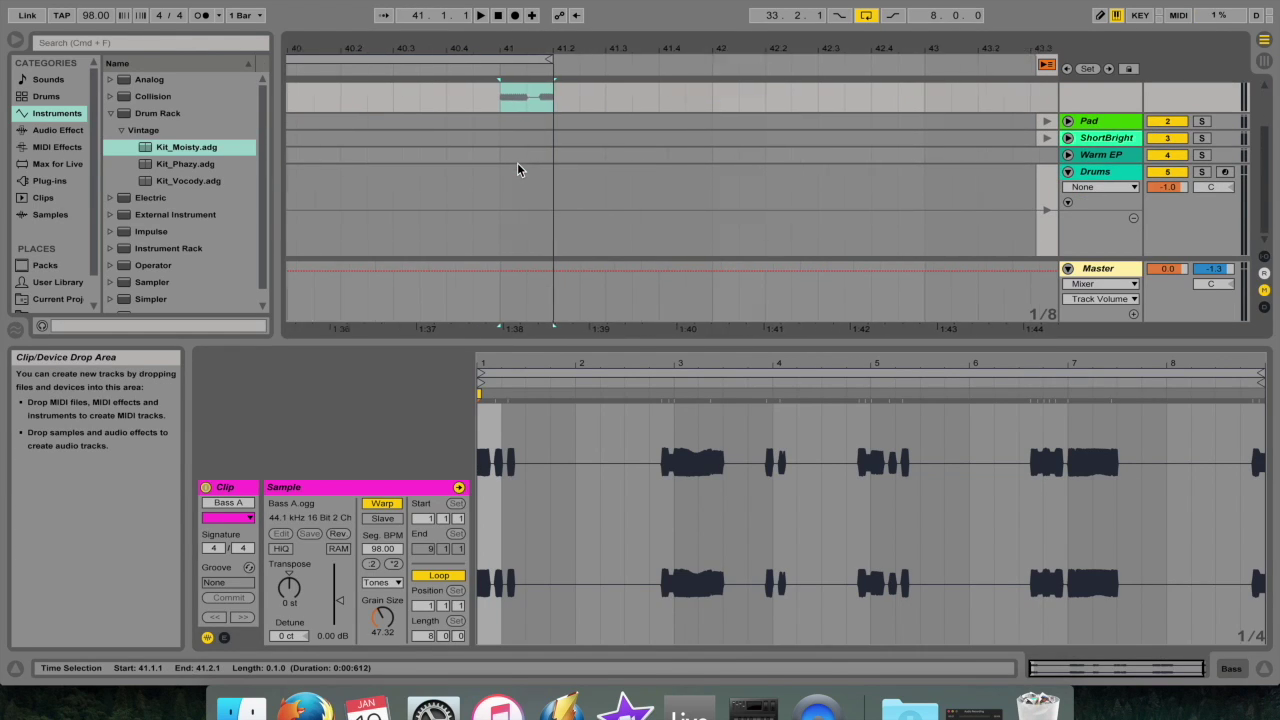
scroll(518, 168, left, 10)
click(598, 178)
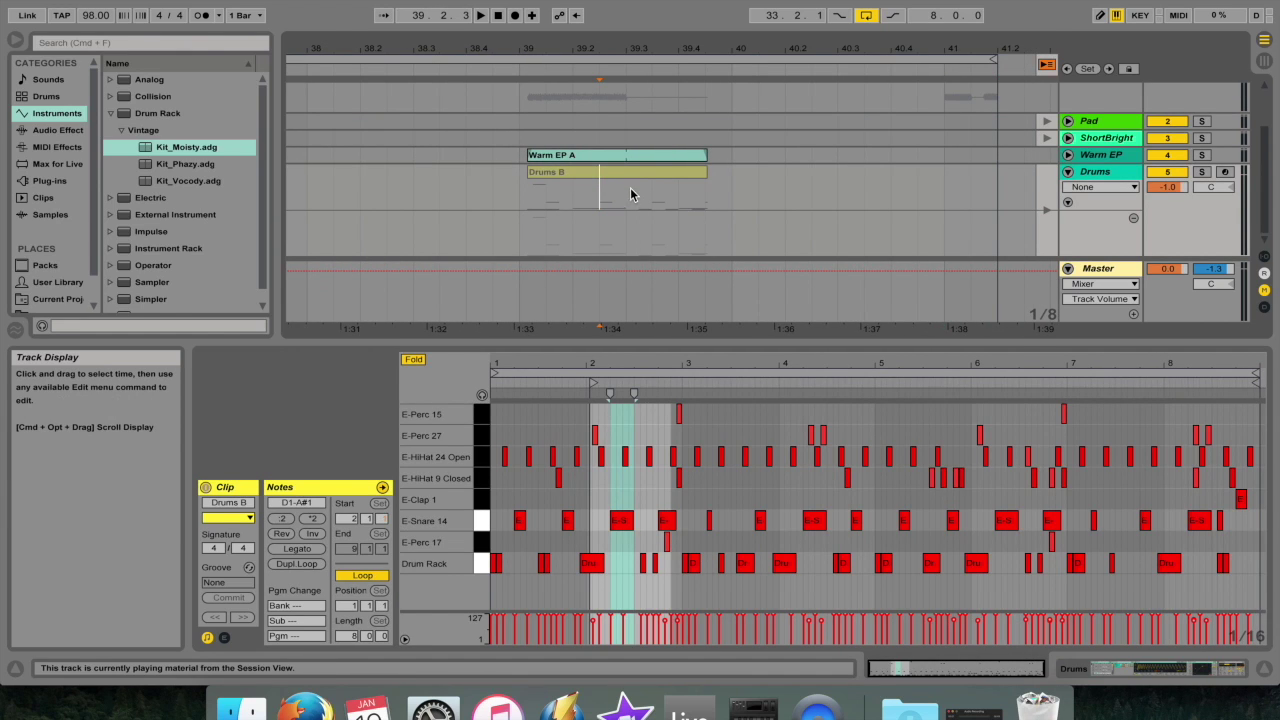
click(630, 171)
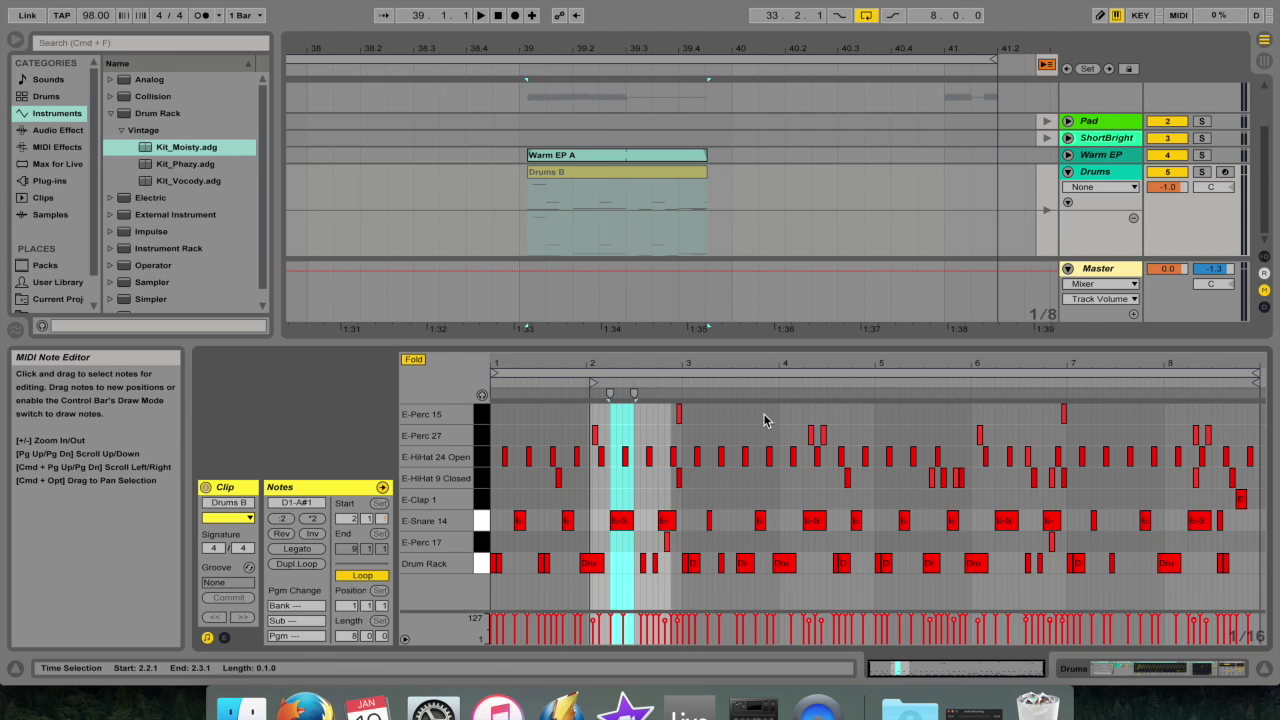
Zoom into Bass A's waveform at bar 41, show Drums B's notes, and return to Session View.
scroll(837, 257, right, 5)
scroll(837, 257, up, 2)
click(775, 90)
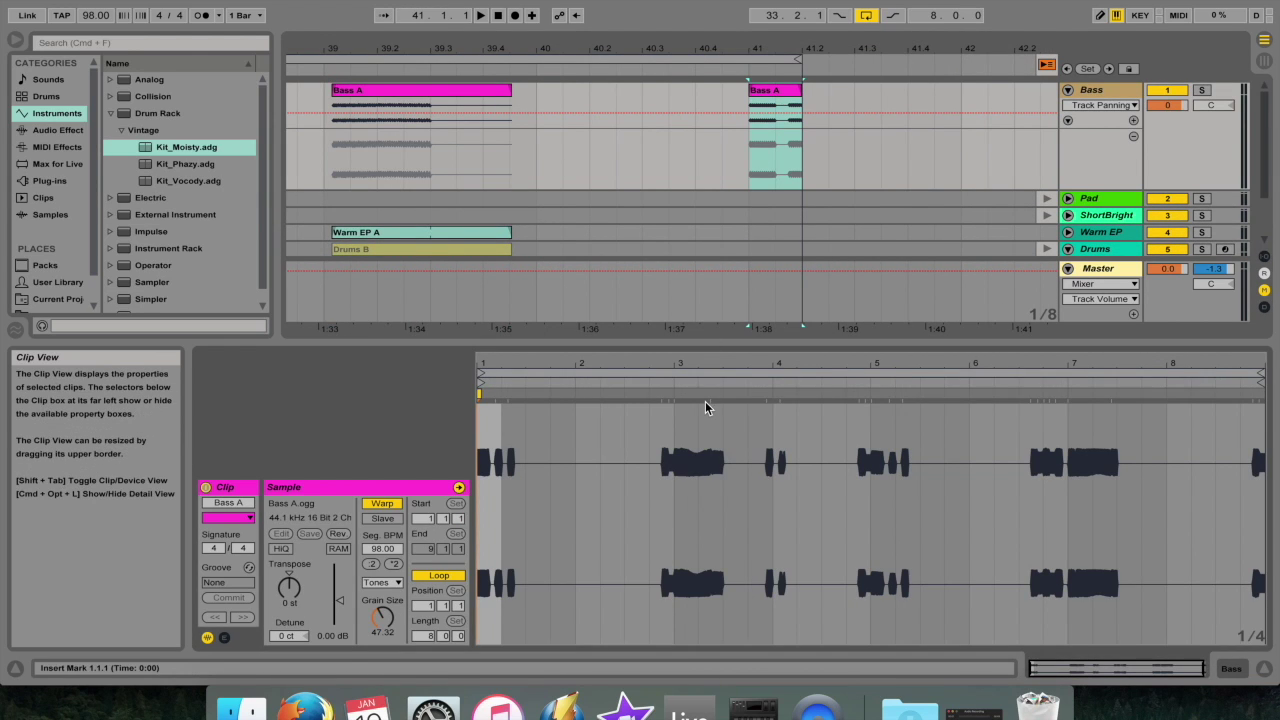
drag(706, 363, 705, 183)
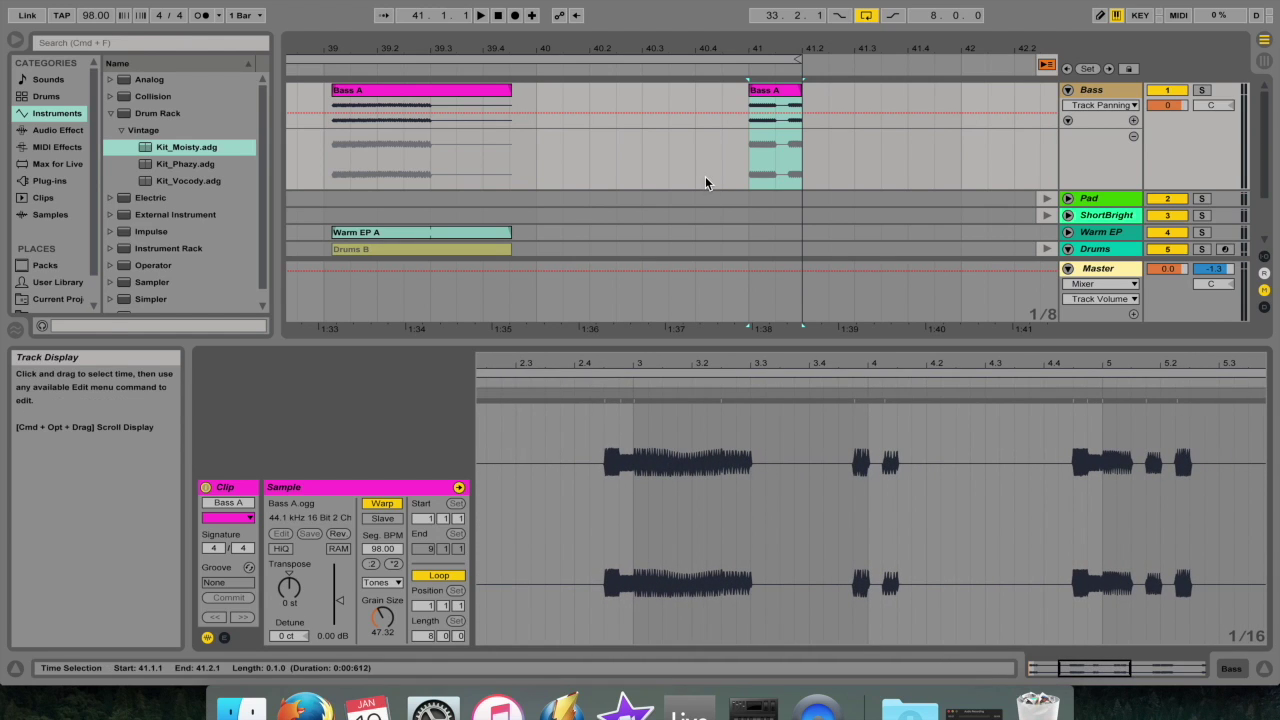
click(492, 251)
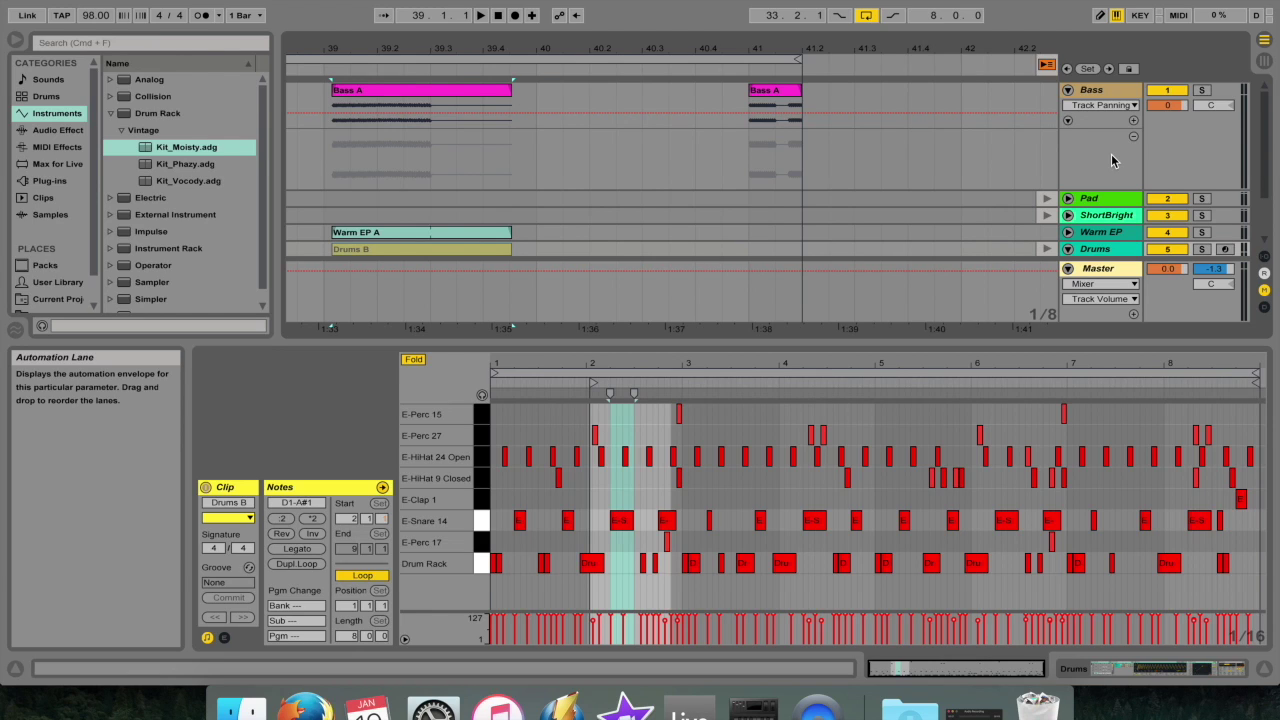
key(Tab)
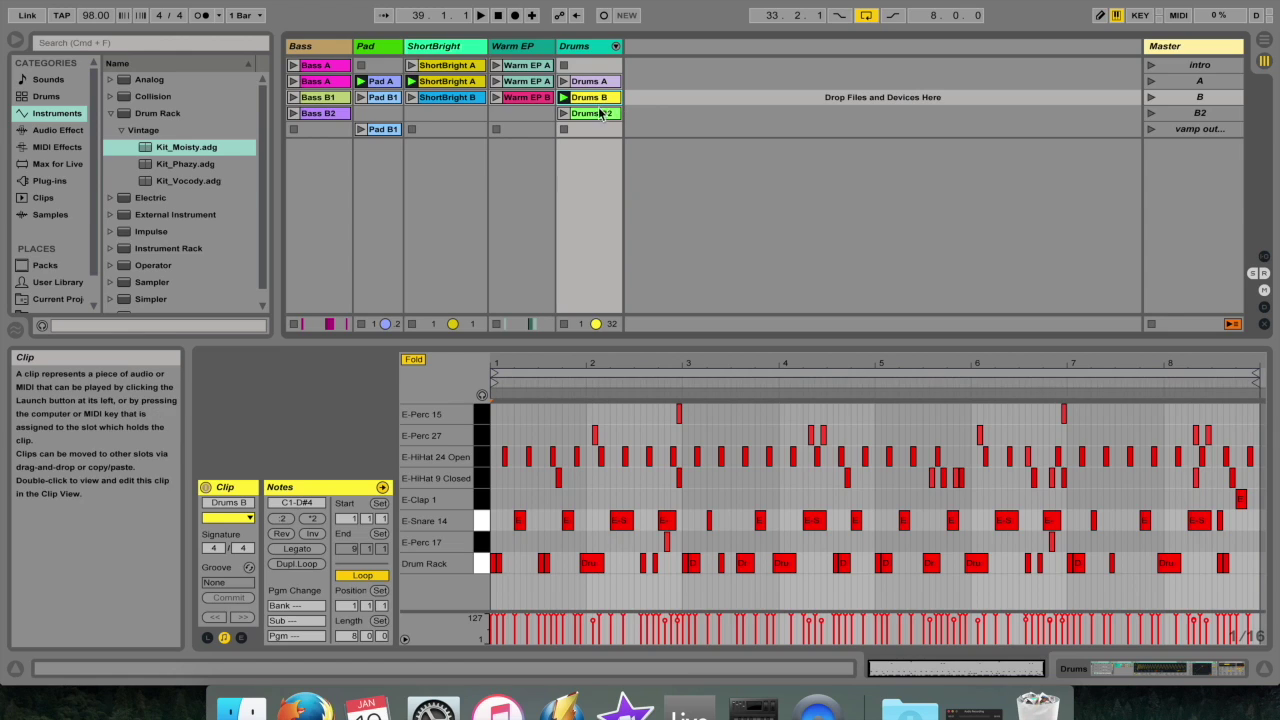
Insert an empty MIDI clip into the Drums slot below Drums B2.
click(521, 98)
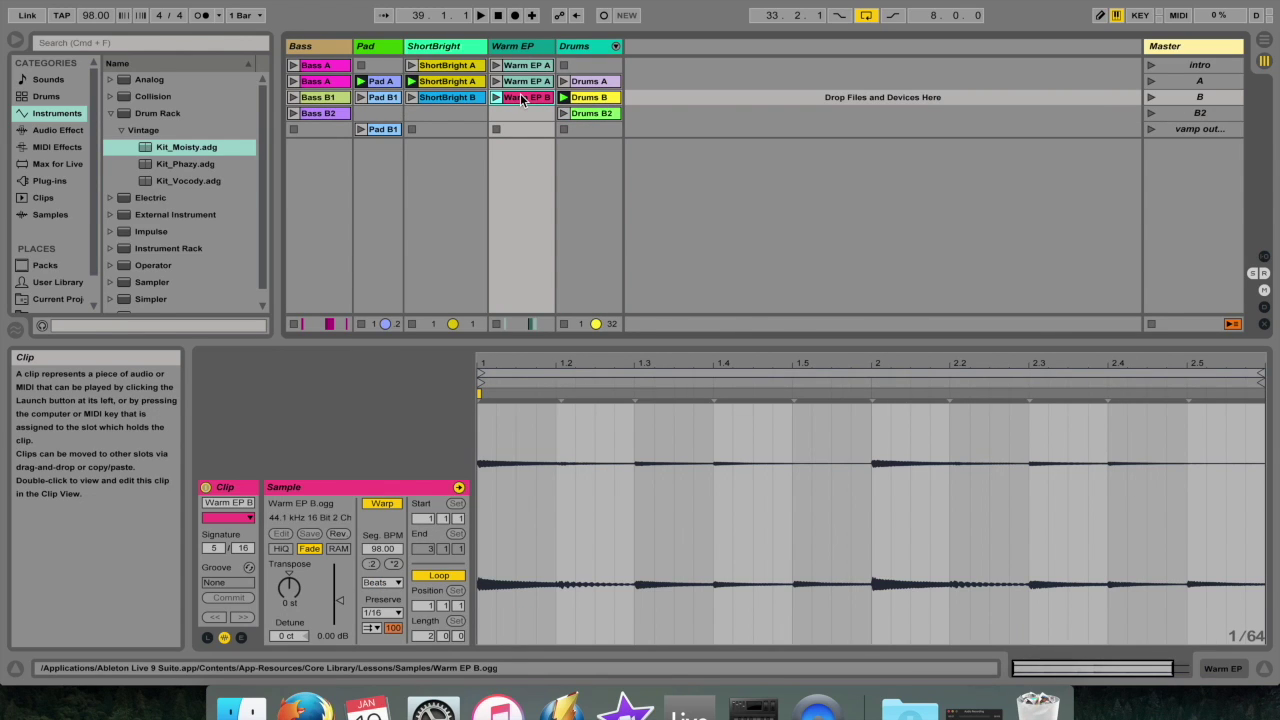
click(594, 115)
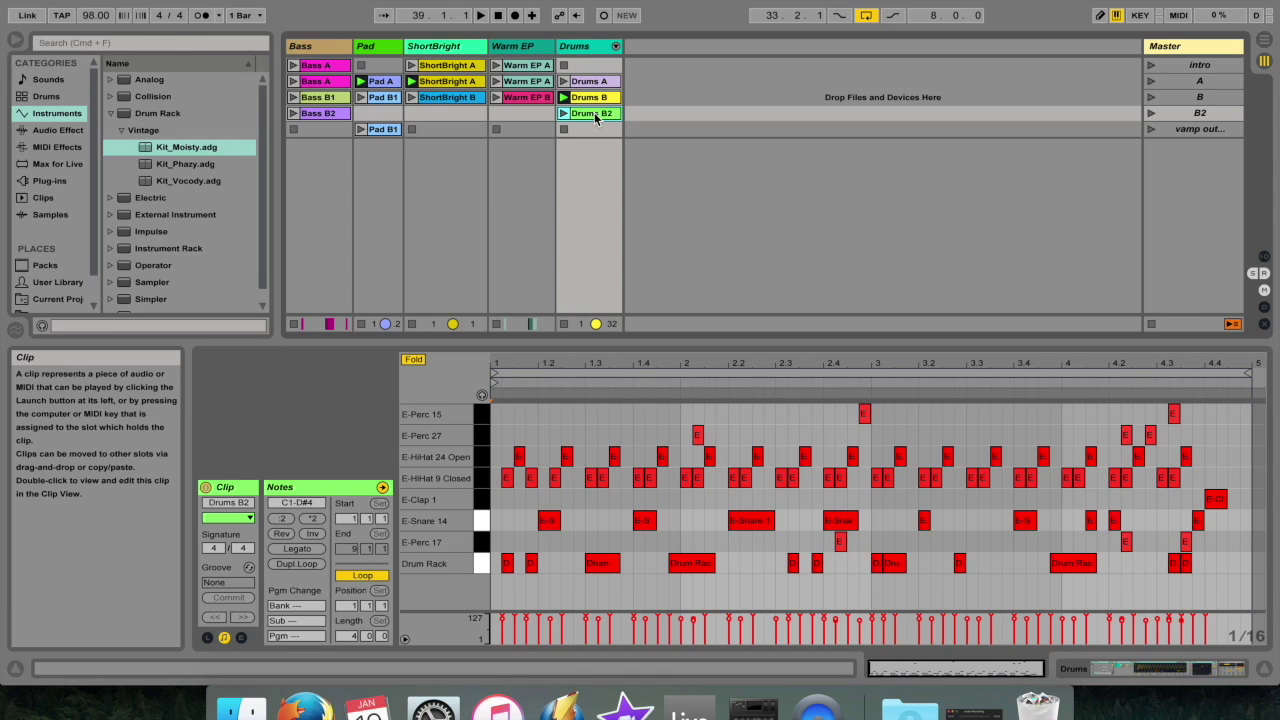
right_click(585, 131)
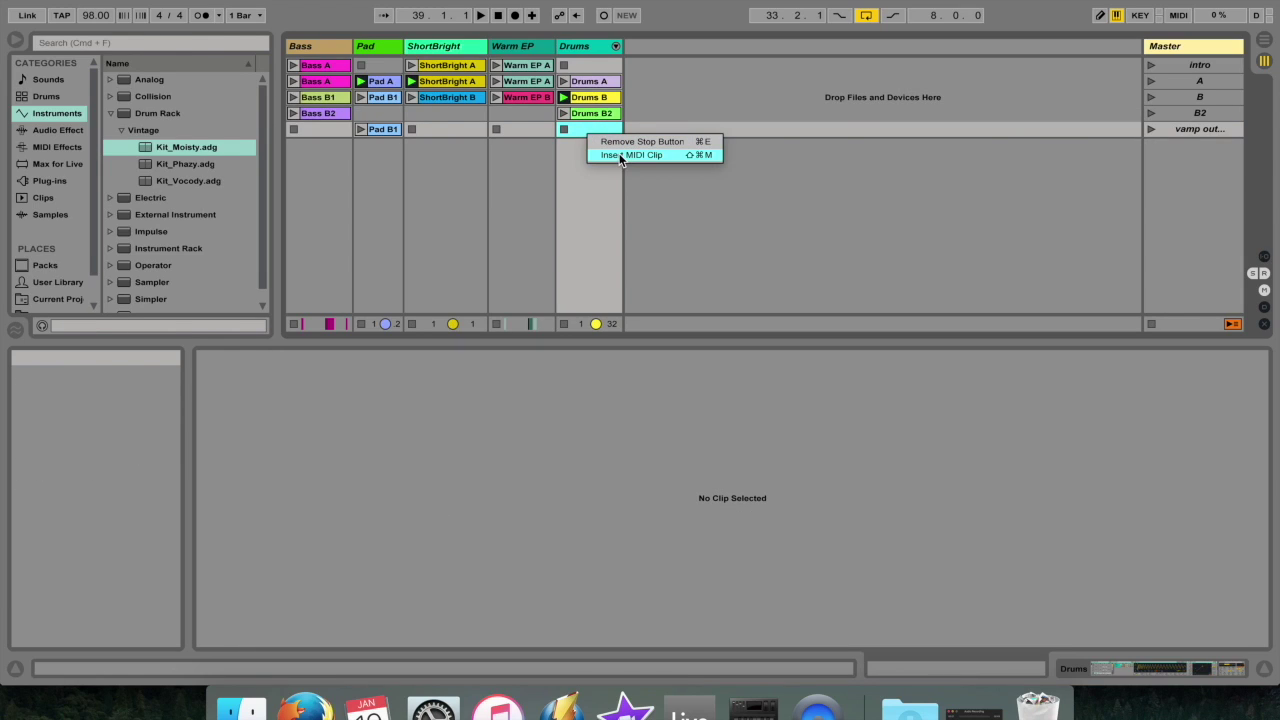
click(620, 156)
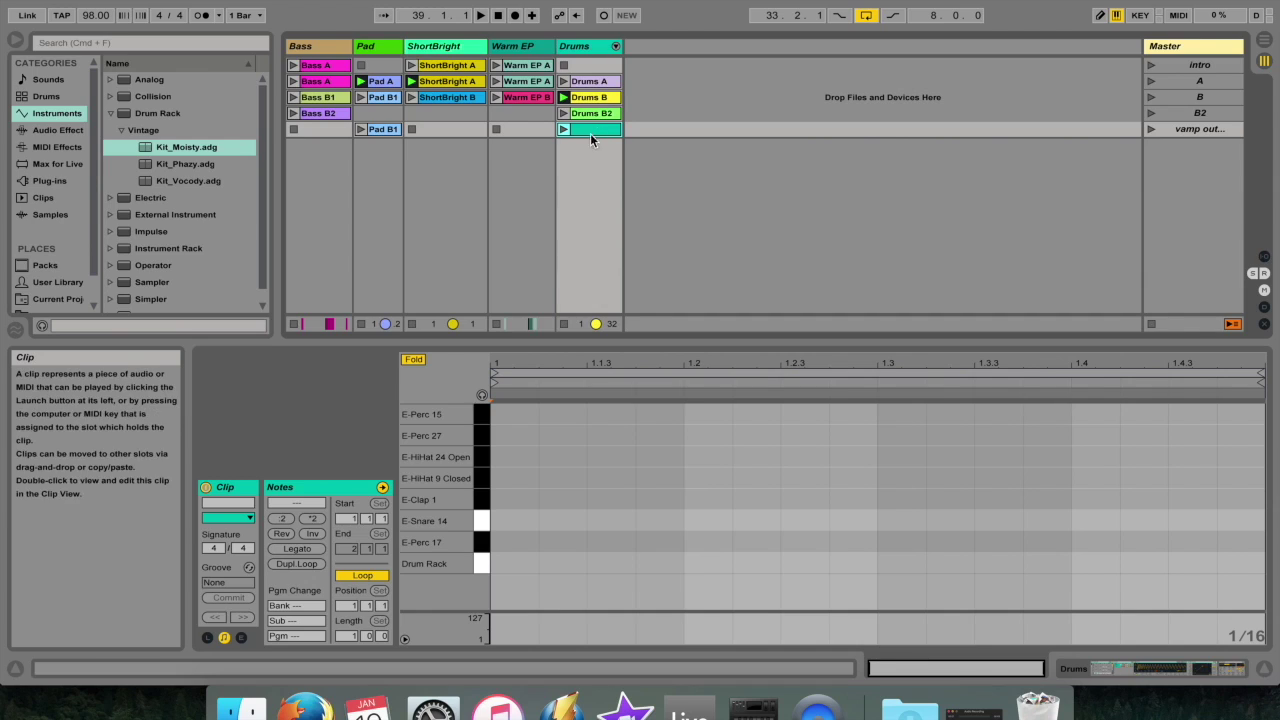
Draw E-HiHat 9, E-HiHat 24 Open, E-Perc 27 and two E-Snare 1 notes.
key(b)
click(513, 478)
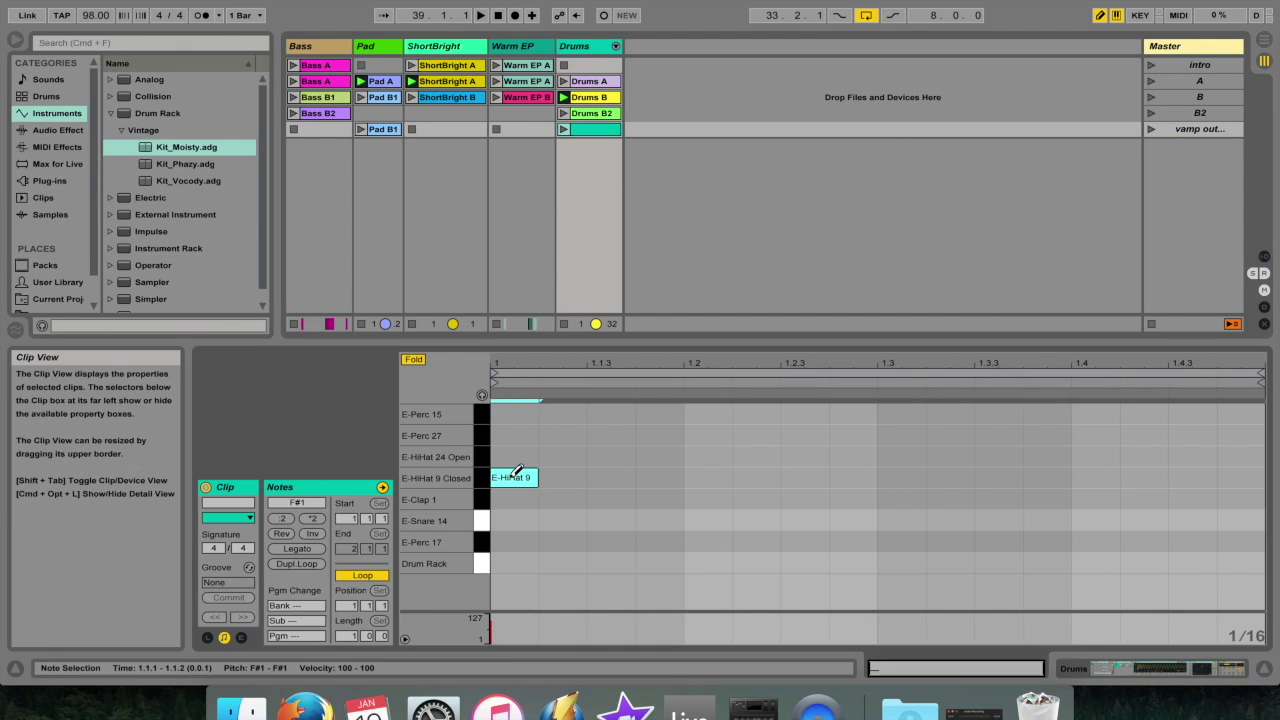
click(610, 456)
click(707, 435)
click(659, 520)
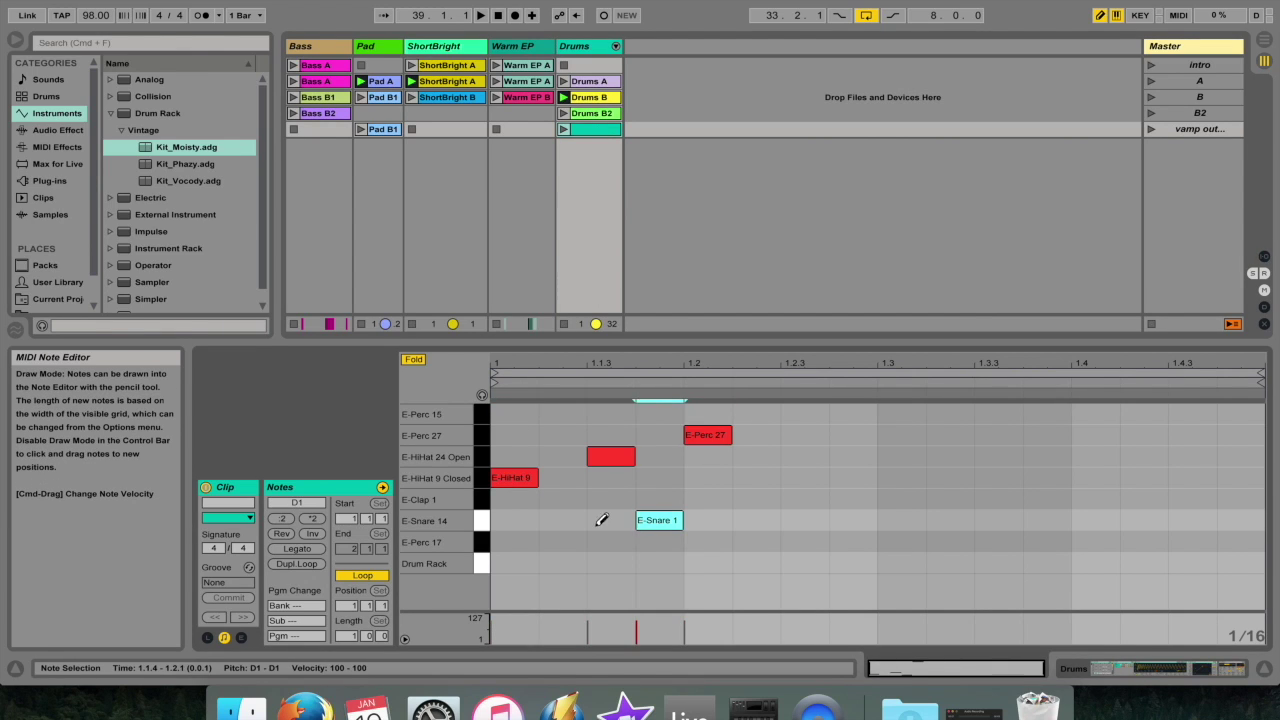
click(562, 520)
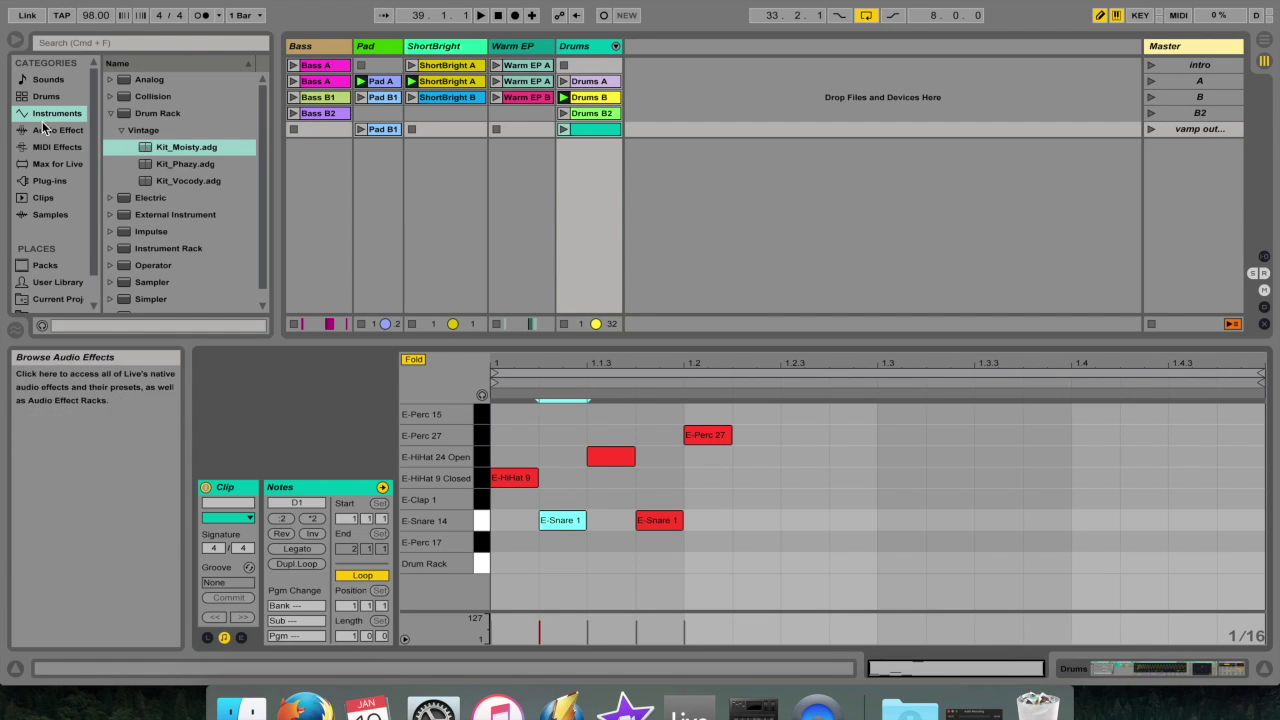
mouse_move(165, 153)
mouse_down()
mouse_move(587, 160)
mouse_move(177, 150)
mouse_up()
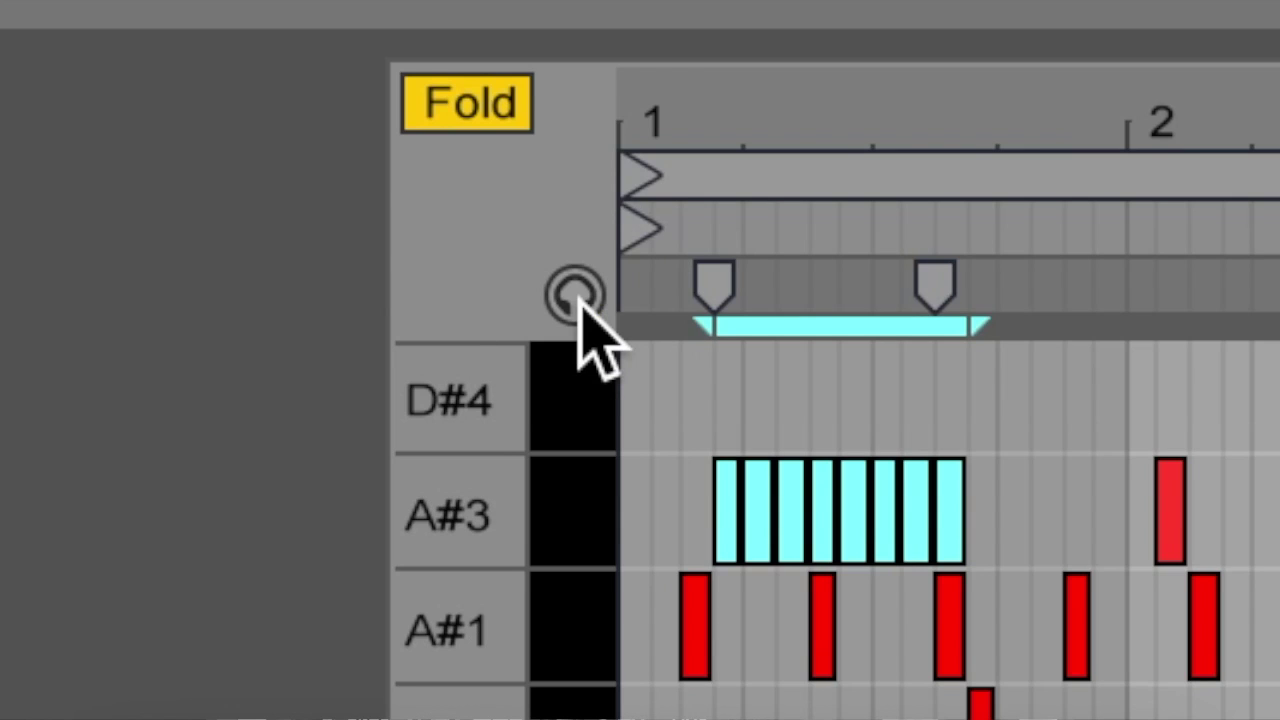
Enable MIDI Editor Preview and draw E-Perc 27, E-Perc 15, E-HiHat 9, E-Perc 17 and E-Snare 1 notes.
click(576, 297)
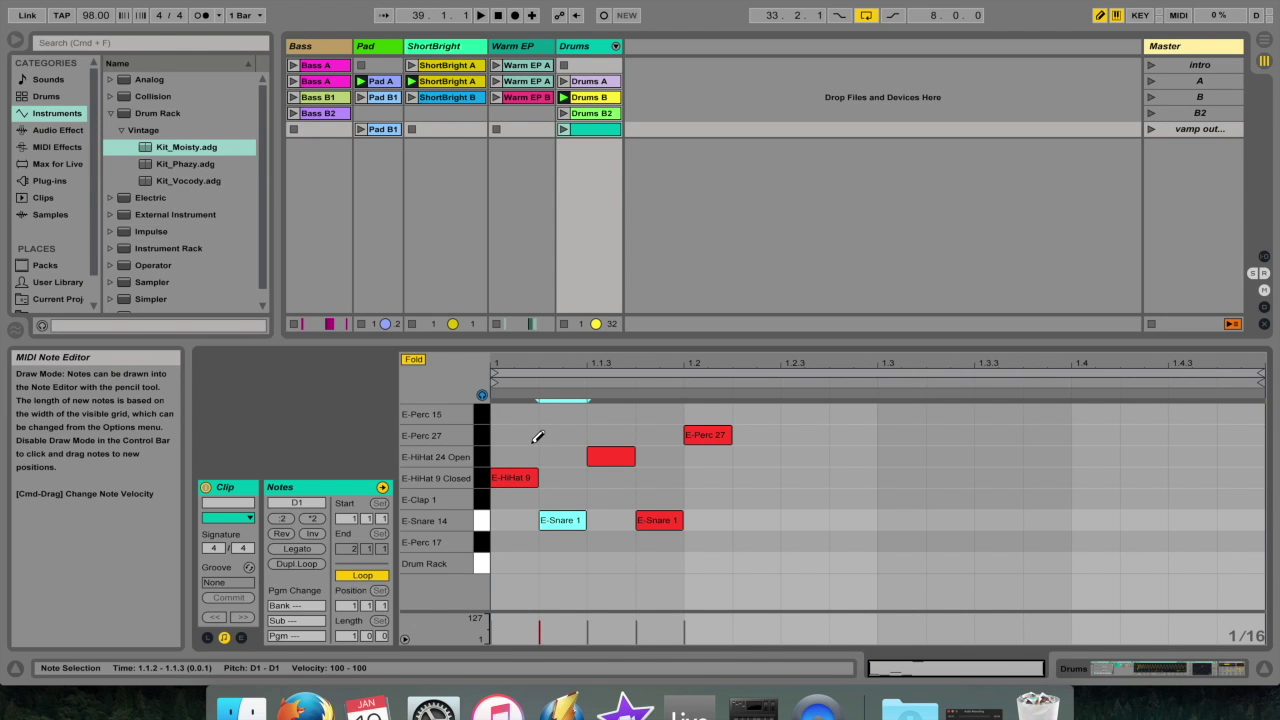
click(528, 436)
click(565, 414)
click(572, 477)
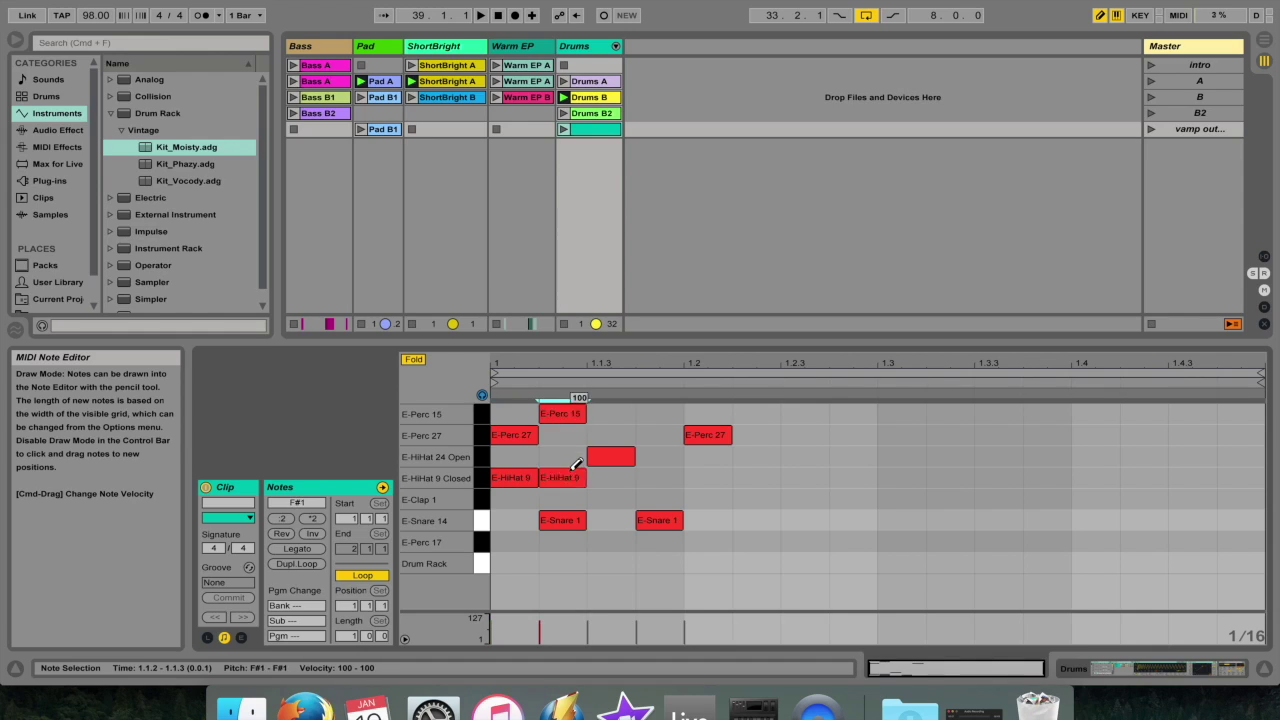
click(660, 477)
click(706, 541)
click(801, 520)
click(791, 476)
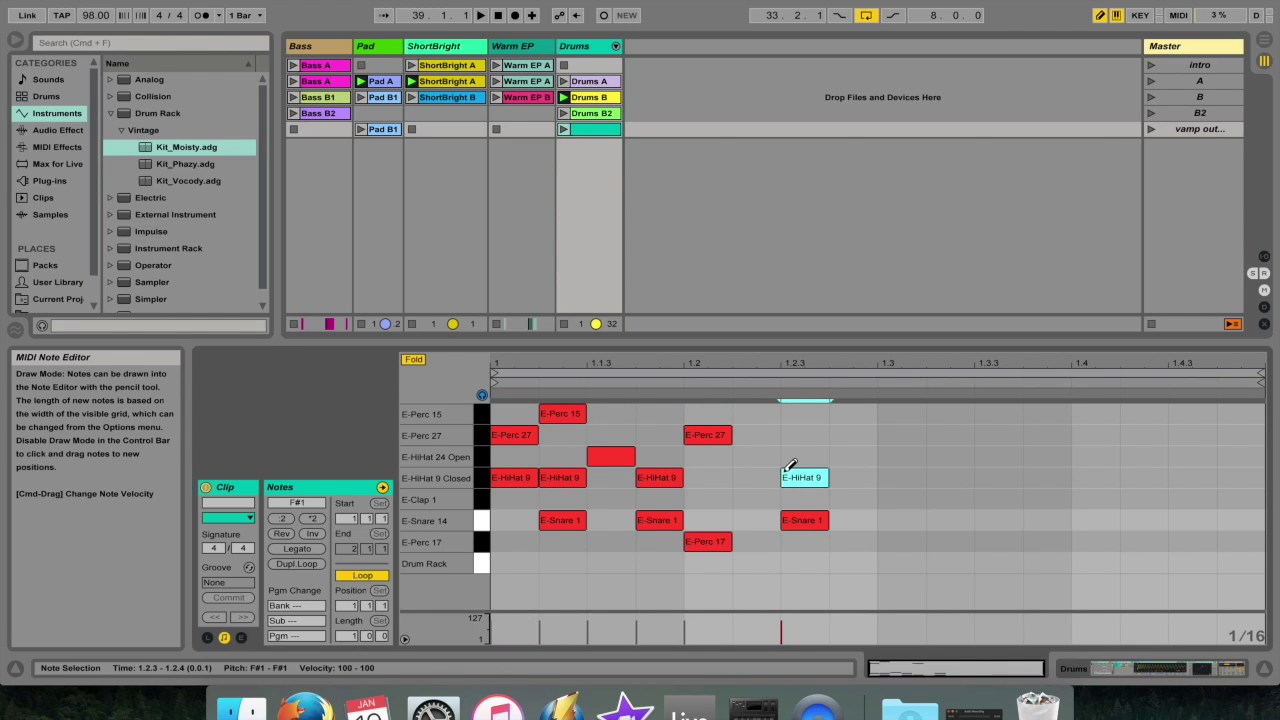
click(744, 477)
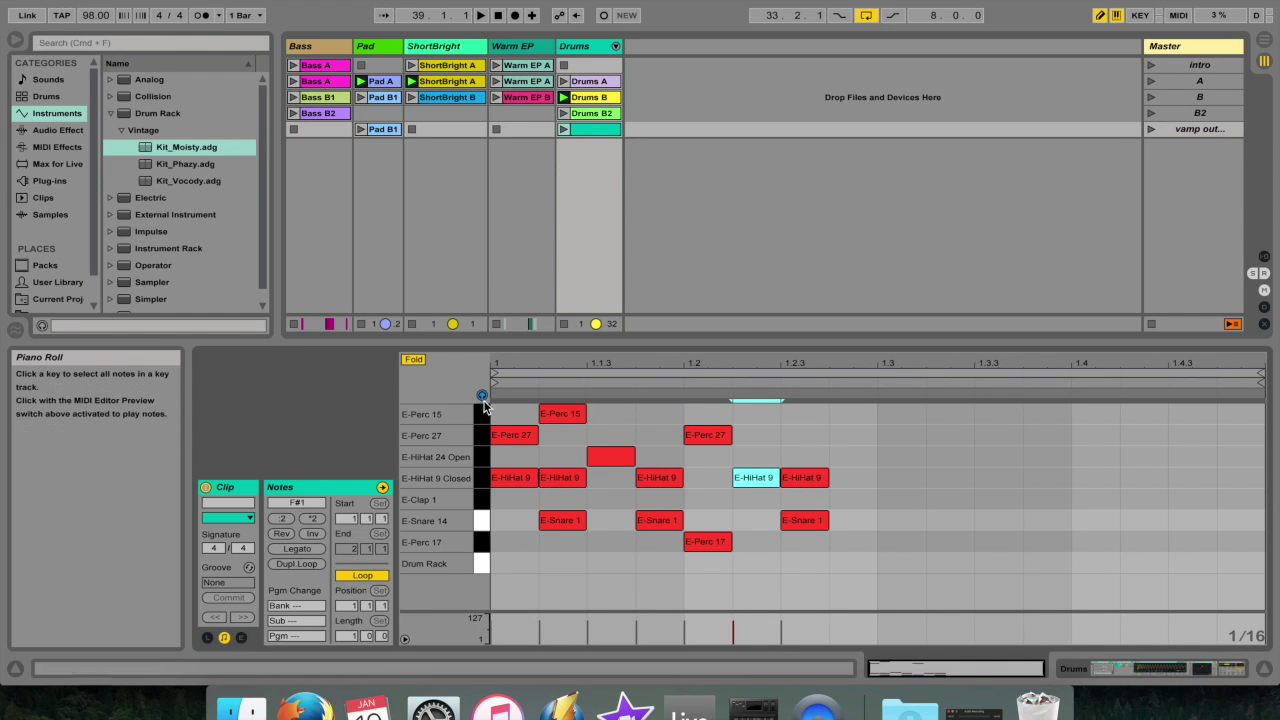
Add E-HiHat 24 Open, E-Perc 27, E-Clap 1 and E-Snare 1 notes to the pattern.
click(562, 456)
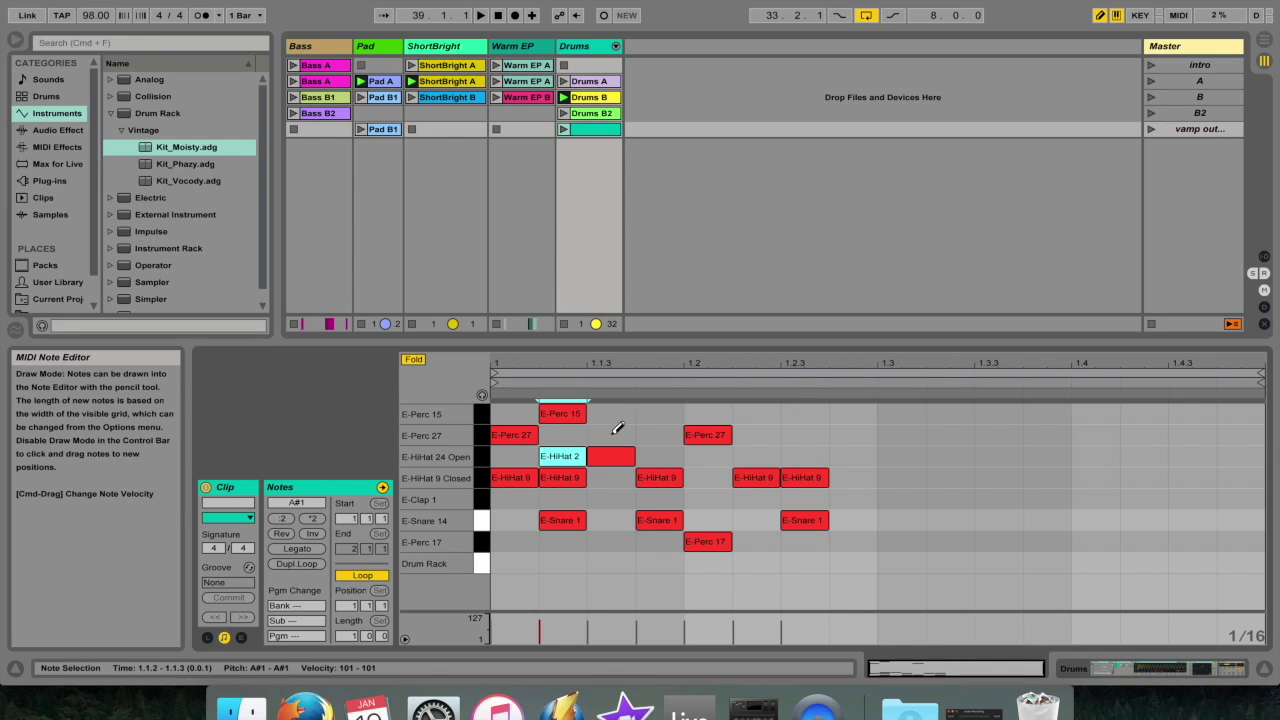
click(660, 435)
click(708, 499)
click(608, 520)
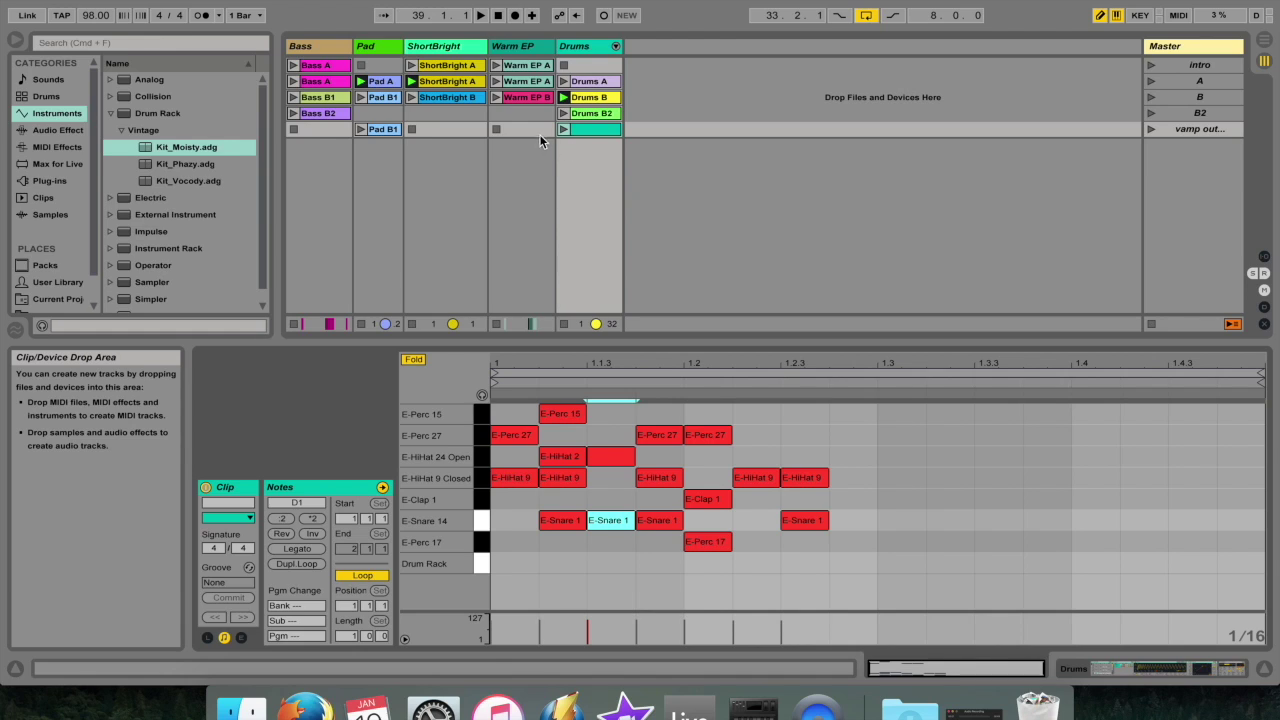
click(526, 99)
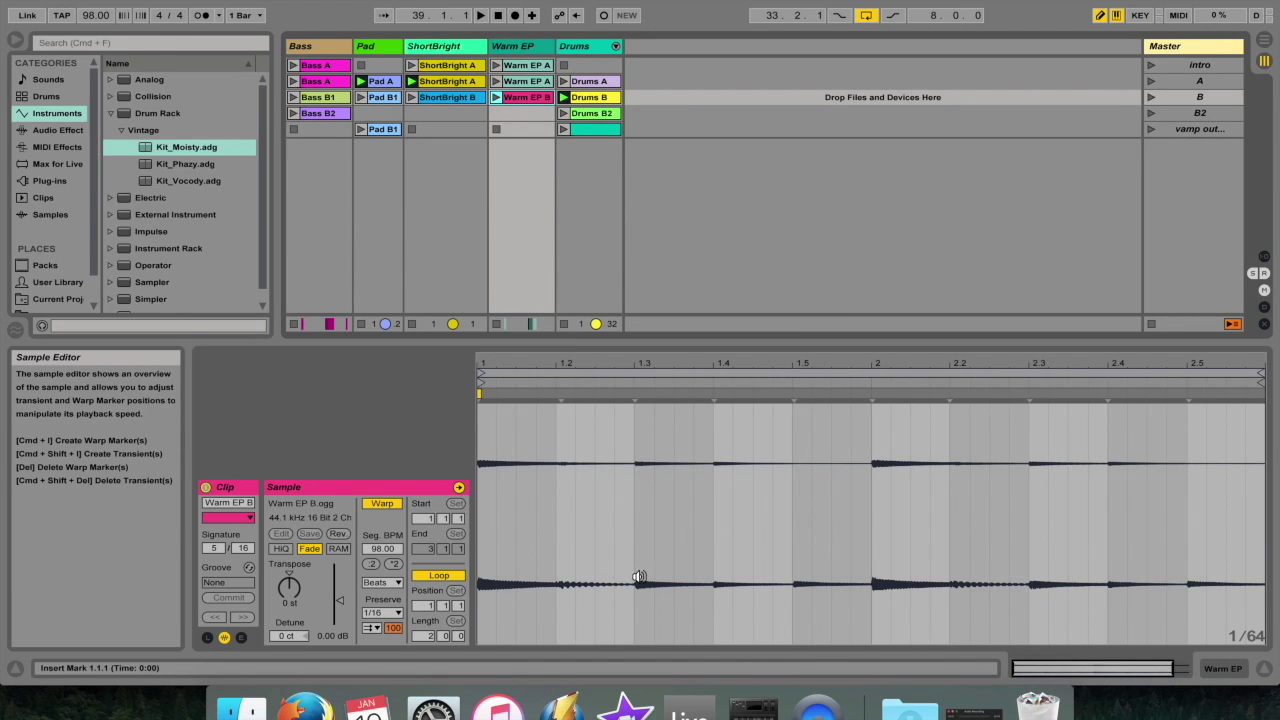
Show the Warm EP A clip's sample in the browser and list the Samples category.
right_click(516, 99)
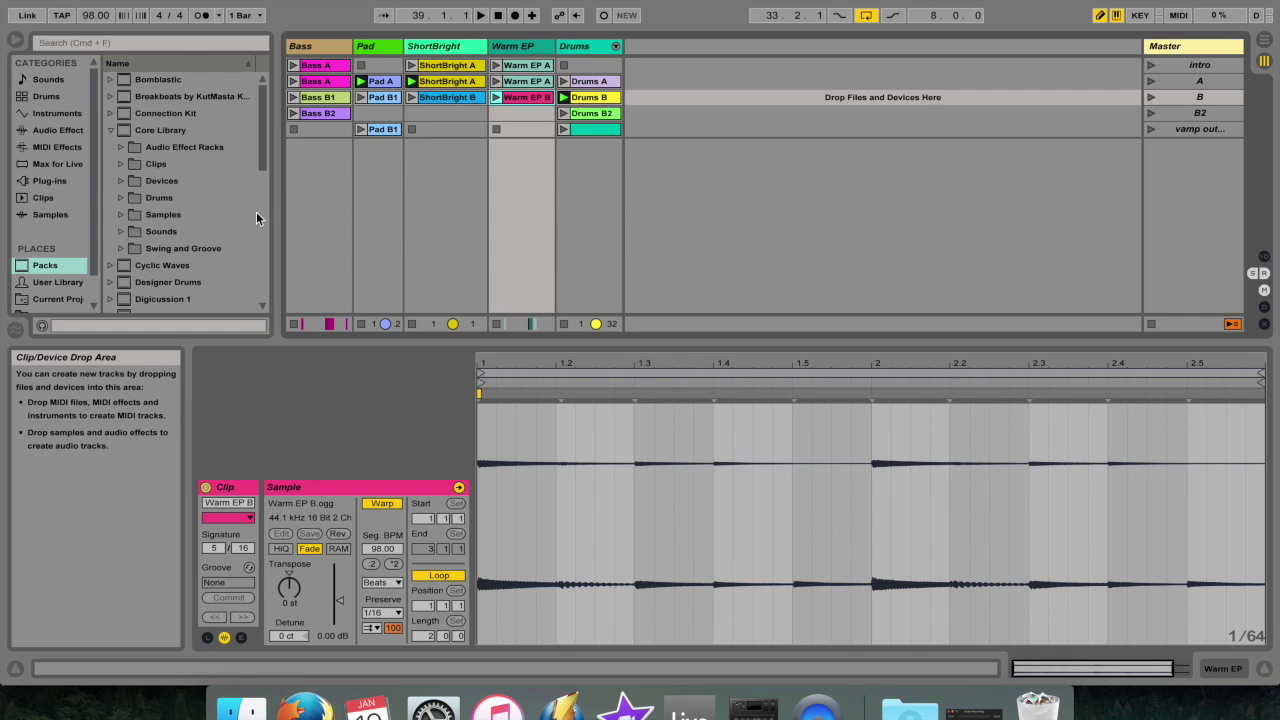
scroll(183, 211, down, 10)
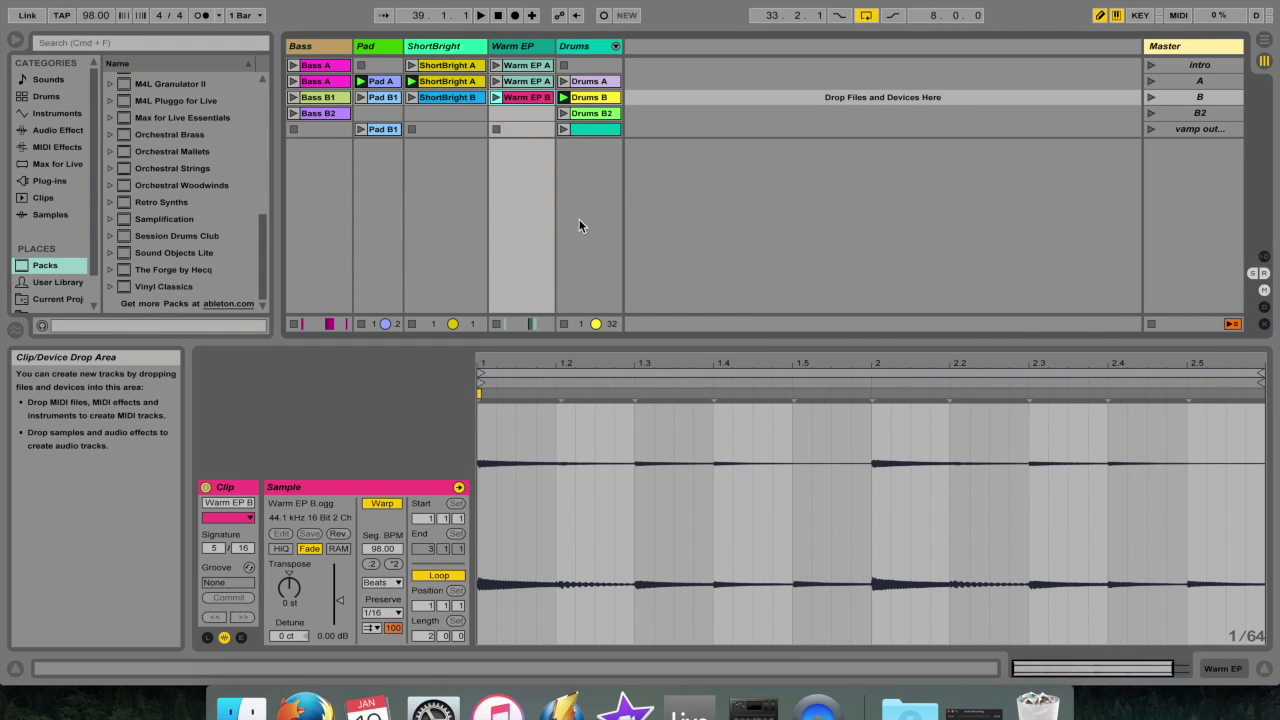
right_click(534, 85)
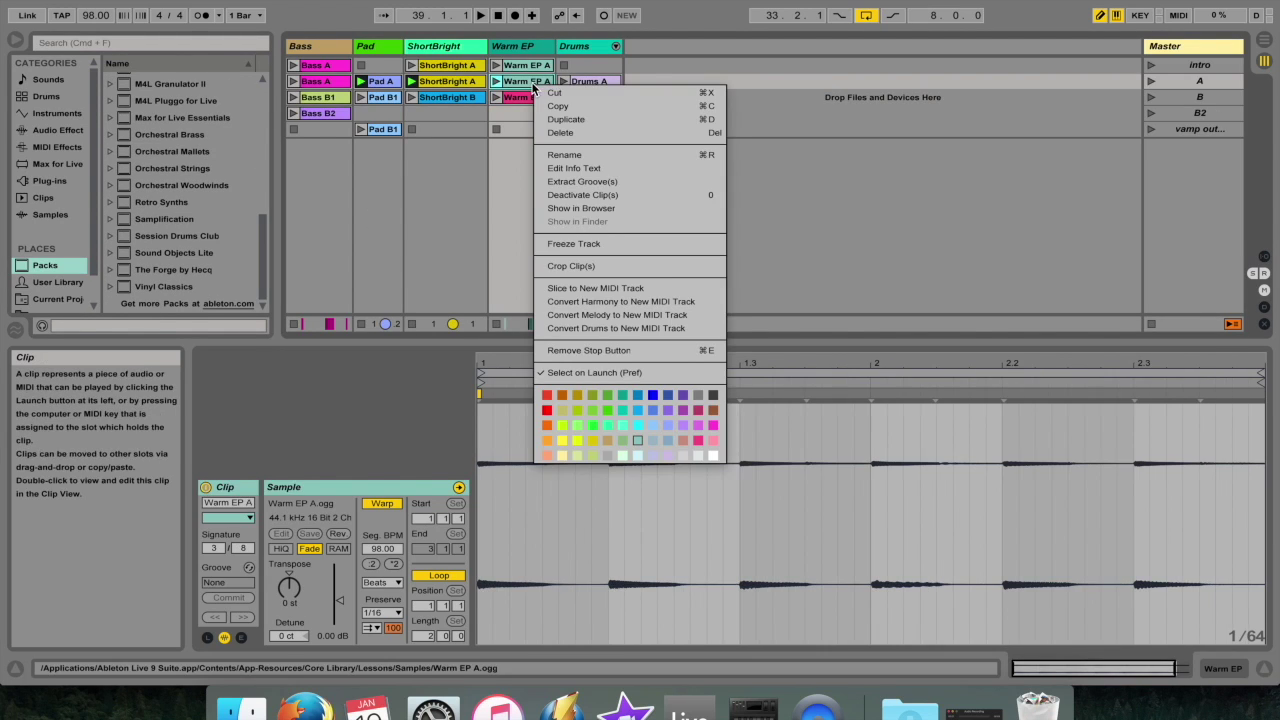
click(588, 209)
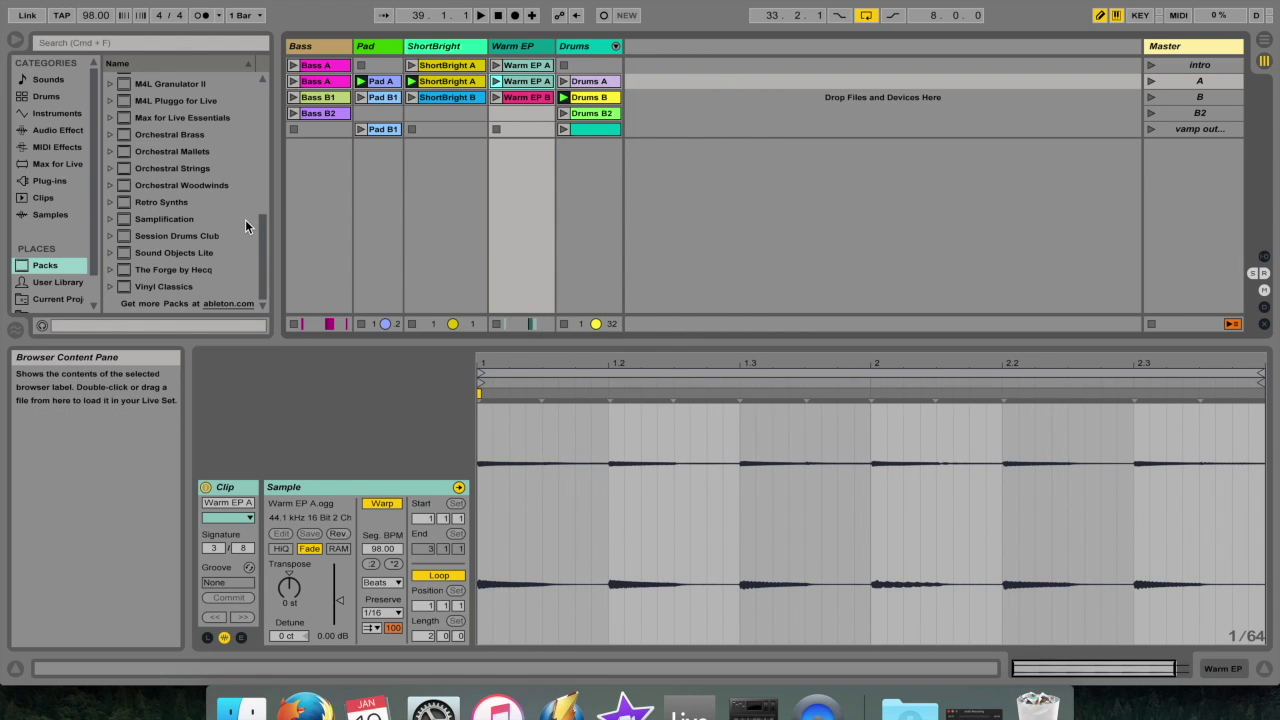
click(50, 214)
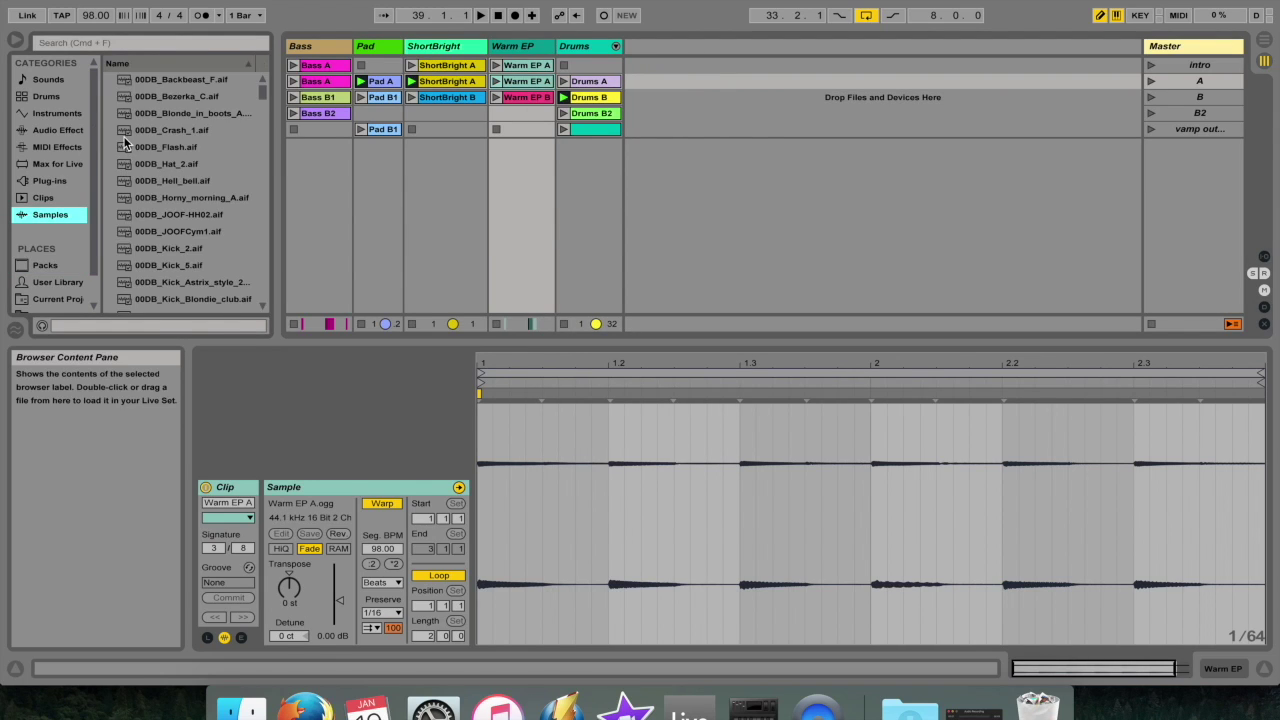
Drop 00DB_Blonde_in_boots_A.aif into the empty Warm EP slot, play it, and audition 00DB_Crash_1.aif.
drag(154, 113, 522, 131)
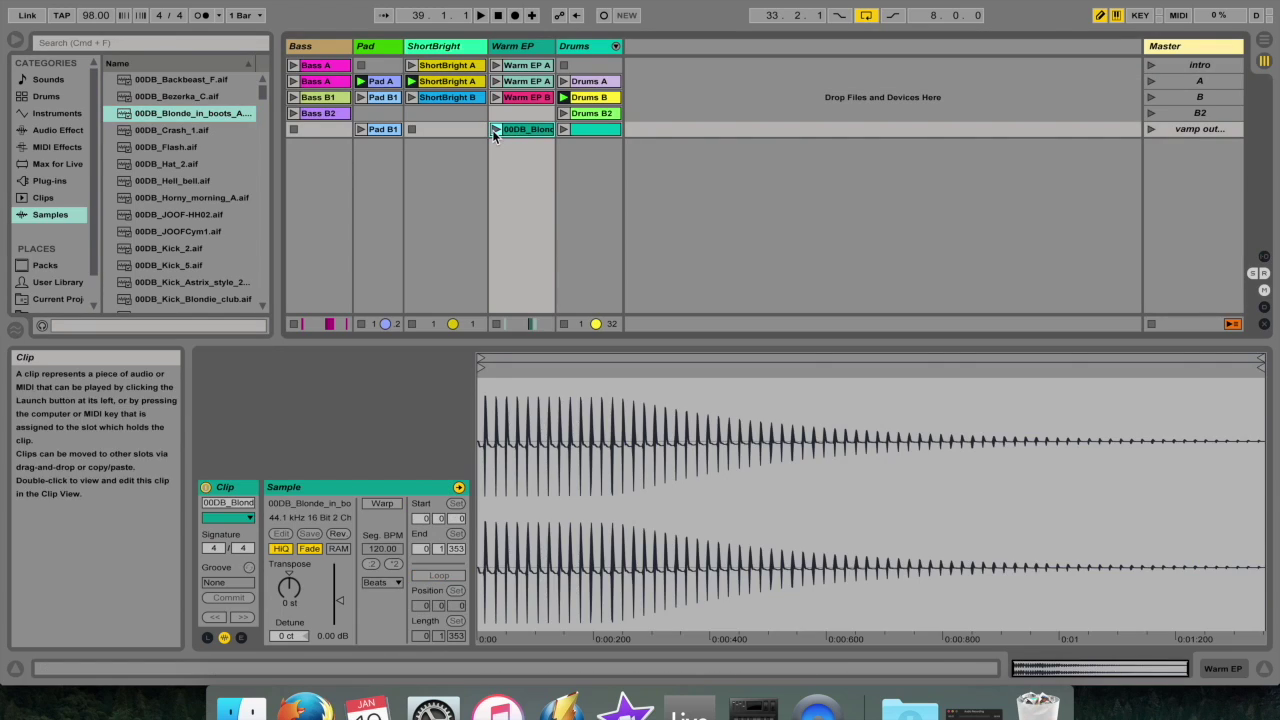
click(495, 129)
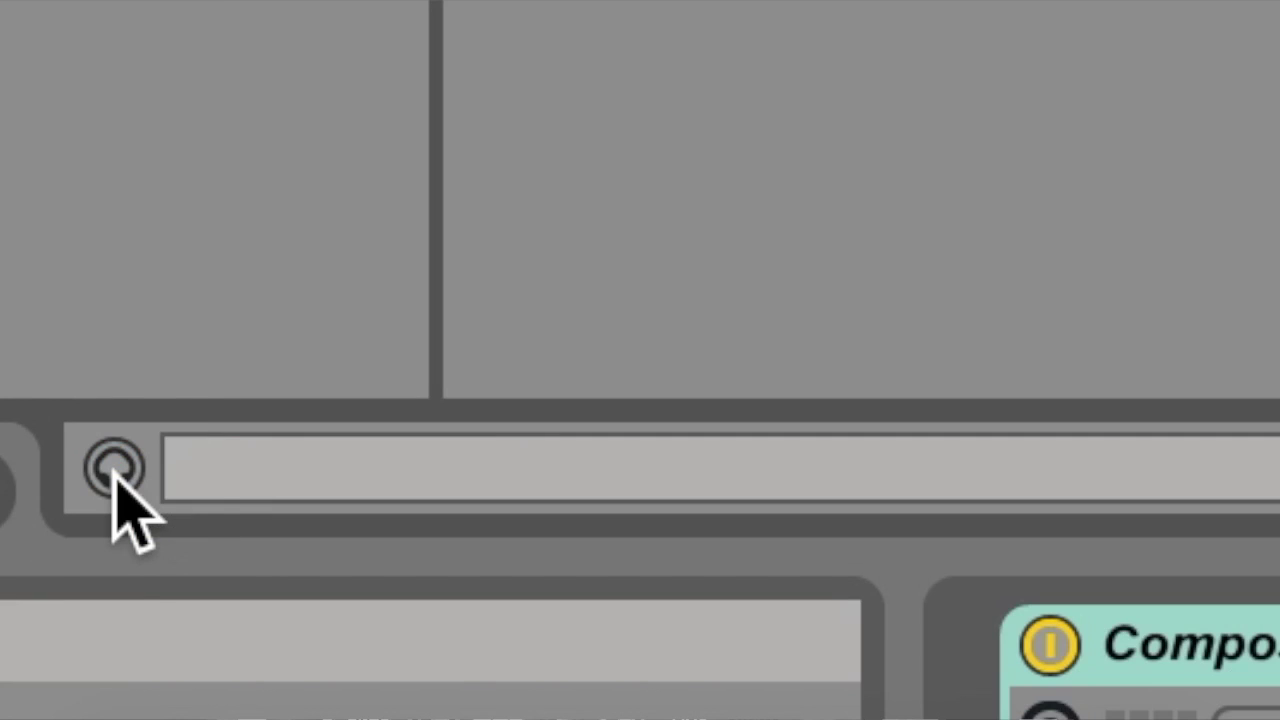
click(42, 326)
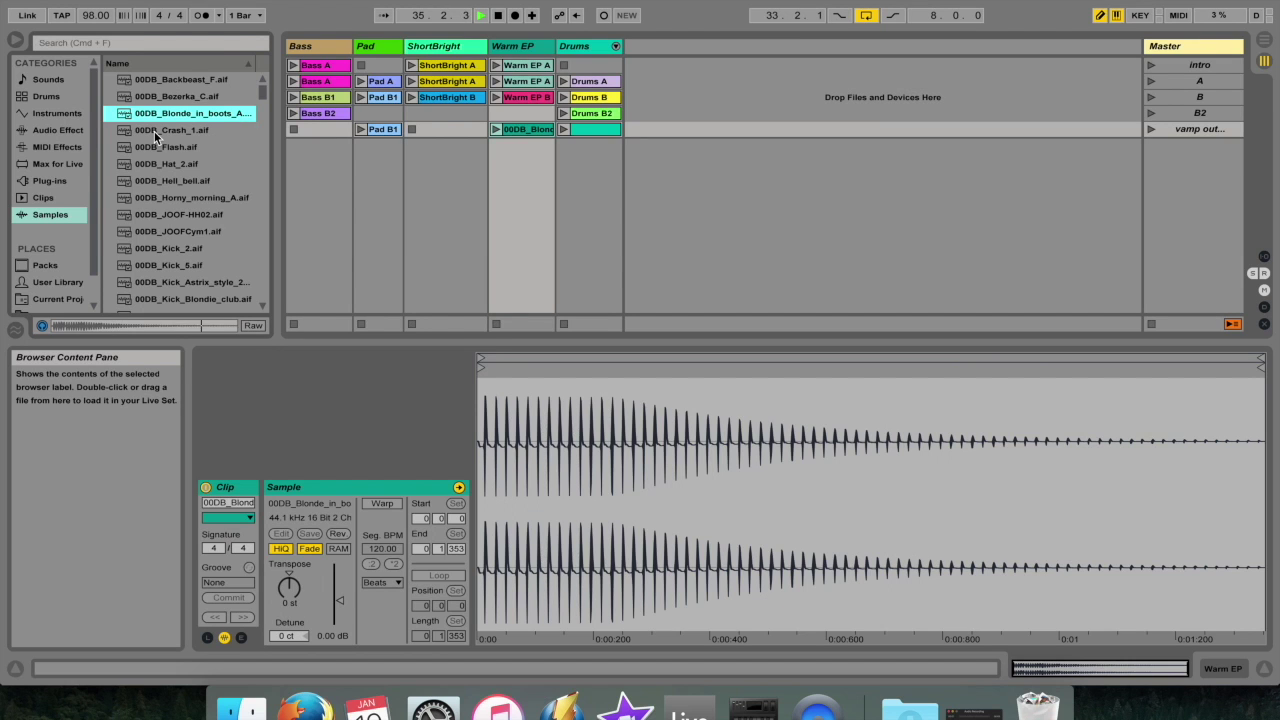
click(154, 131)
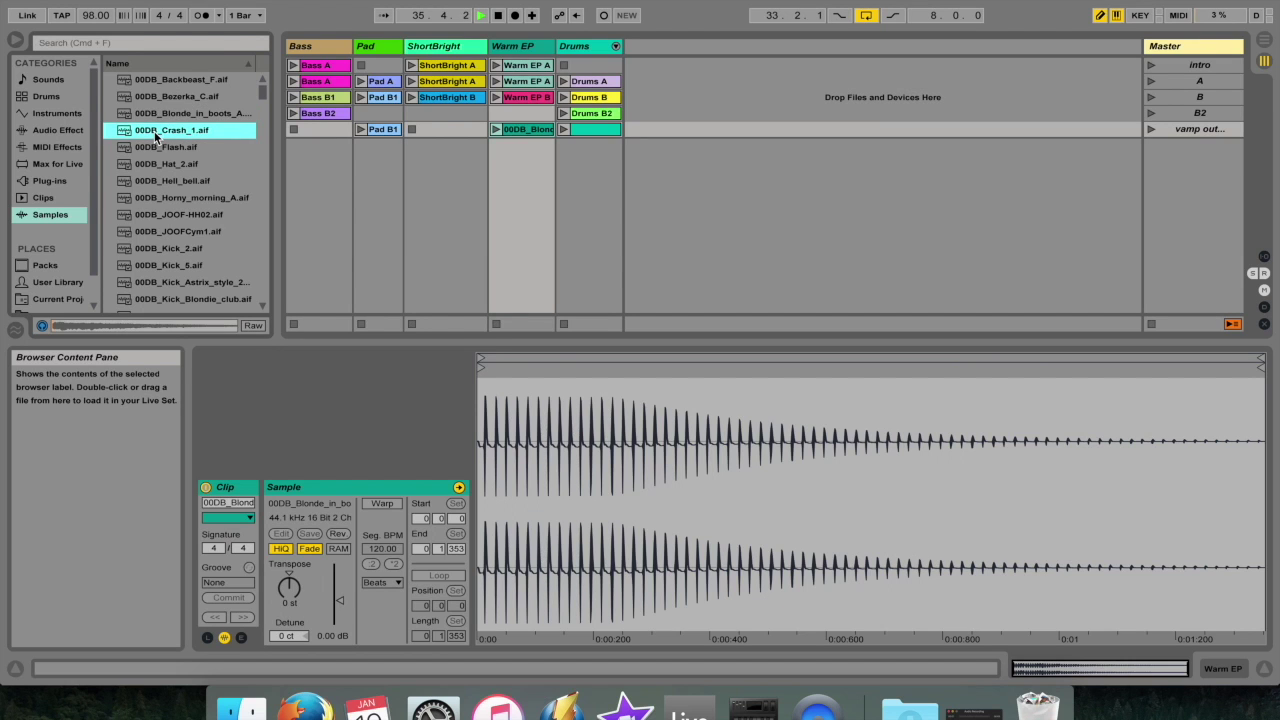
click(42, 326)
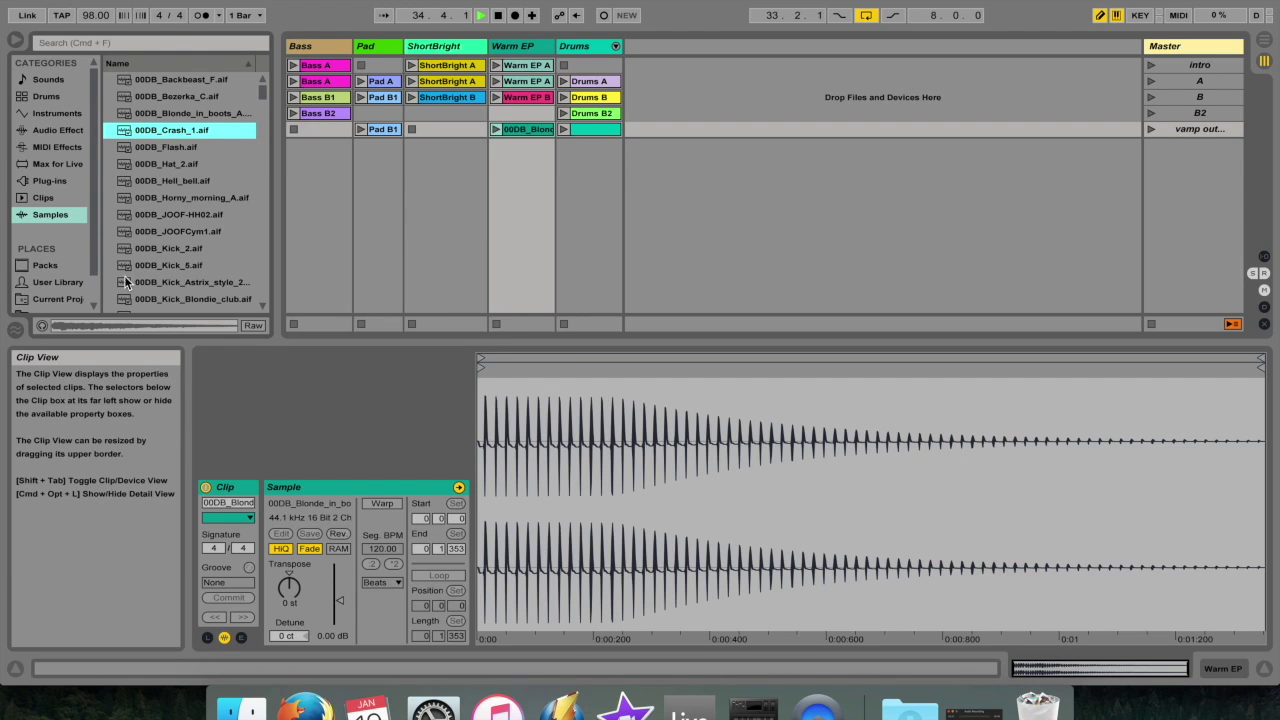
click(55, 130)
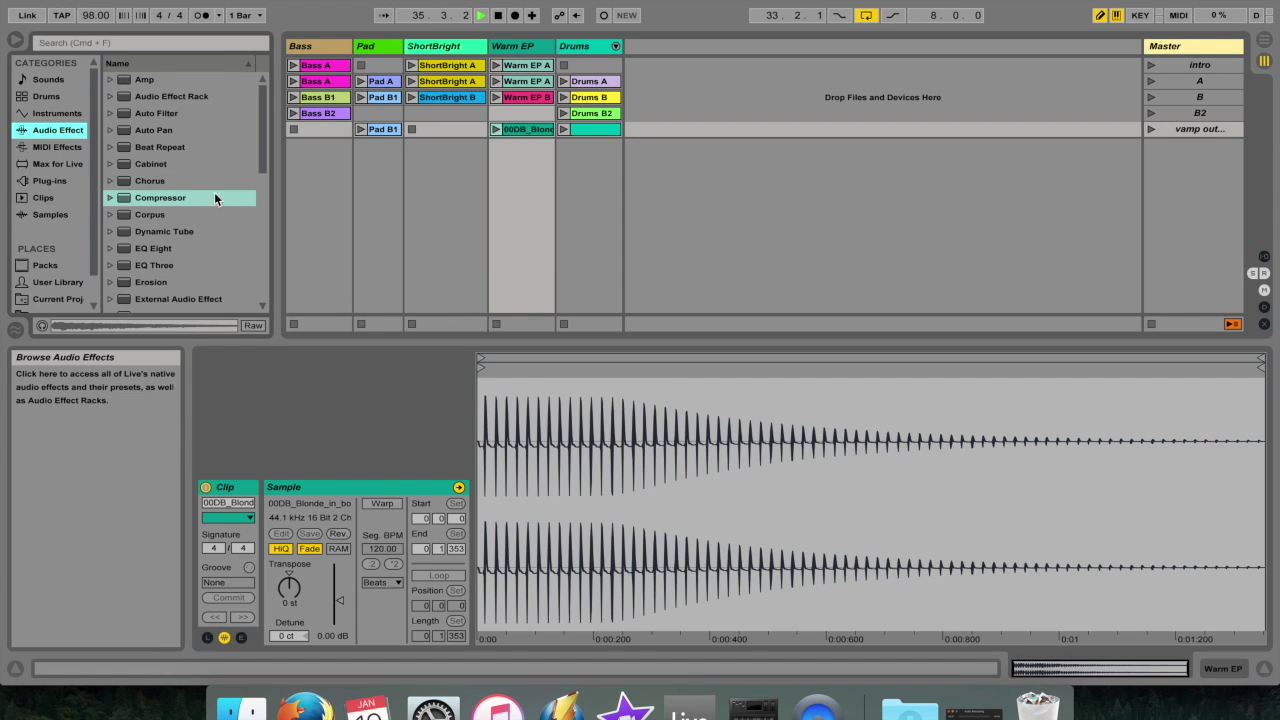
Transpose the 00DB_Blonde clip to +8 st, relaunch it, and enable warping.
mouse_move(290, 588)
mouse_down()
mouse_move(295, 557)
mouse_move(288, 600)
mouse_up()
click(495, 130)
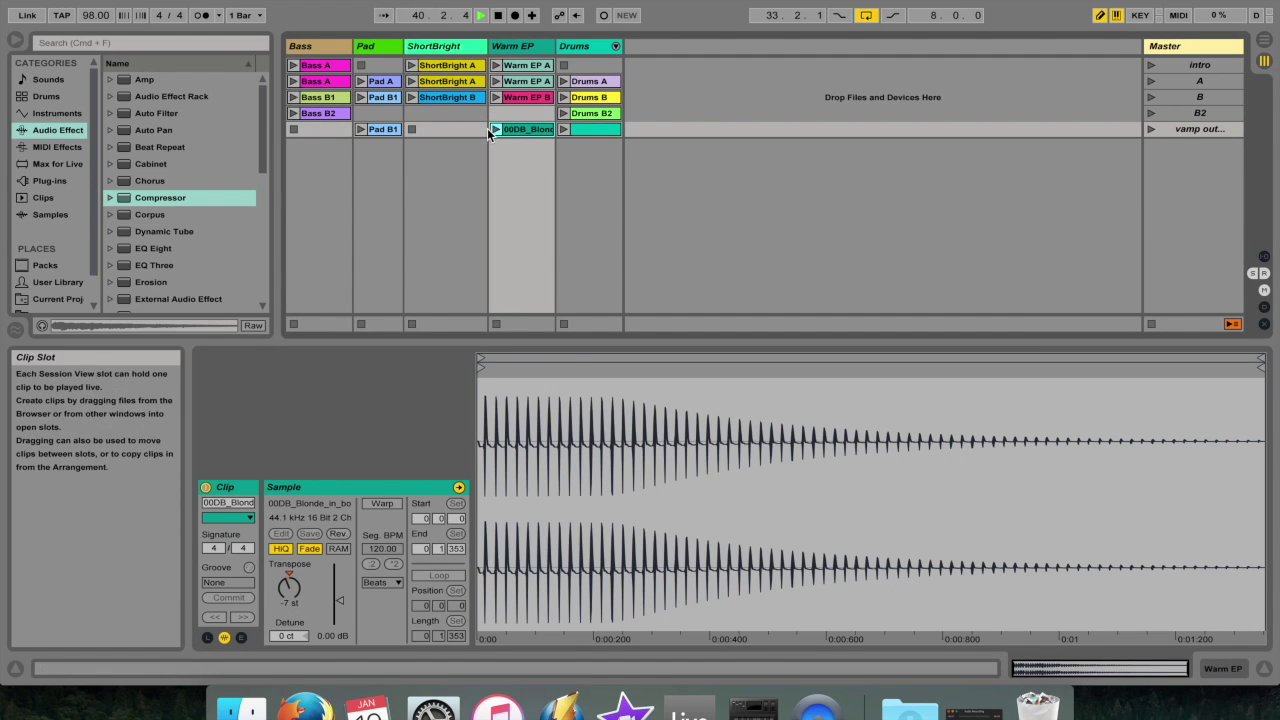
drag(289, 588, 289, 560)
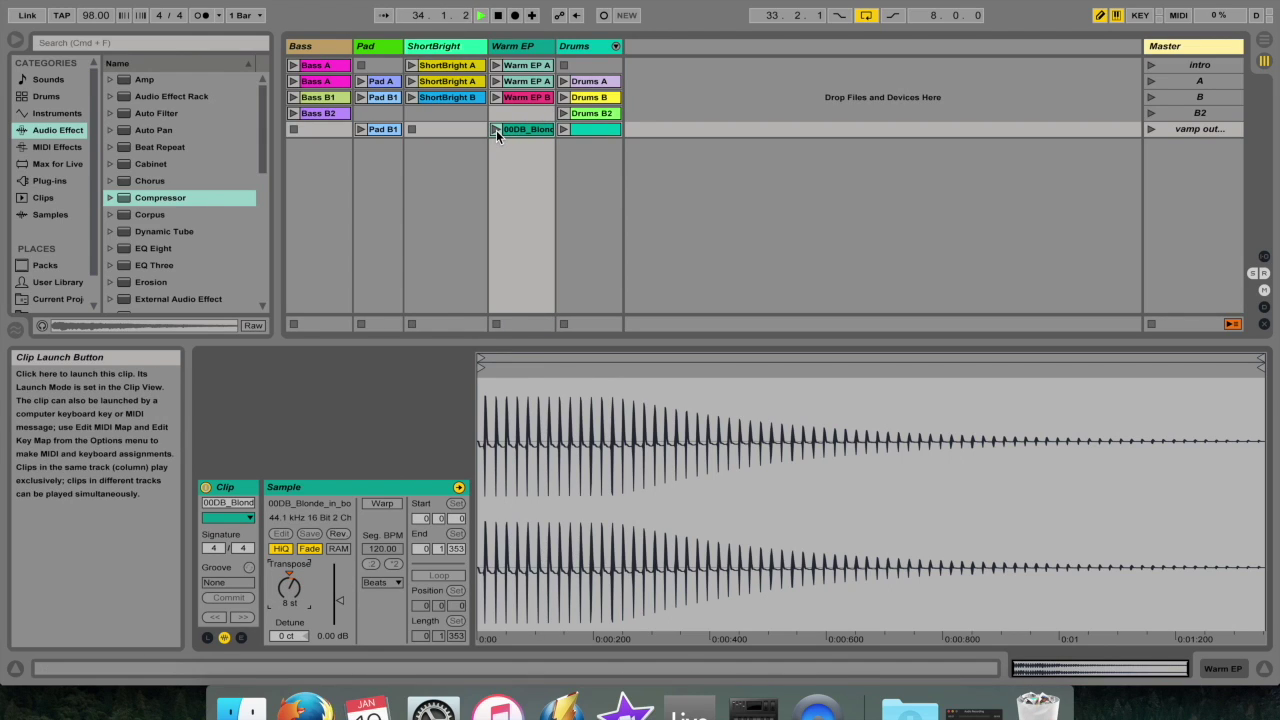
click(495, 129)
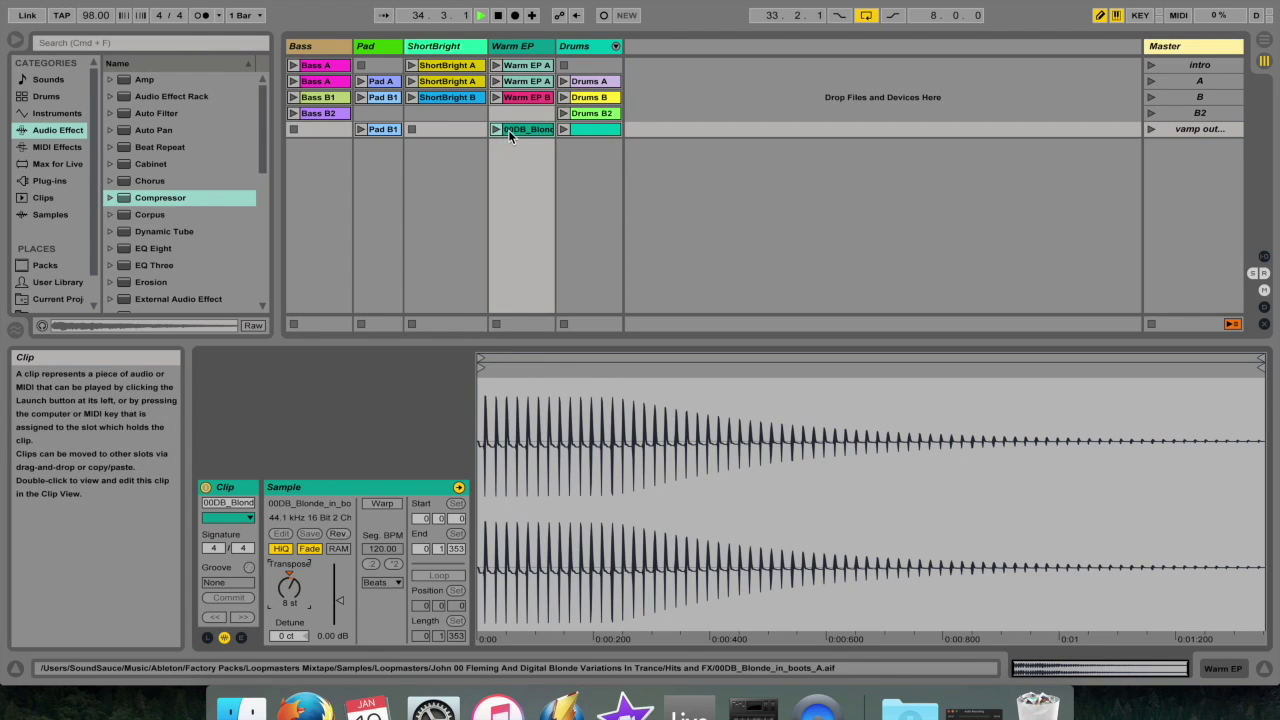
click(384, 505)
Set the song tempo to 98 BPM.
mouse_move(382, 548)
mouse_down()
mouse_move(382, 600)
mouse_move(382, 505)
mouse_move(382, 550)
mouse_up()
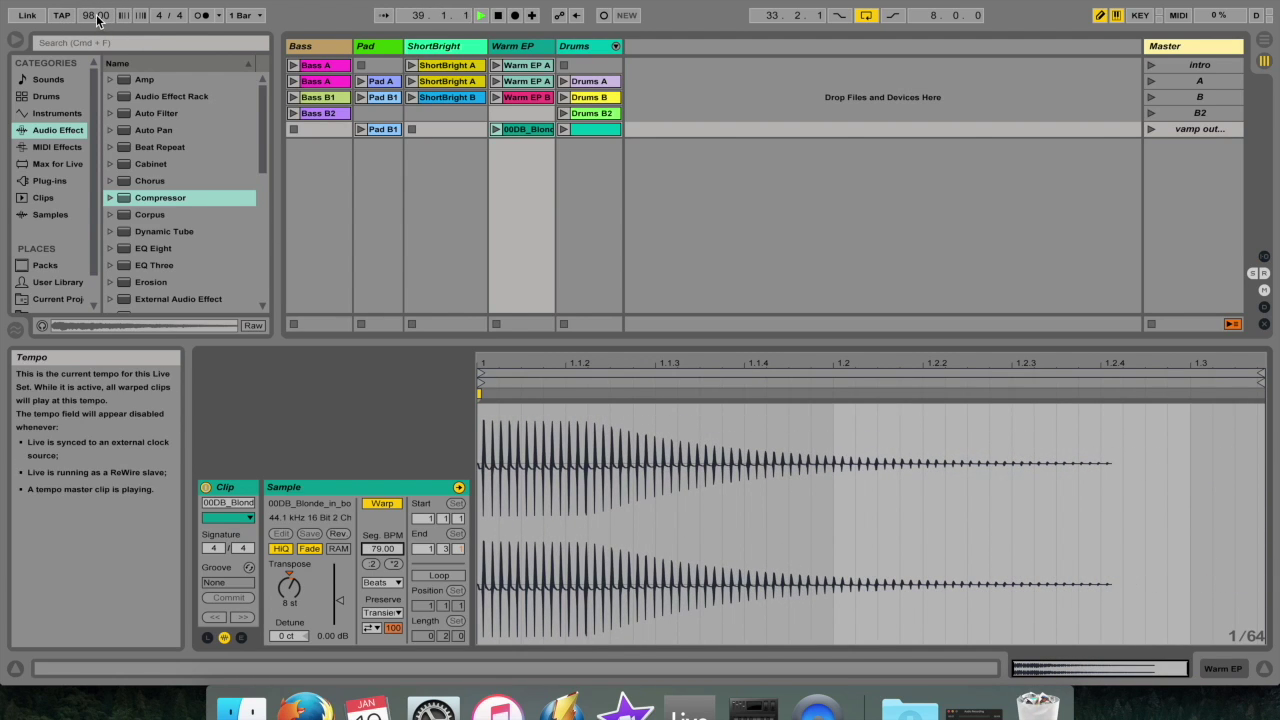
mouse_move(97, 20)
mouse_down()
mouse_move(97, 58)
mouse_move(97, 4)
mouse_move(97, 20)
mouse_up()
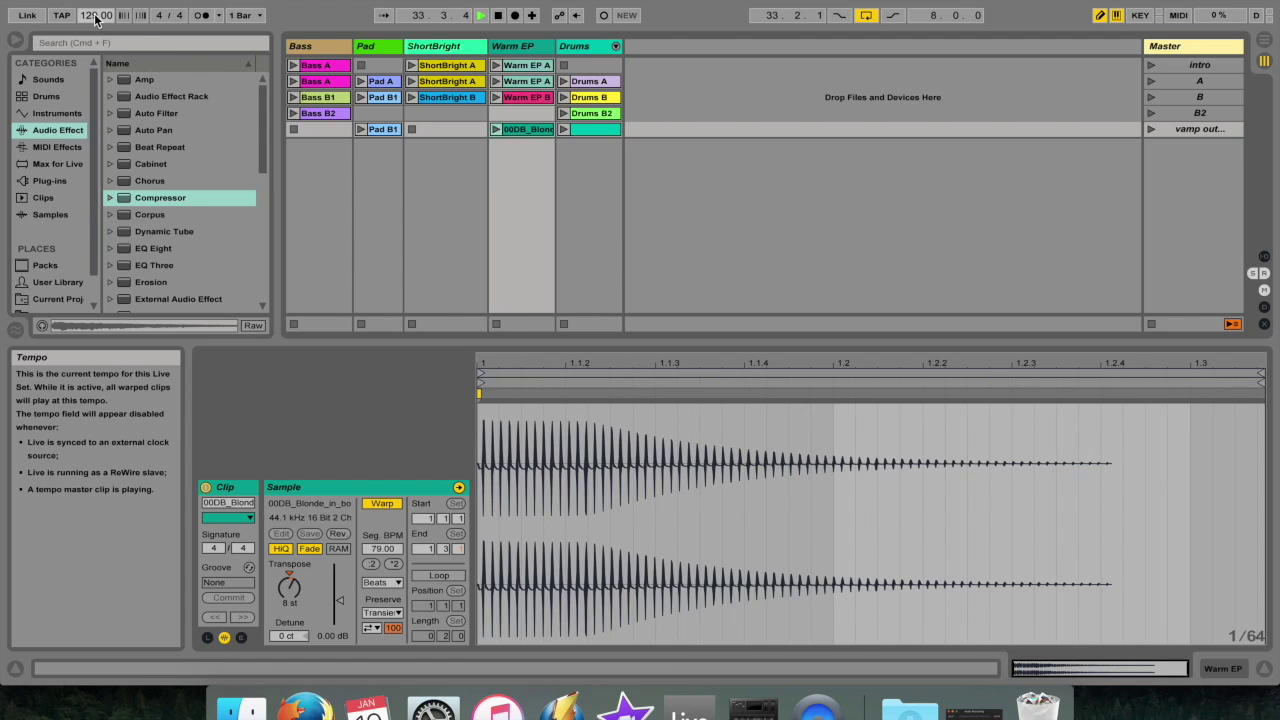
click(97, 16)
text(98)
key(Return)
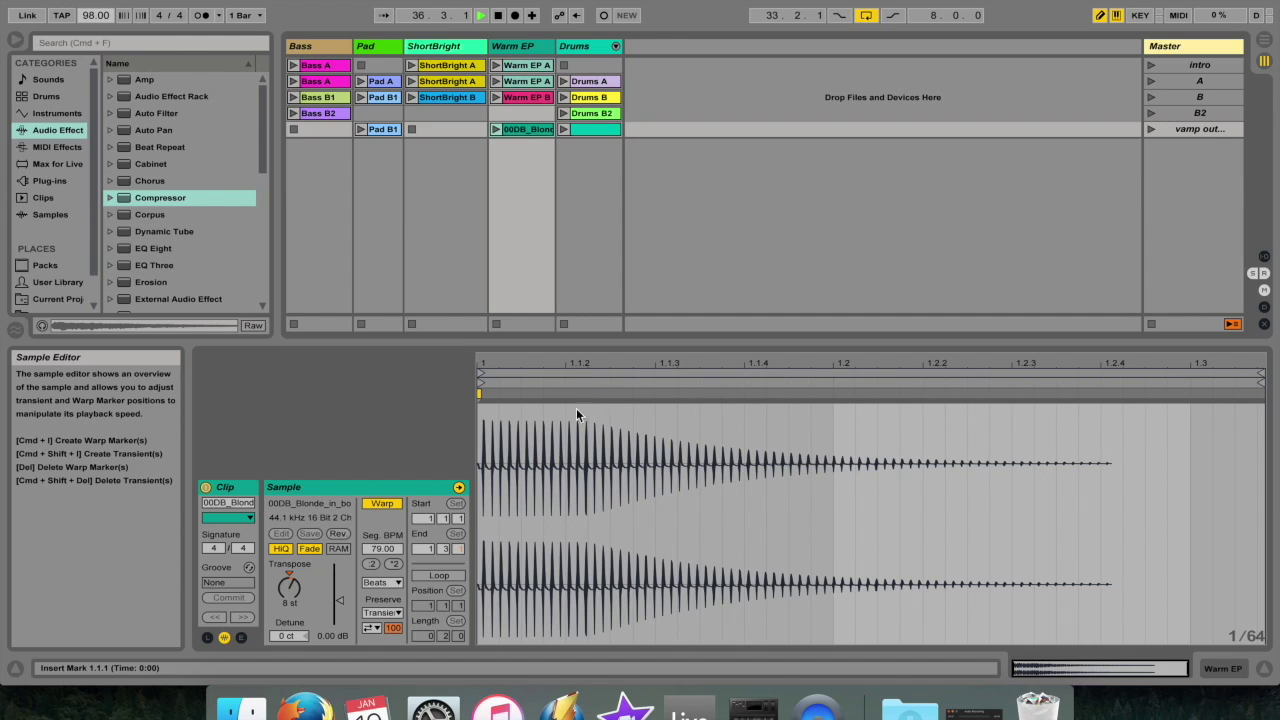
Enter 98 as the sample's Seg. BPM, double it with ×2, and choose Texture warp mode.
click(380, 549)
text(98)
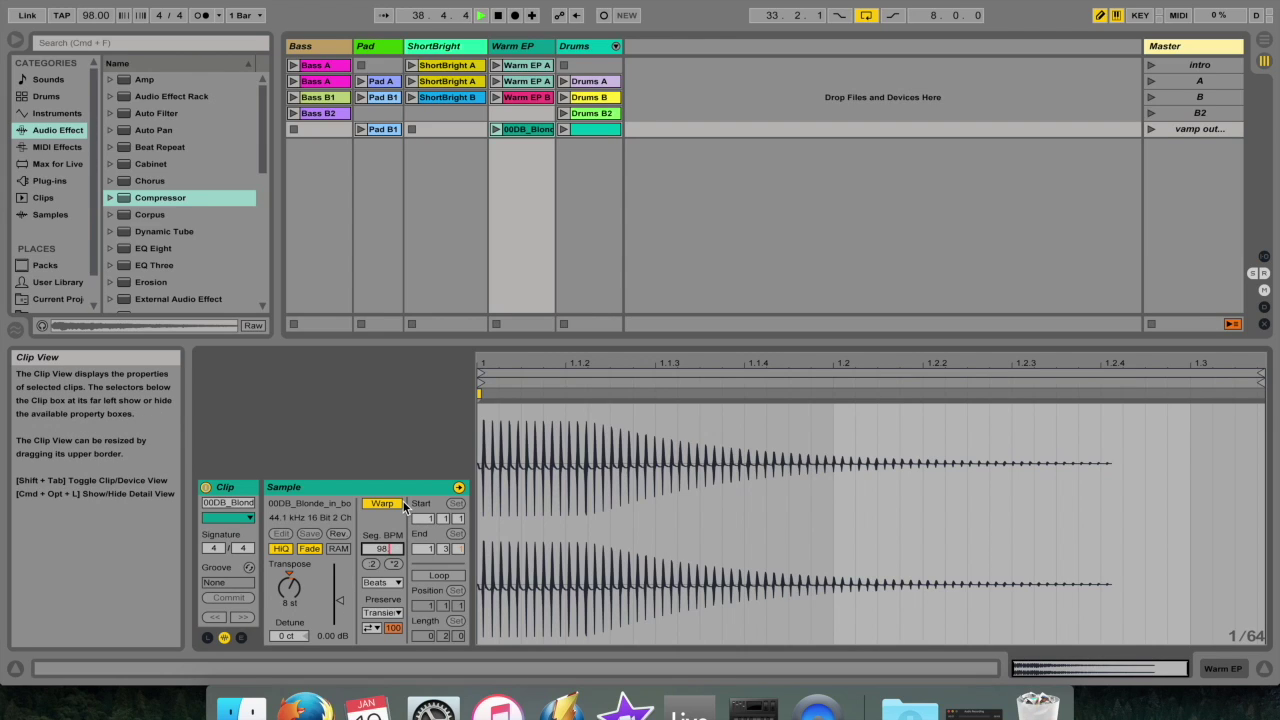
key(Return)
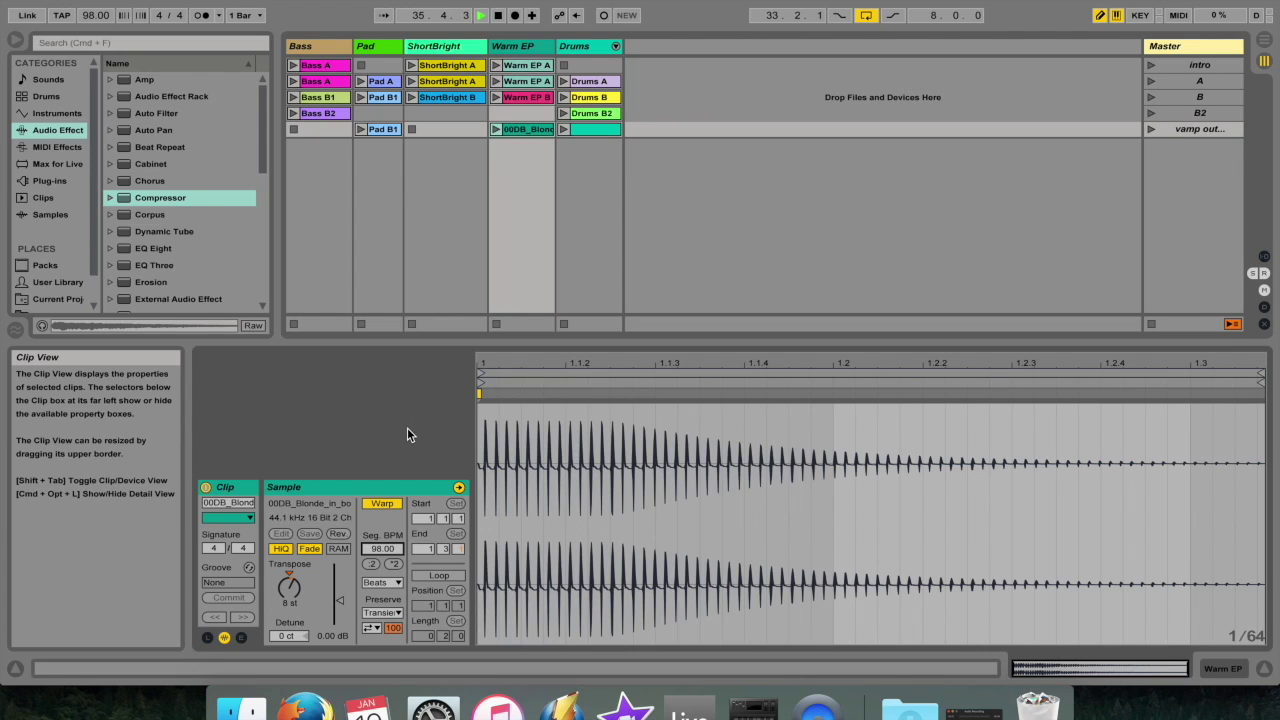
click(394, 564)
click(394, 564)
click(394, 564)
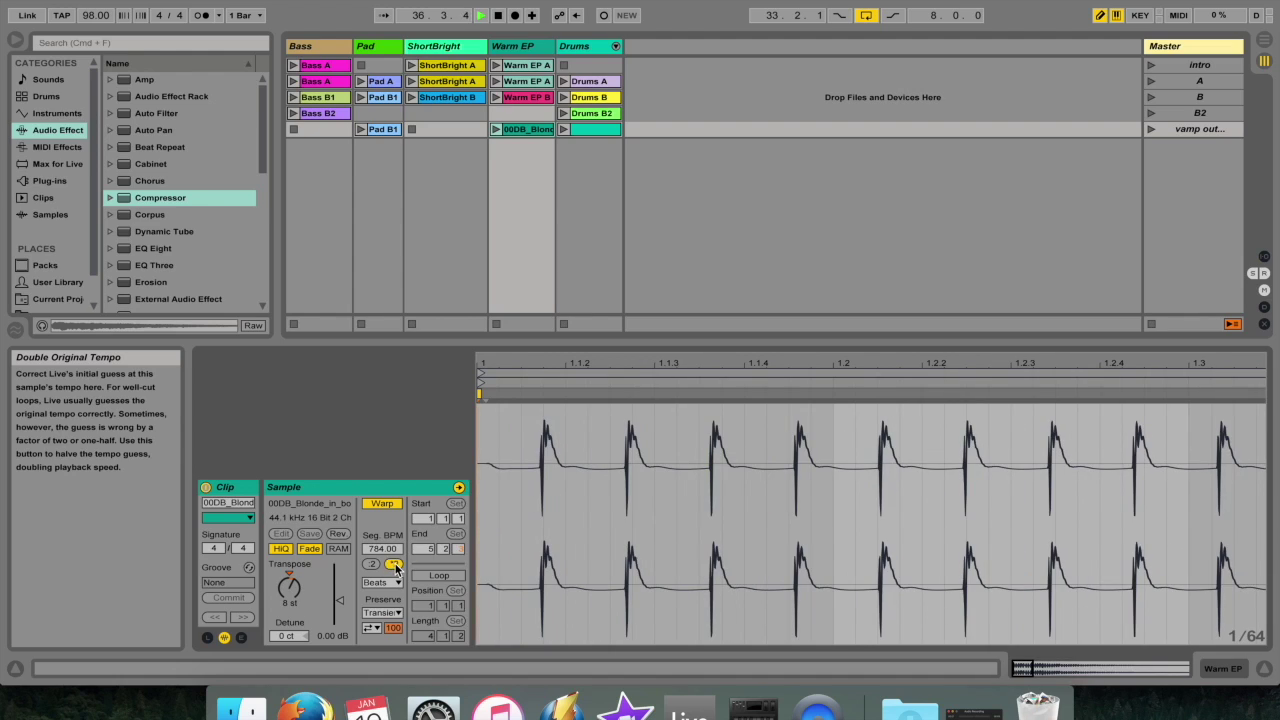
click(386, 582)
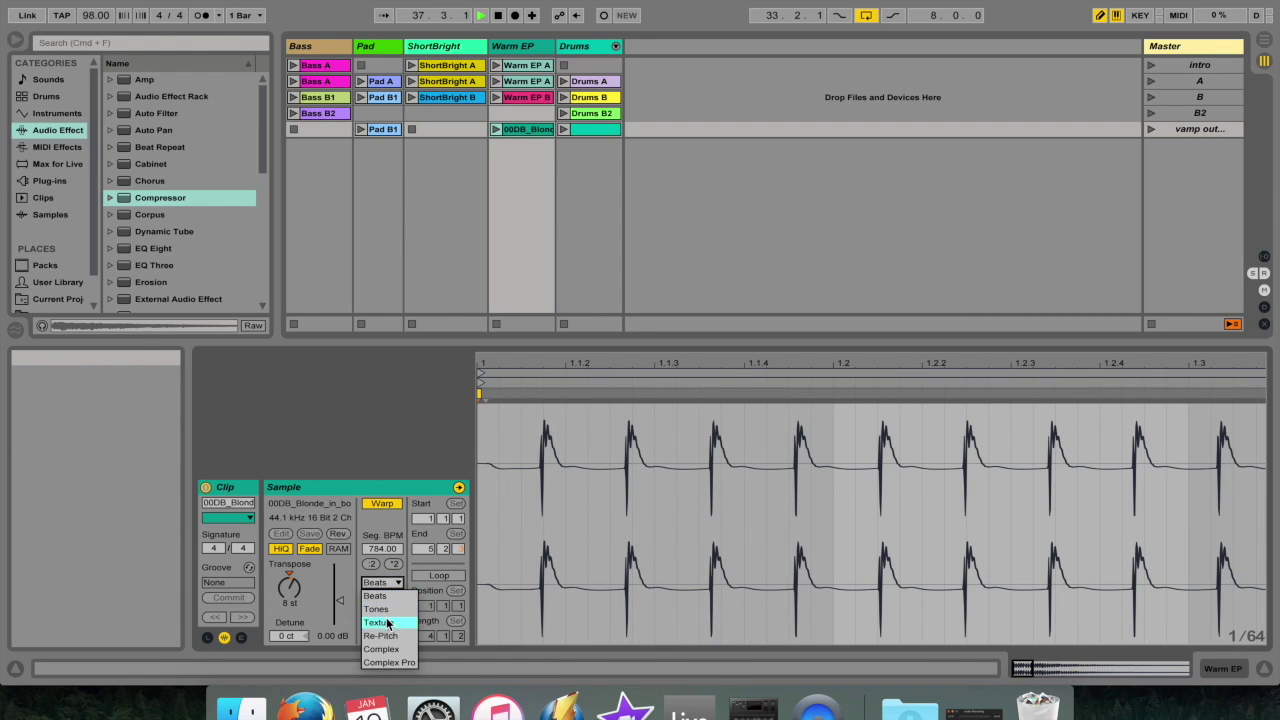
click(388, 624)
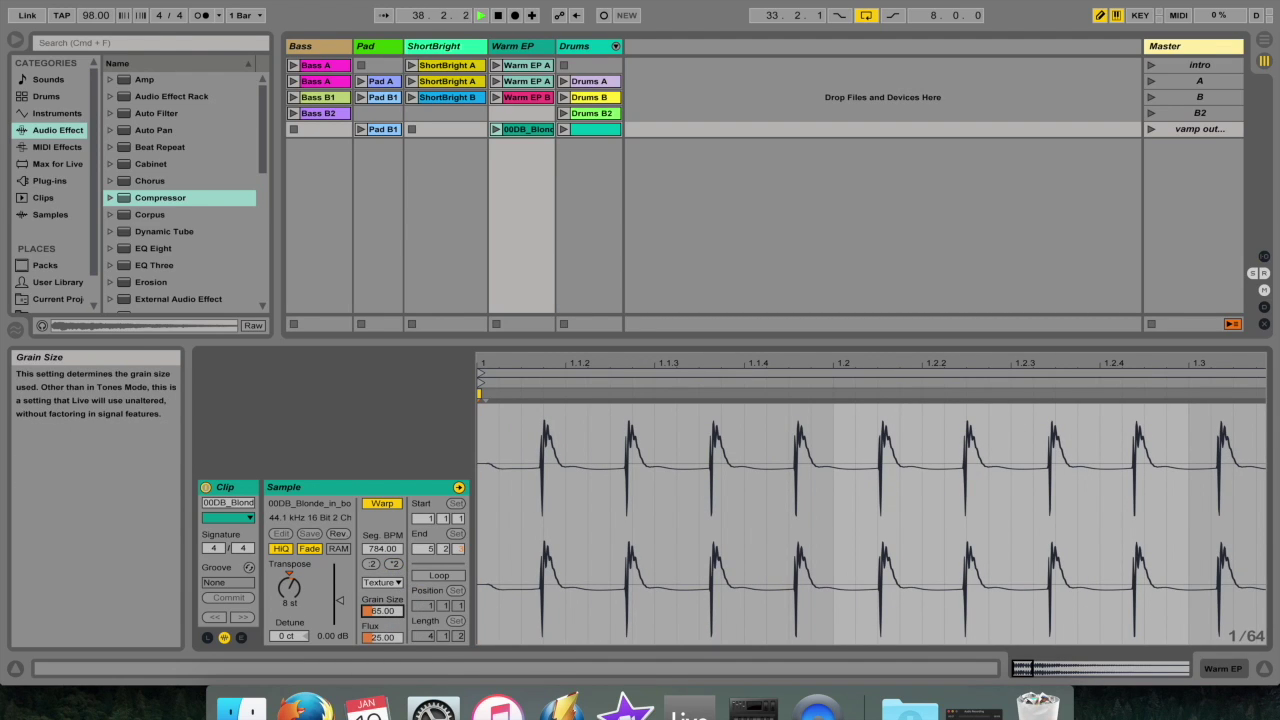
click(588, 81)
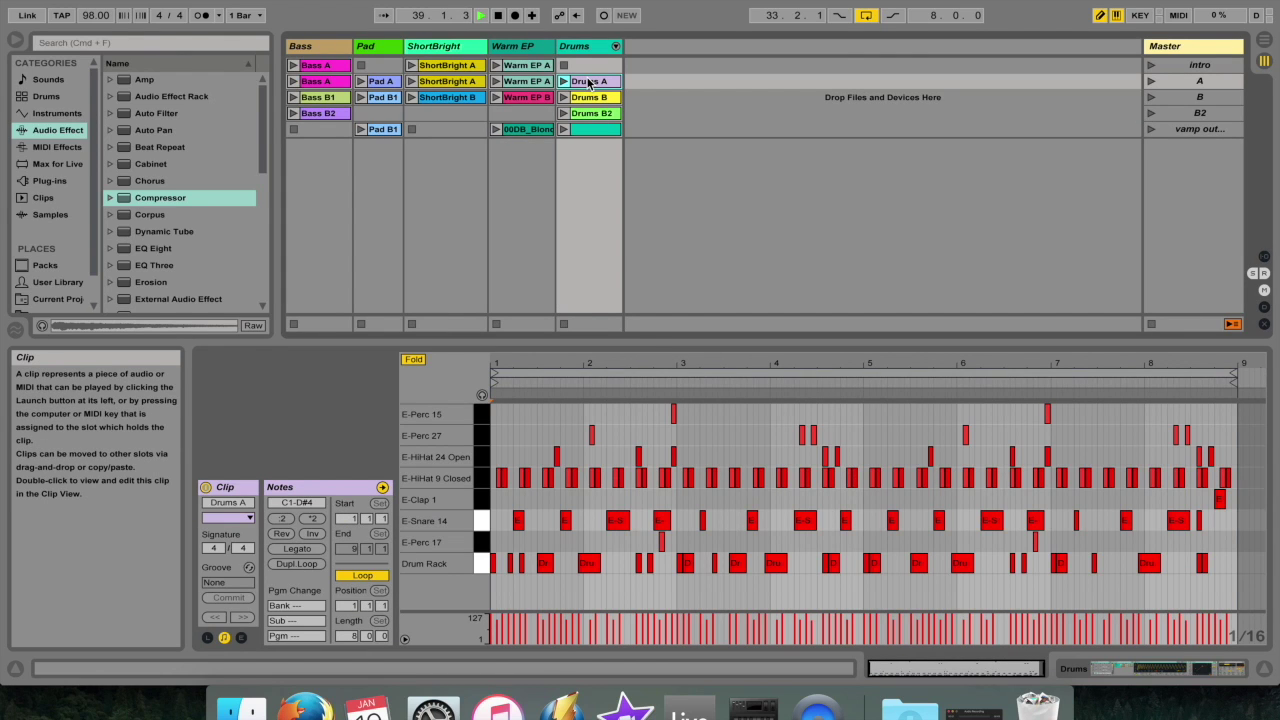
Pick Drums B2.mid on the desktop and show the Drums track's Composite Kit devices.
click(239, 46)
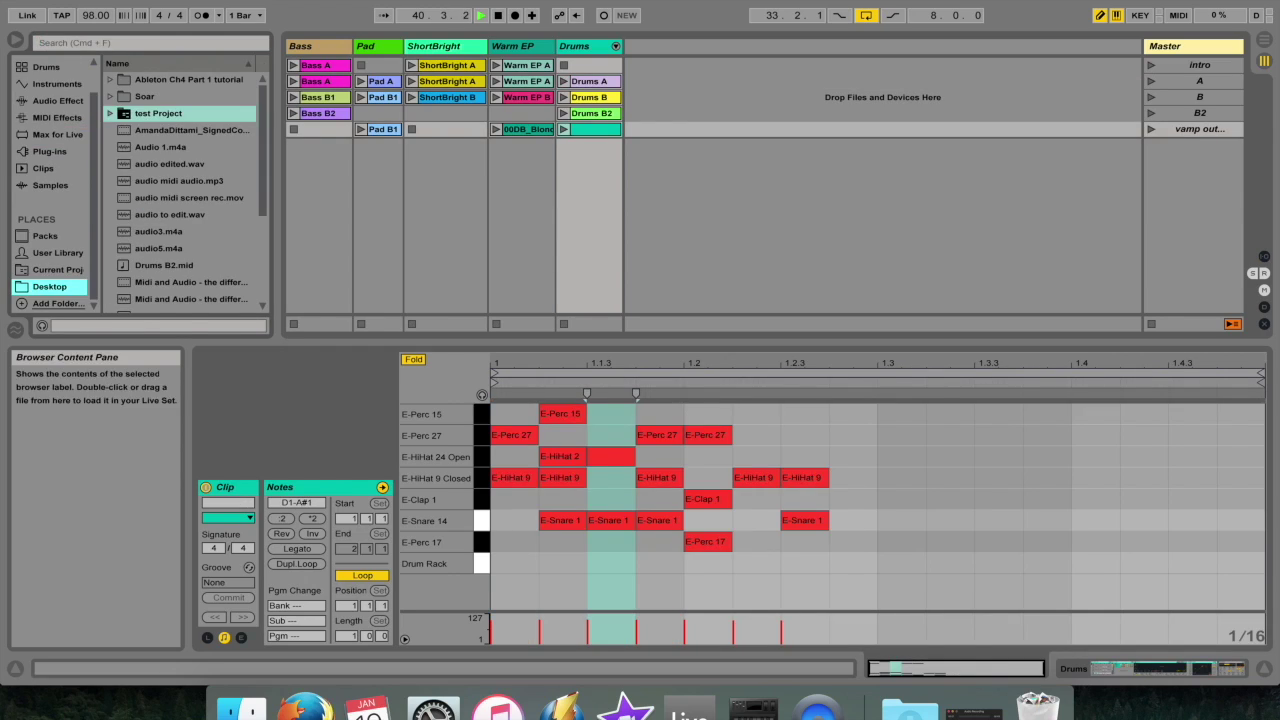
click(165, 265)
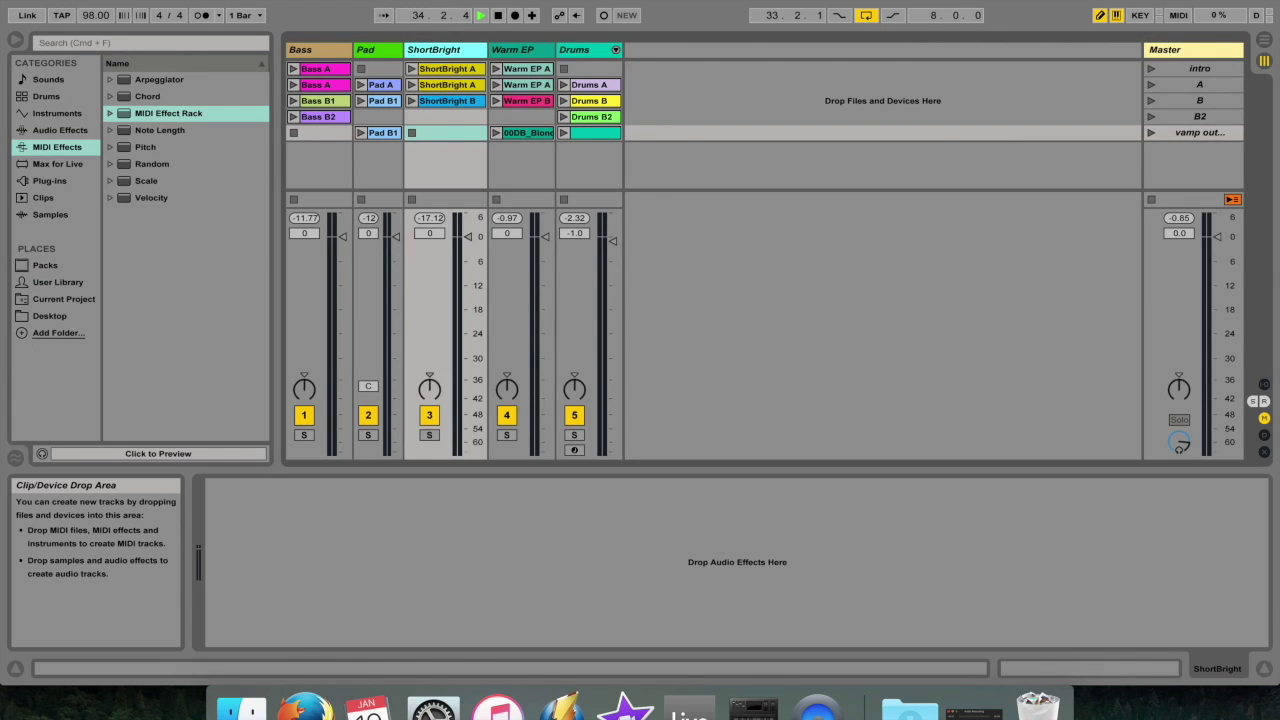
click(575, 49)
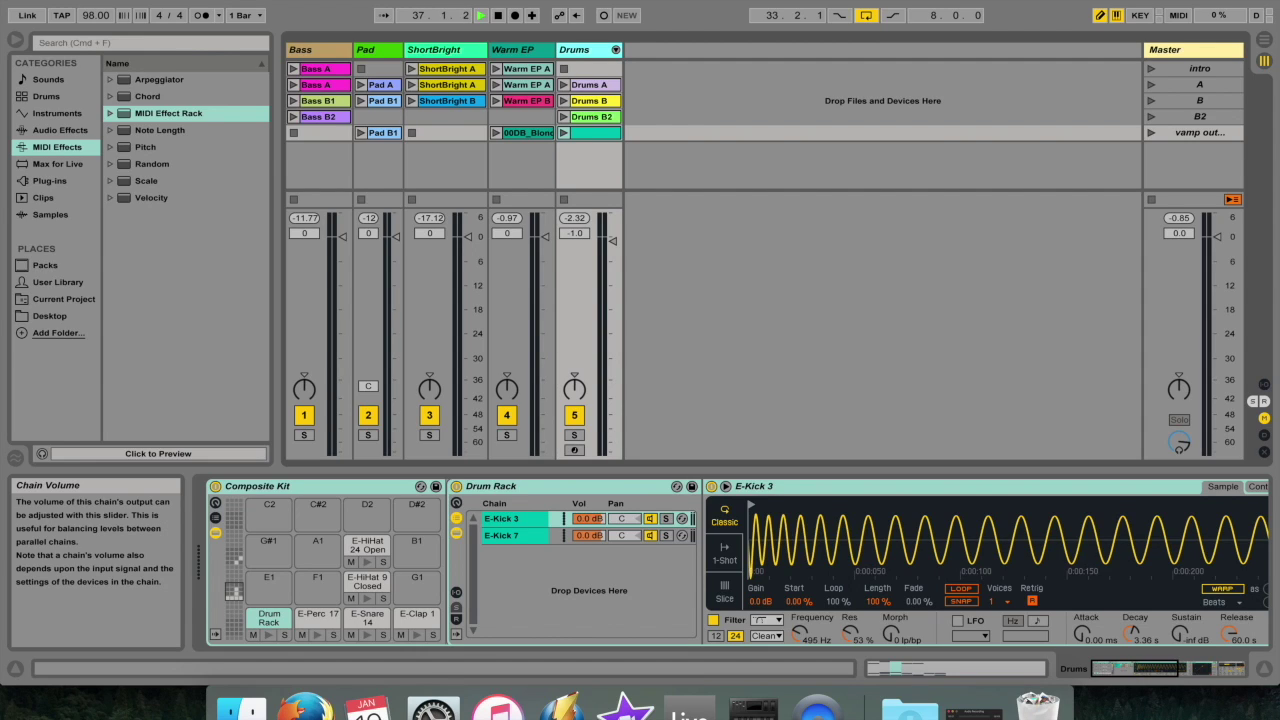
Compare the Warm EP, Drums and ShortBright device chains, then check Arpeggiator and the empty Plug-ins list.
click(515, 49)
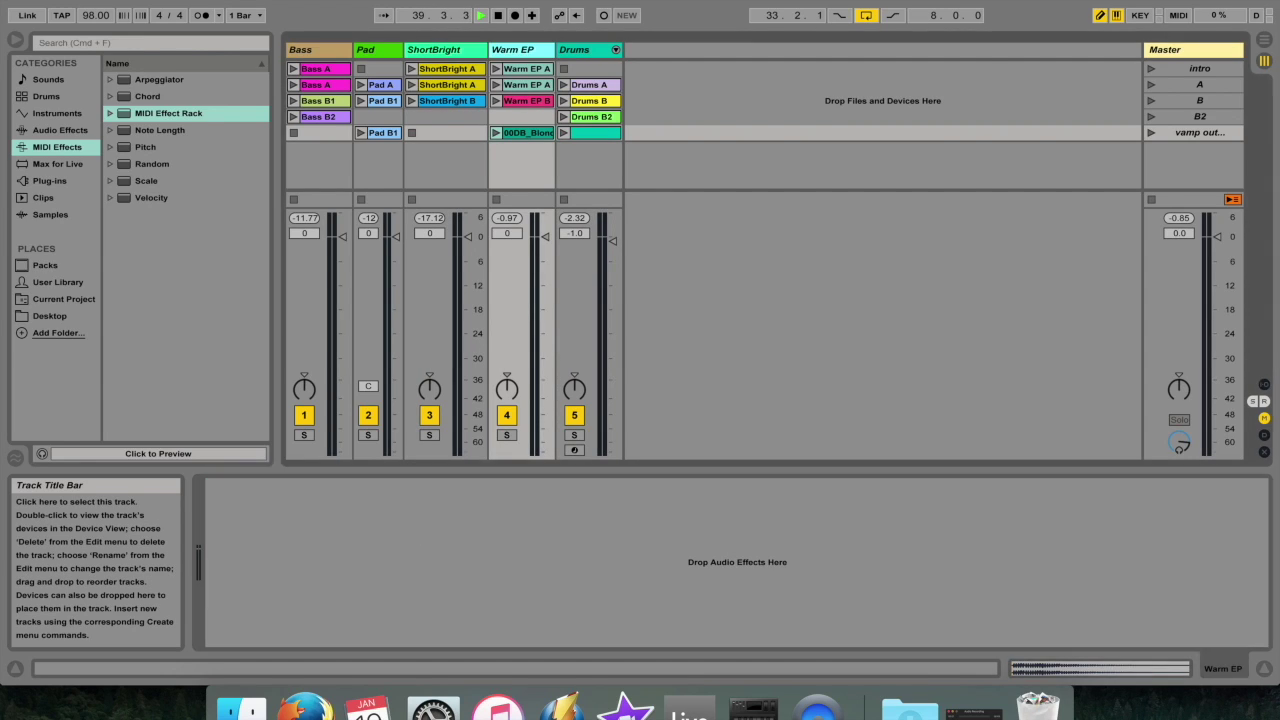
click(589, 49)
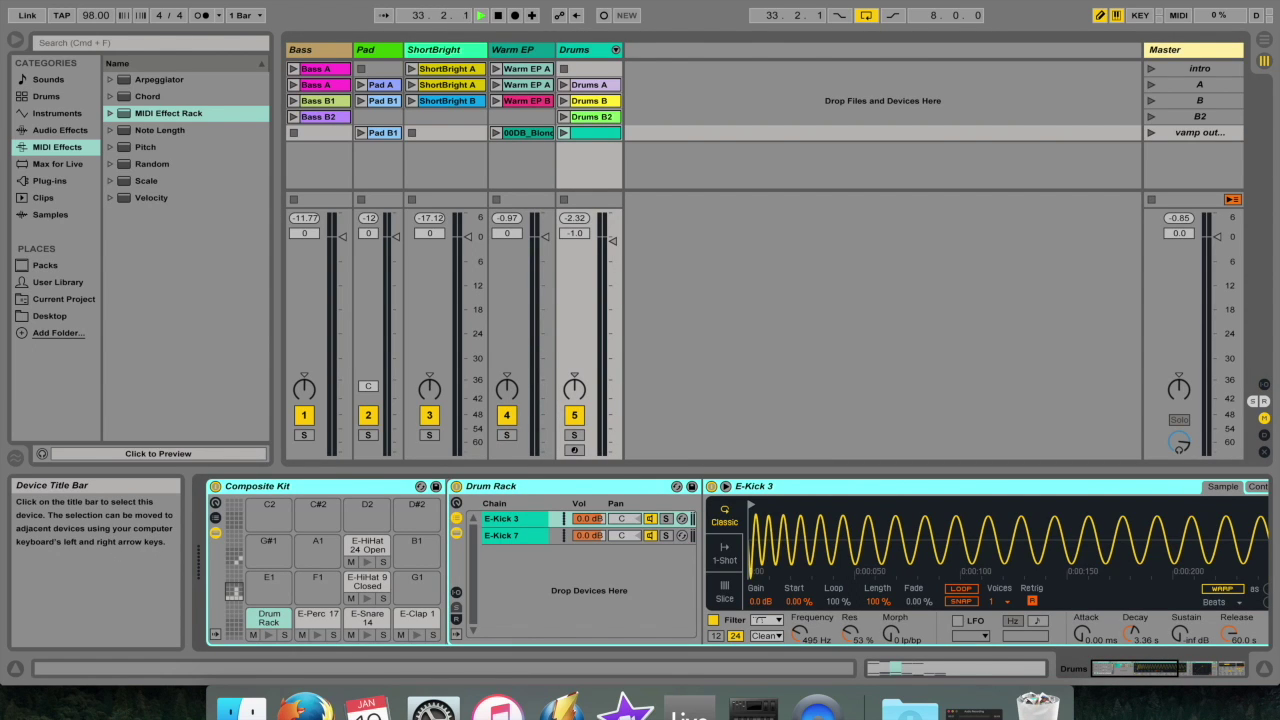
click(440, 49)
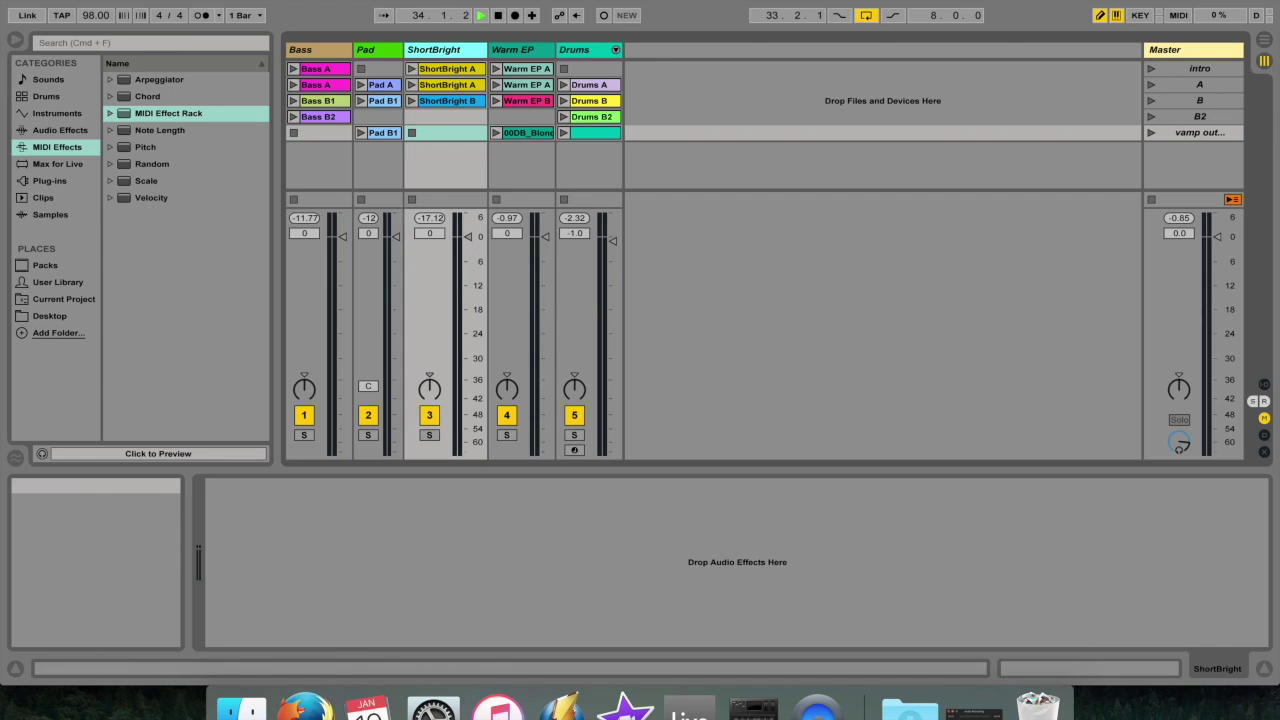
click(589, 49)
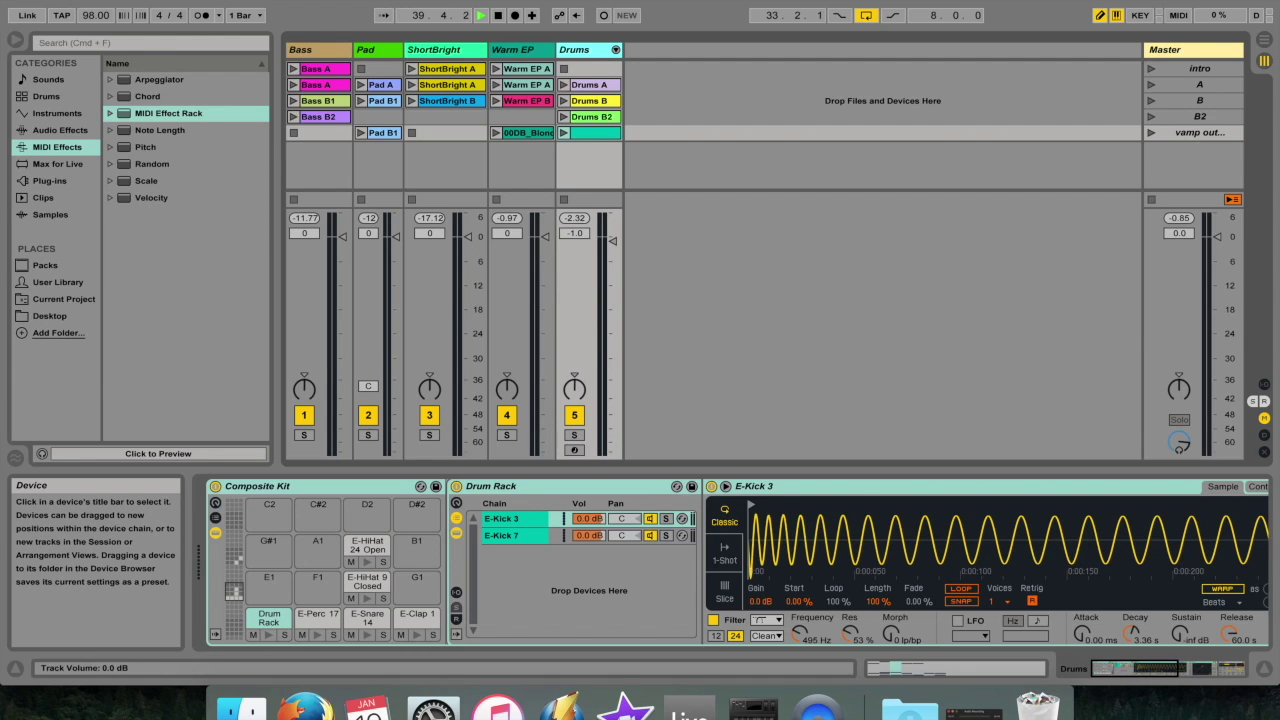
click(160, 79)
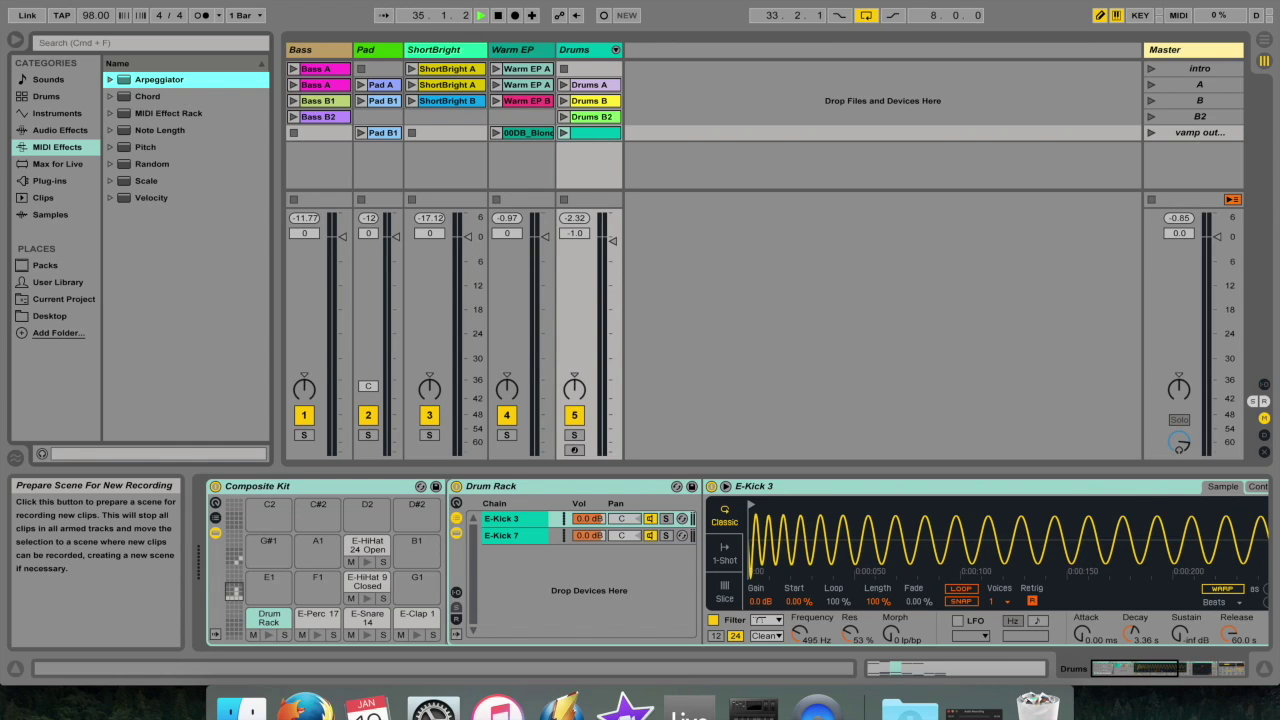
click(50, 180)
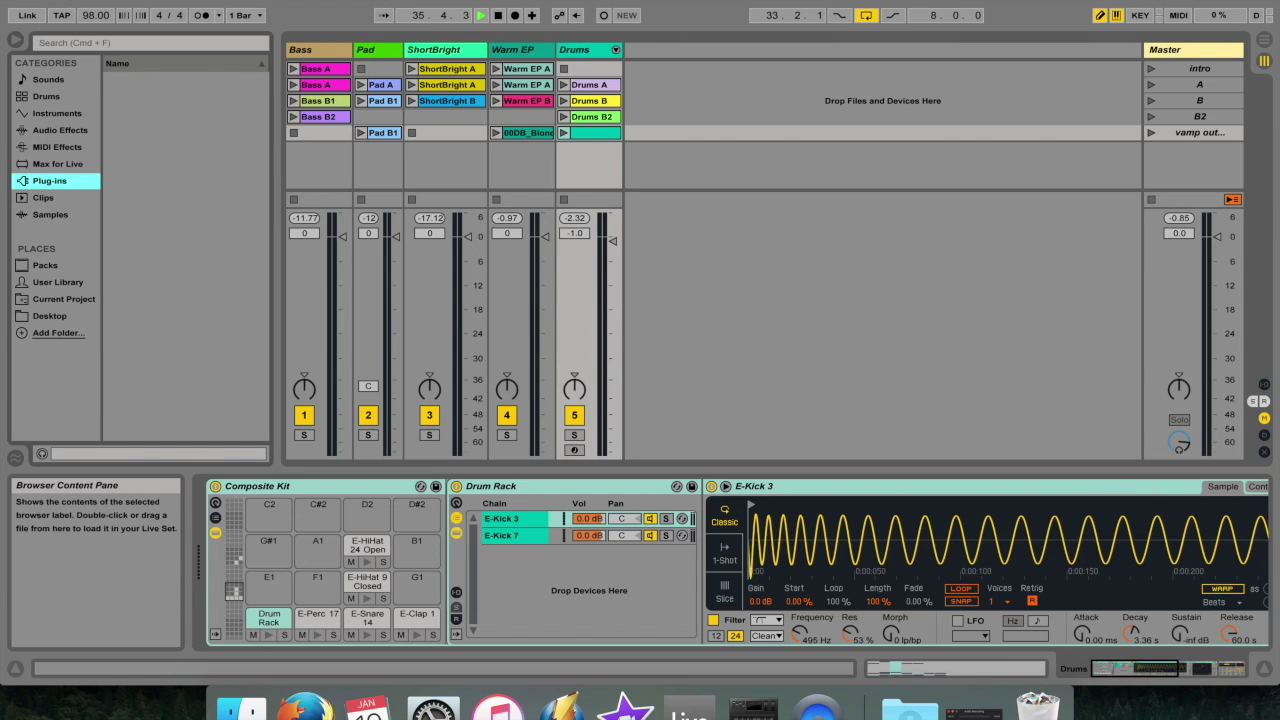
Review the Audio and File/Folder pages of Live's Preferences, then close the window.
click(95, 0)
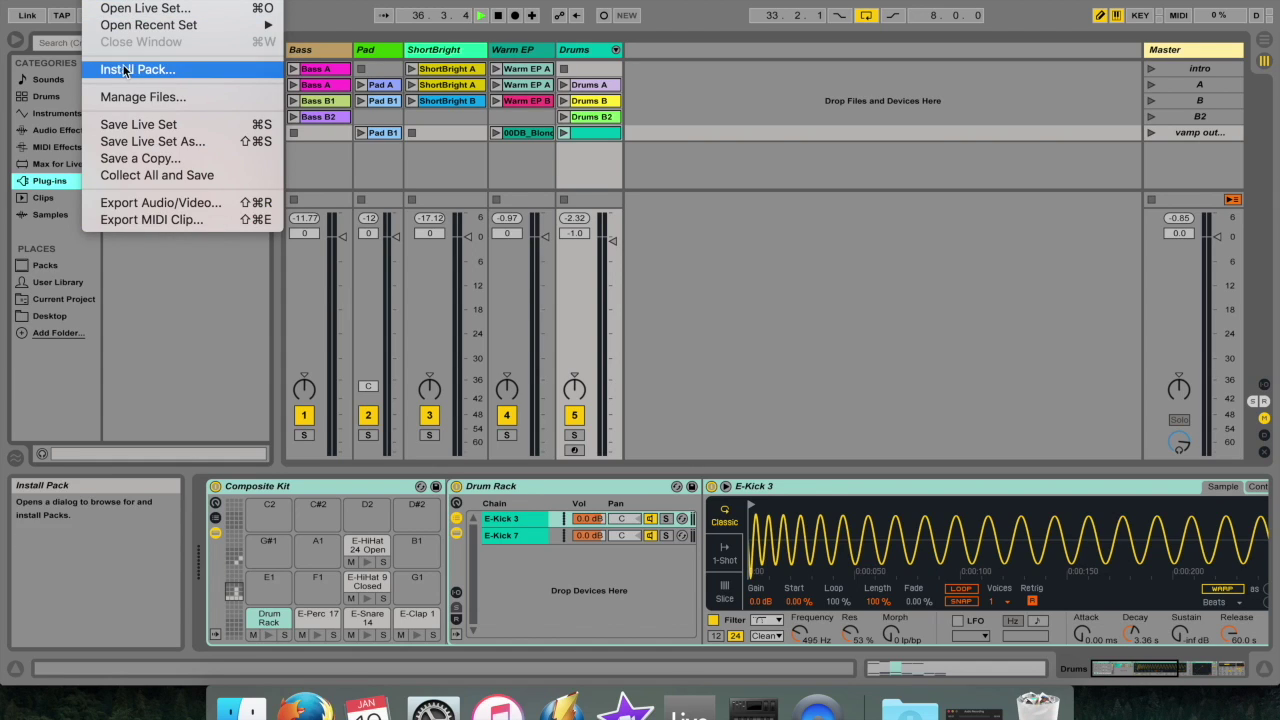
mouse_move(58, 0)
click(95, 18)
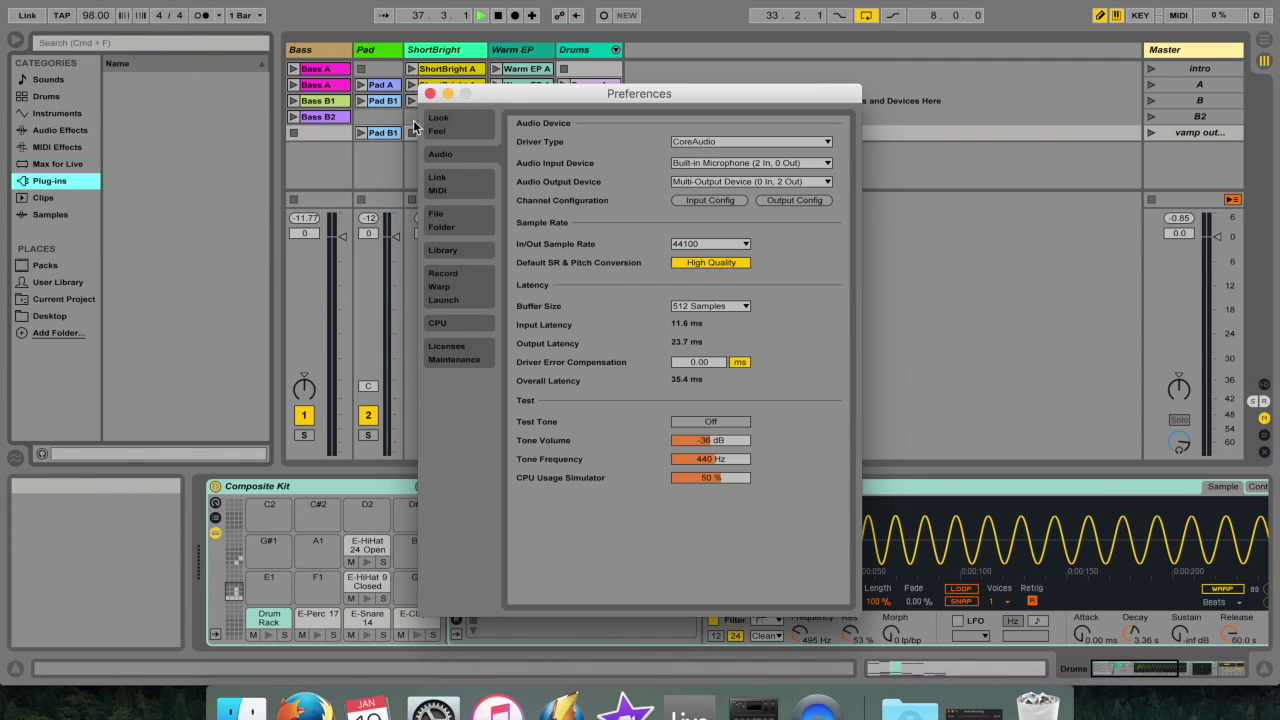
click(449, 218)
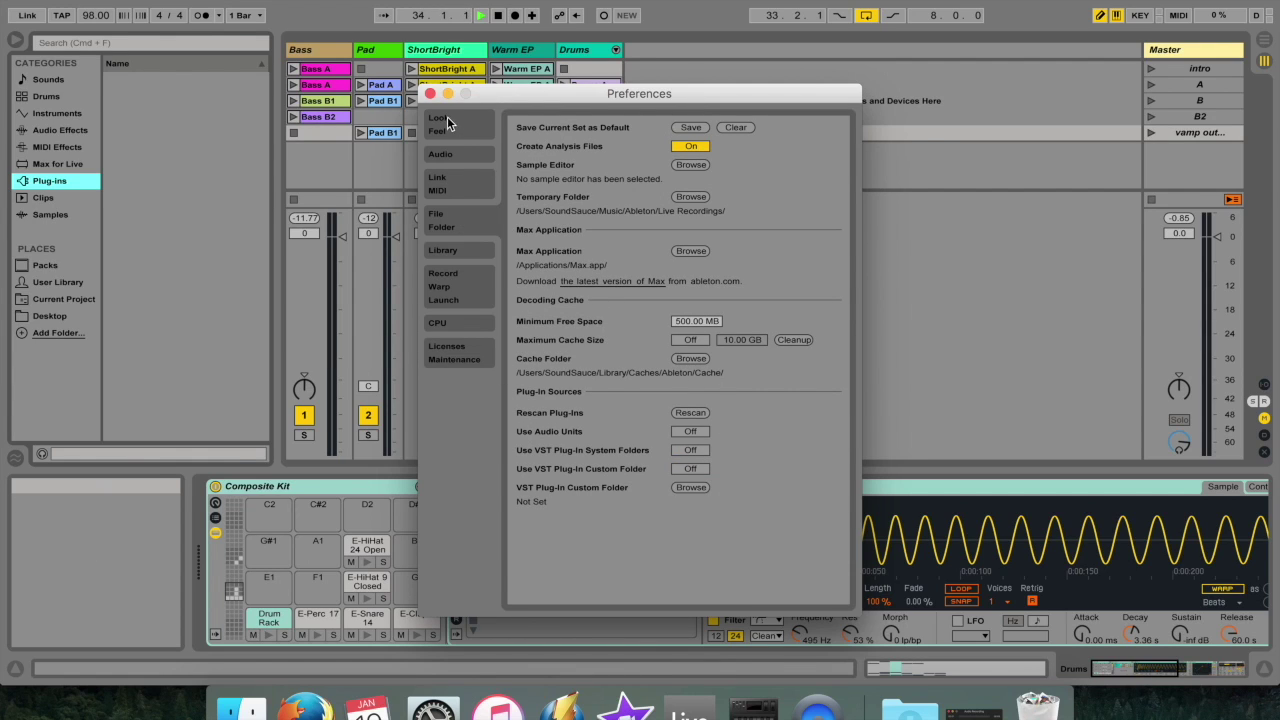
click(430, 93)
Add the Beat Repeat audio effect to the Warm EP track.
click(62, 131)
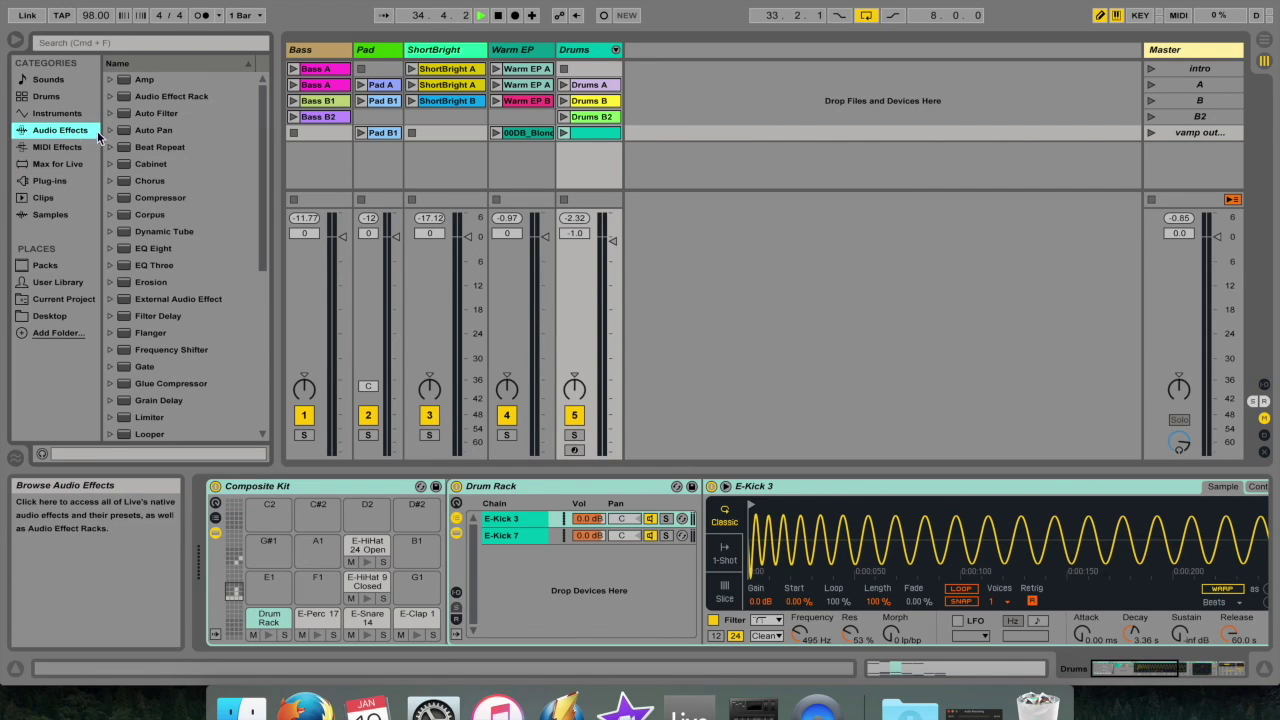
click(162, 147)
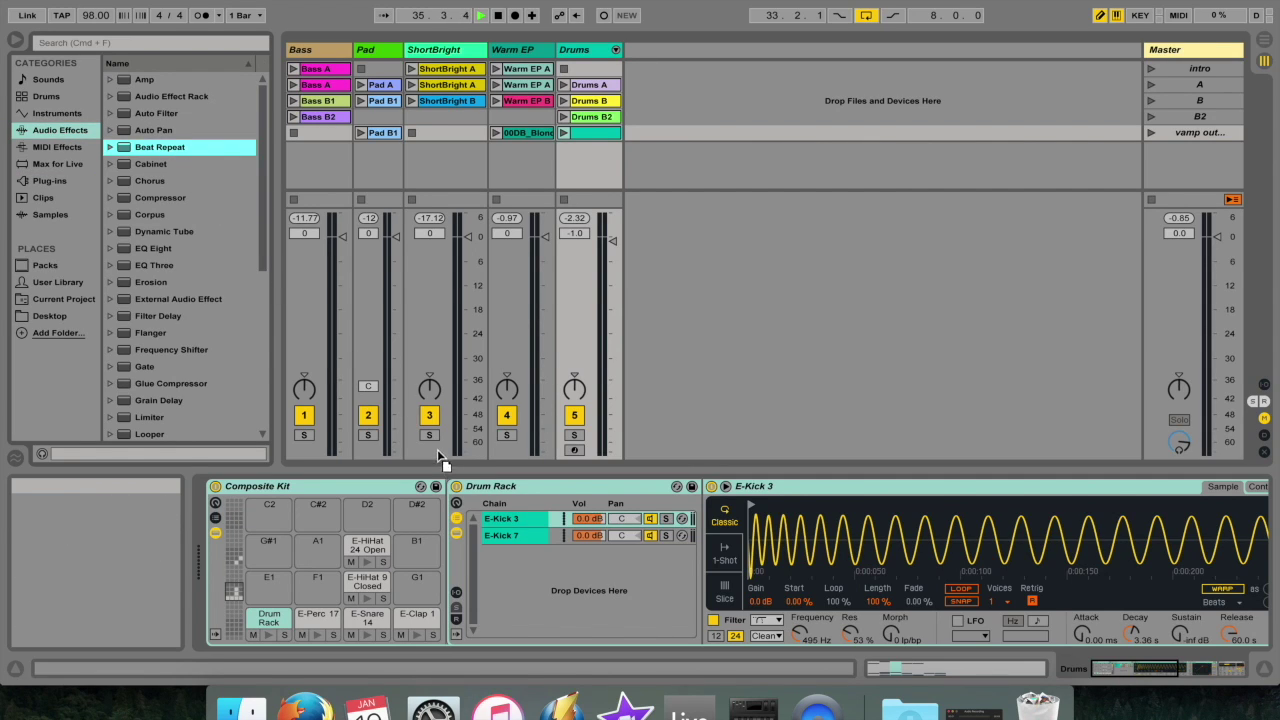
drag(501, 158, 505, 160)
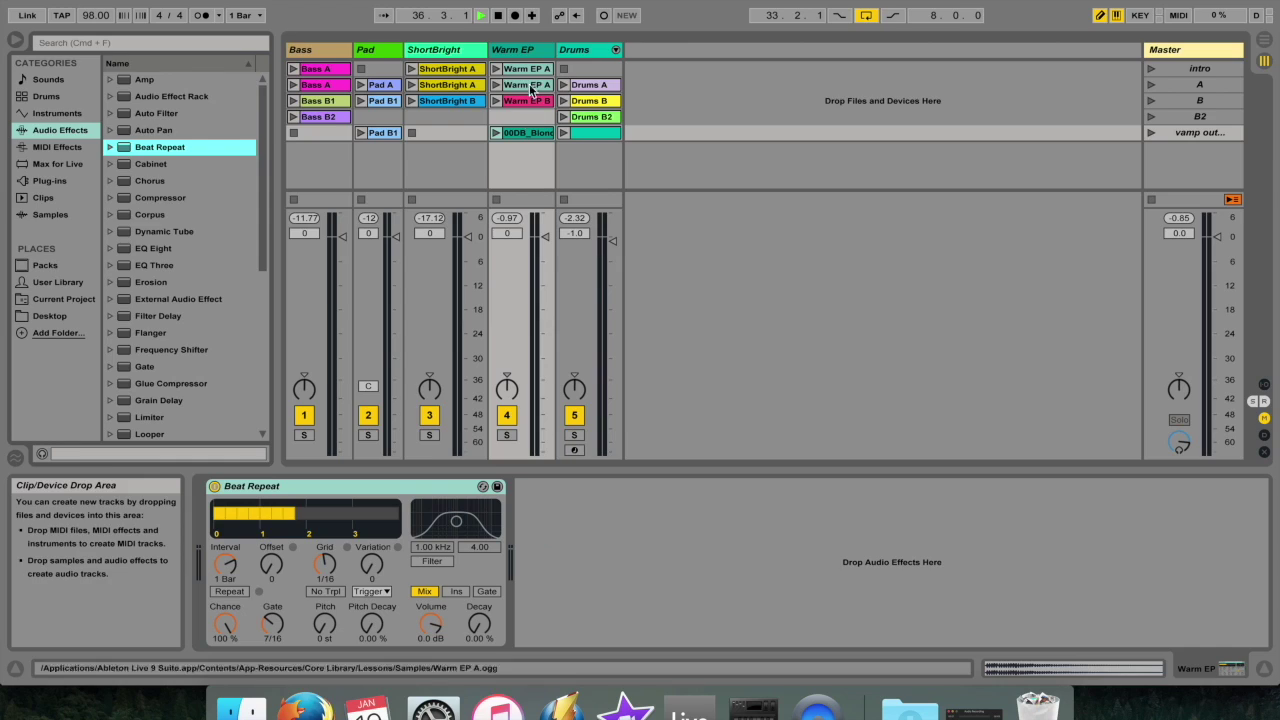
click(519, 53)
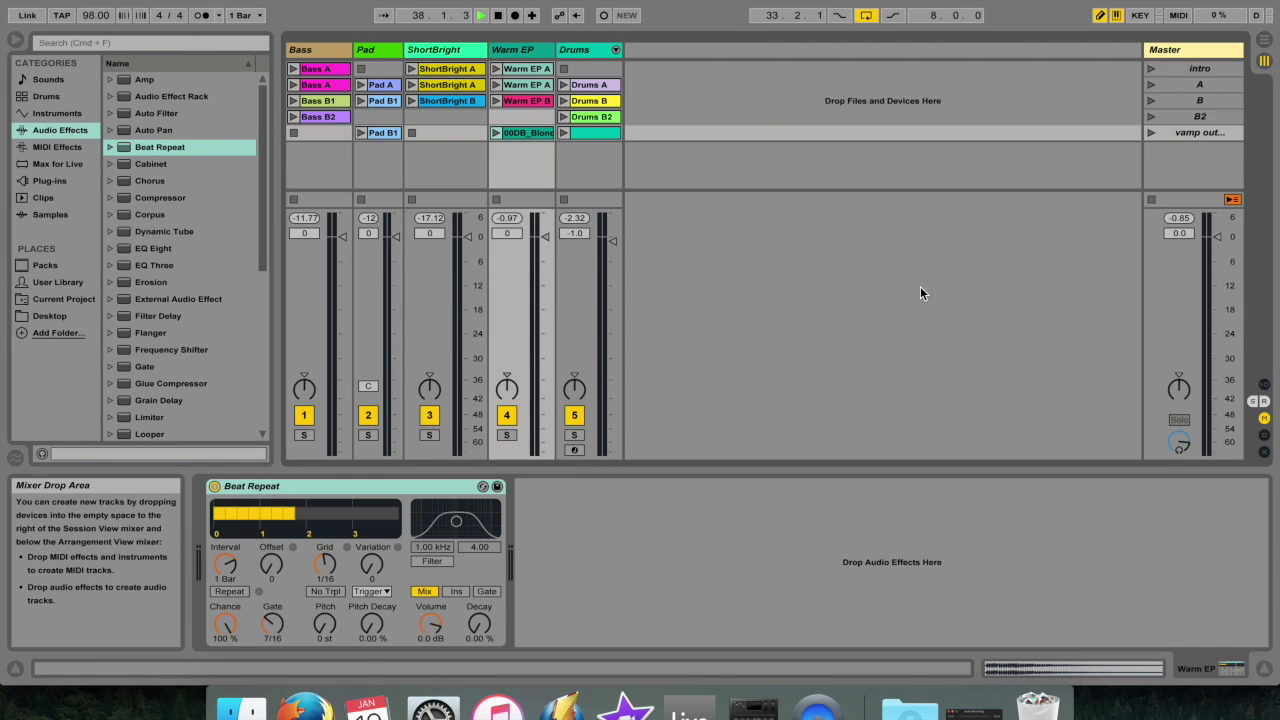
Add the Acoustic compressor preset after Beat Repeat on Warm EP.
click(112, 198)
drag(170, 214, 640, 580)
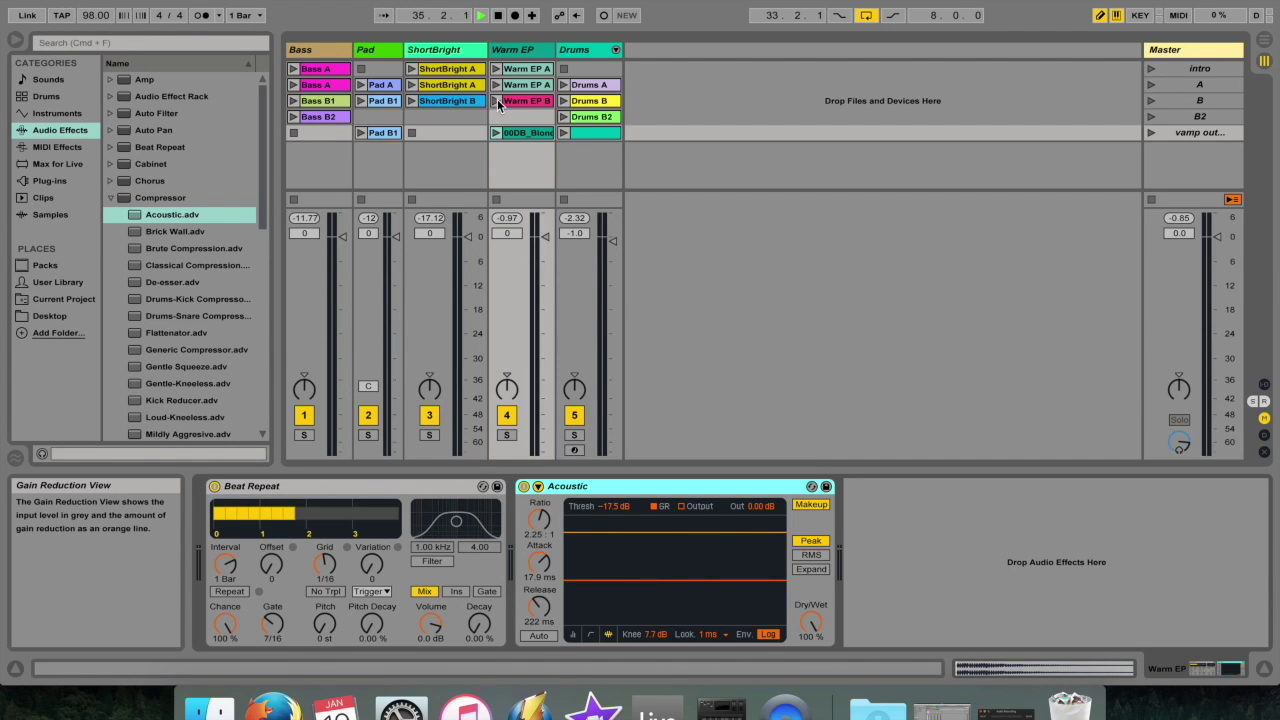
click(446, 49)
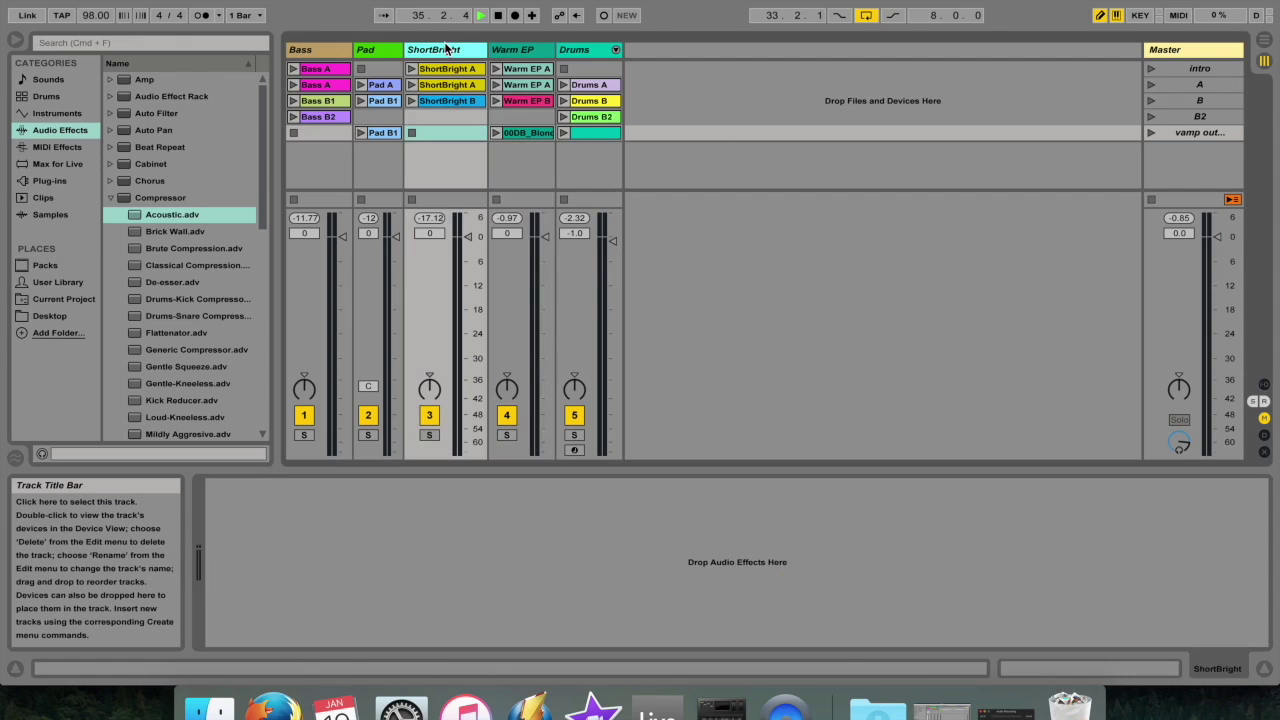
click(504, 51)
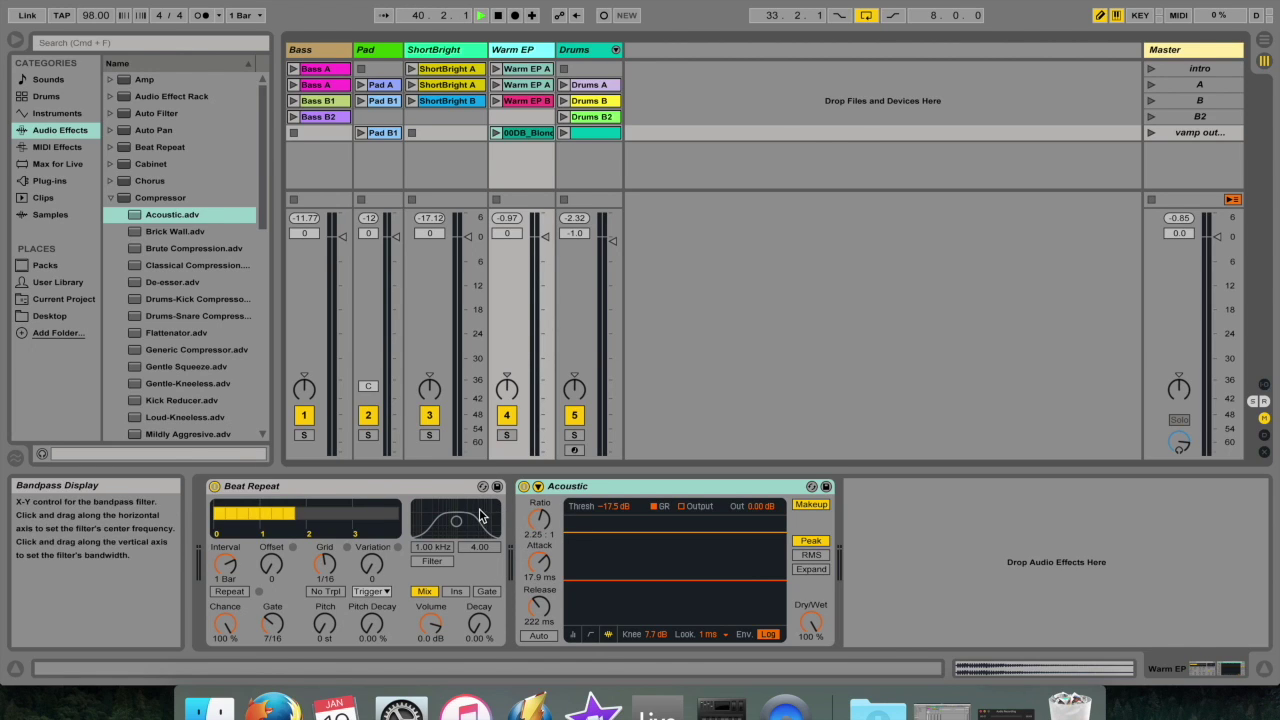
click(115, 0)
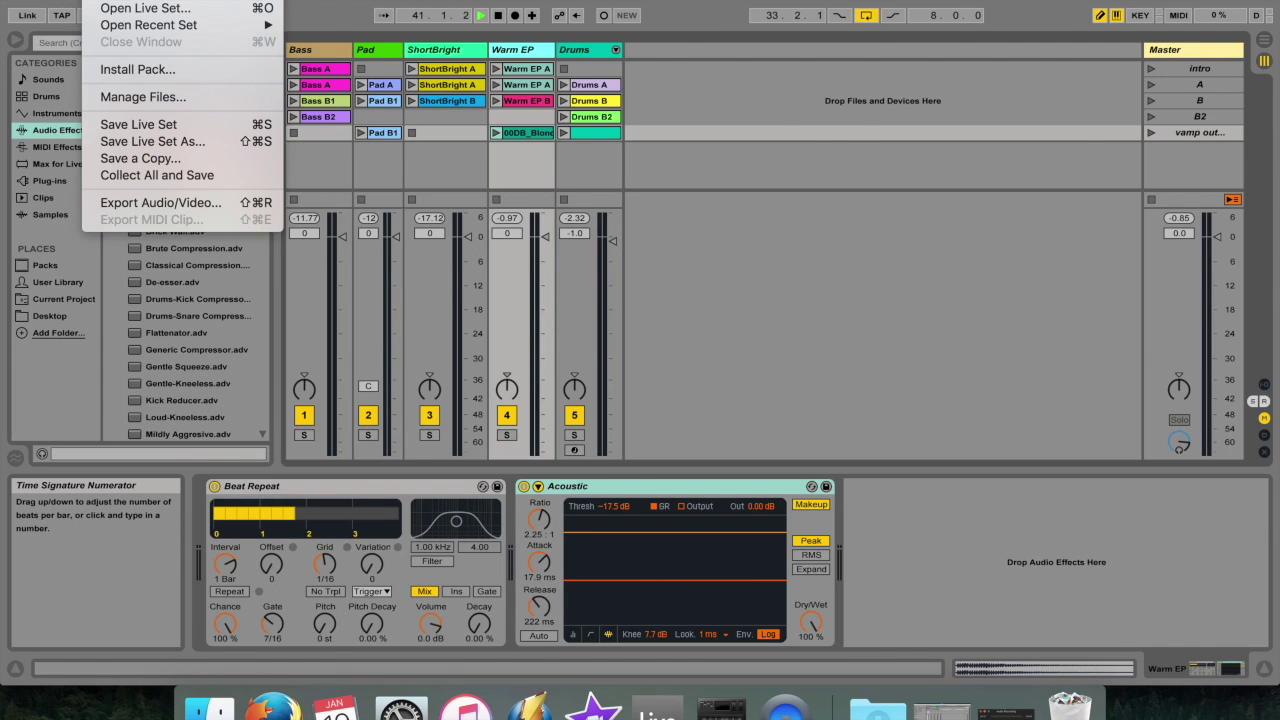
mouse_move(62, 0)
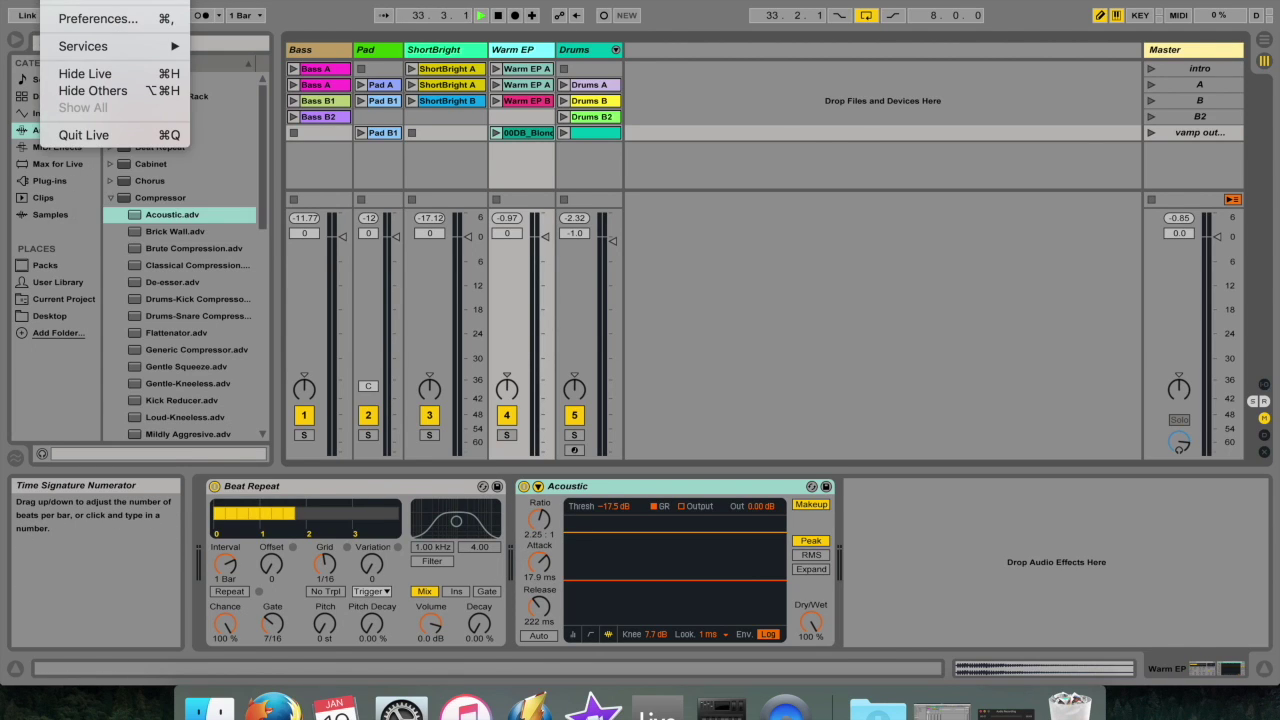
click(72, 18)
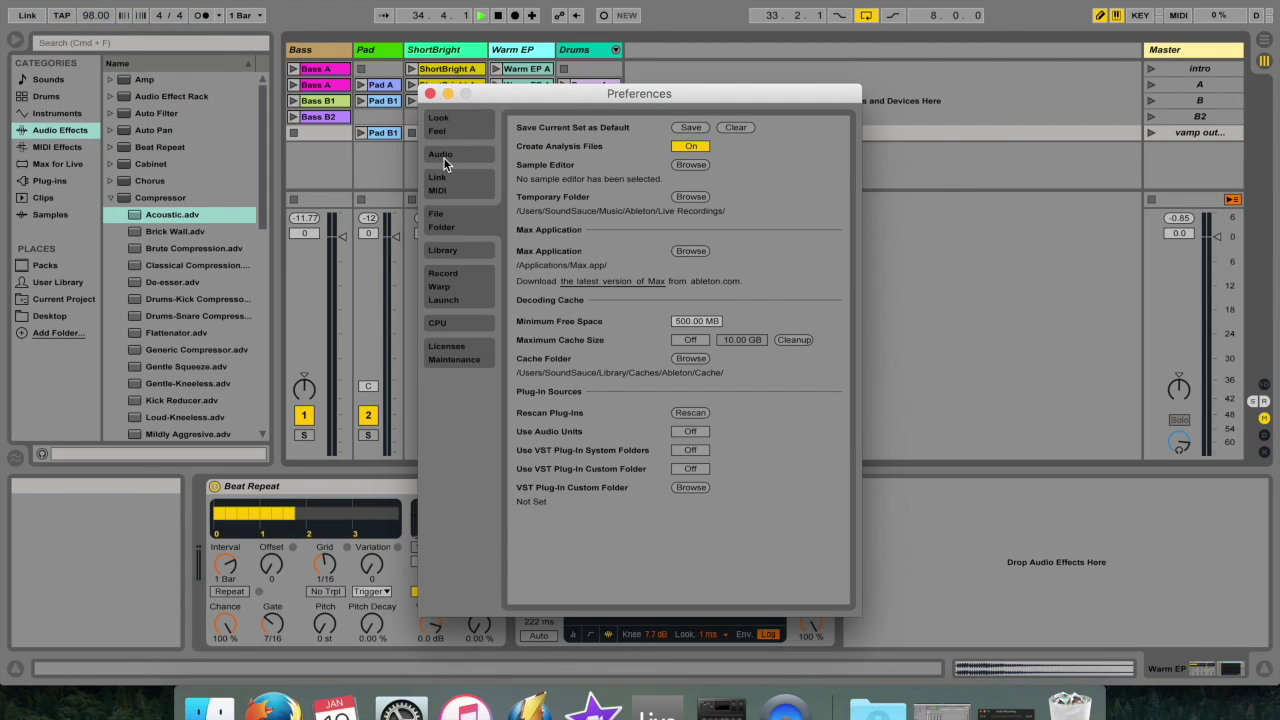
click(443, 156)
click(710, 200)
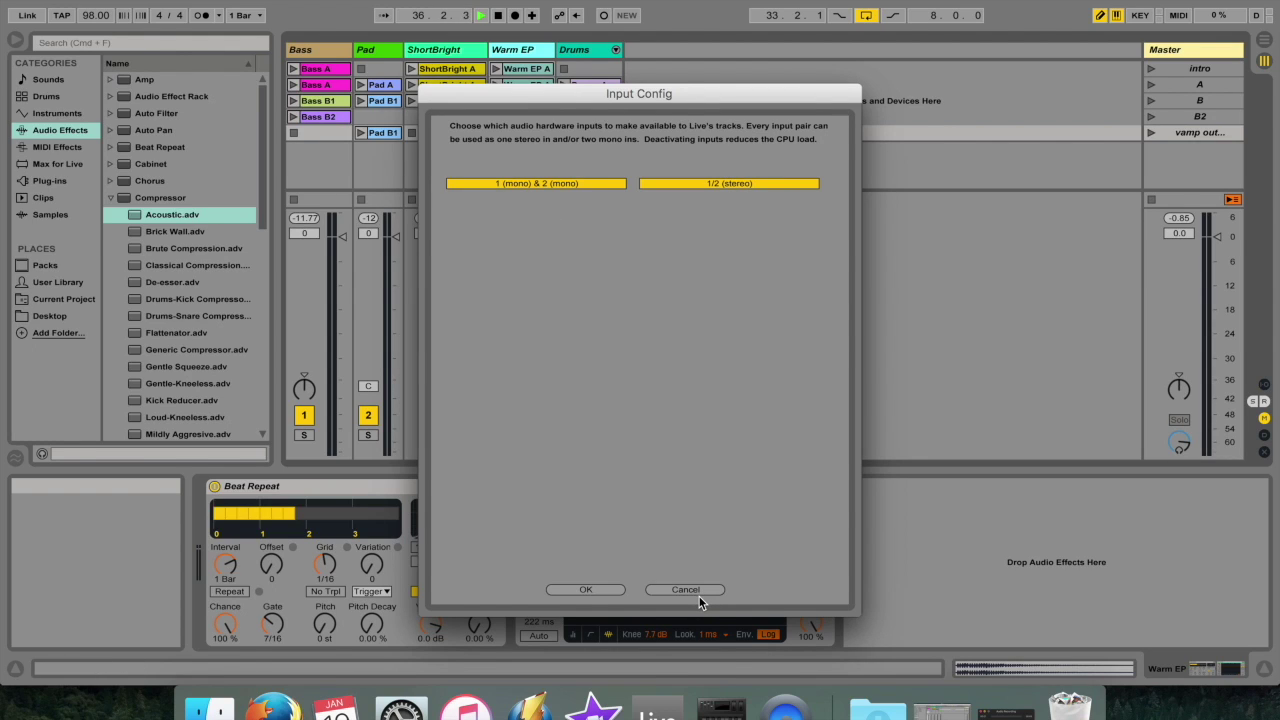
click(699, 594)
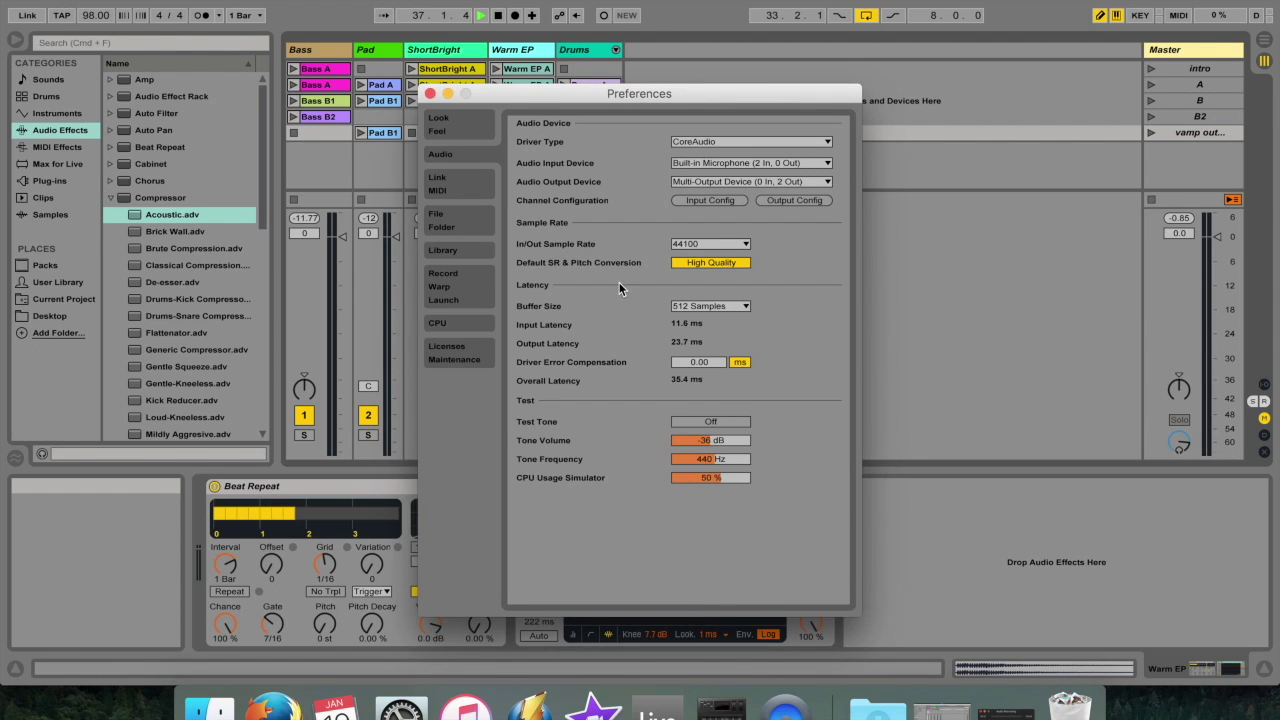
click(430, 94)
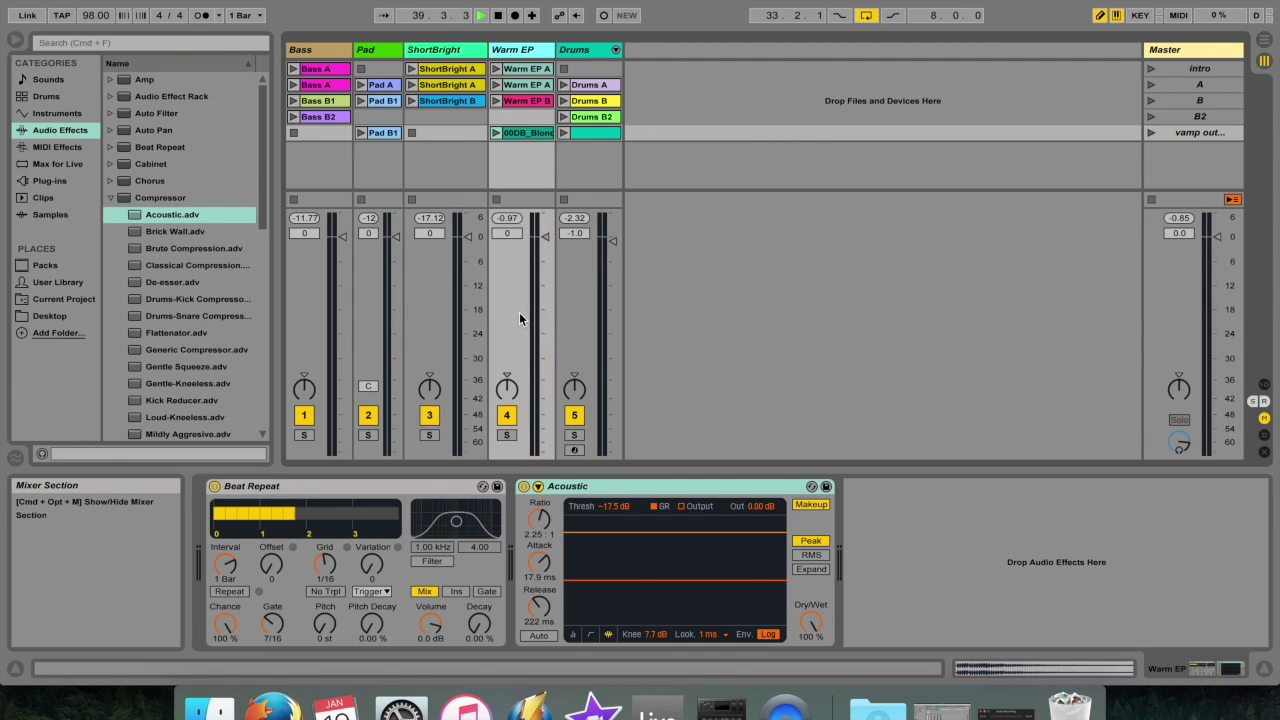
key(Tab)
Stop playback, return to Session View and restart playback.
key(space)
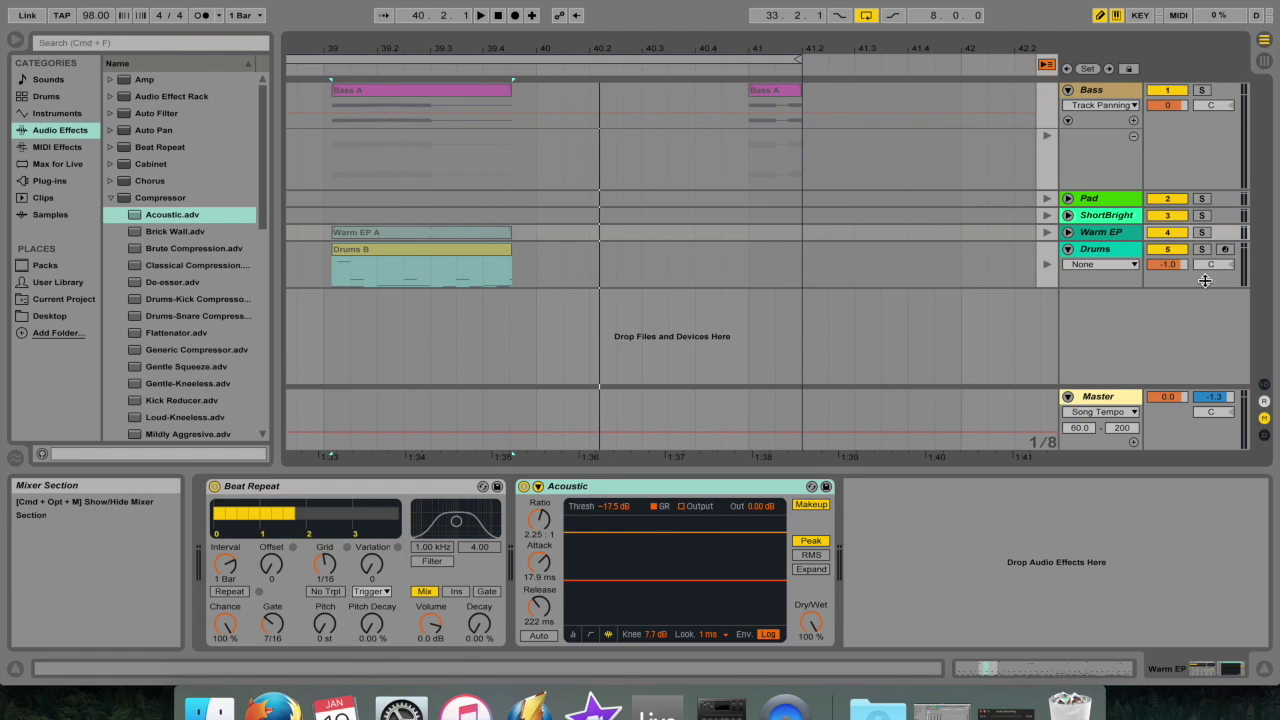
key(Tab)
key(space)
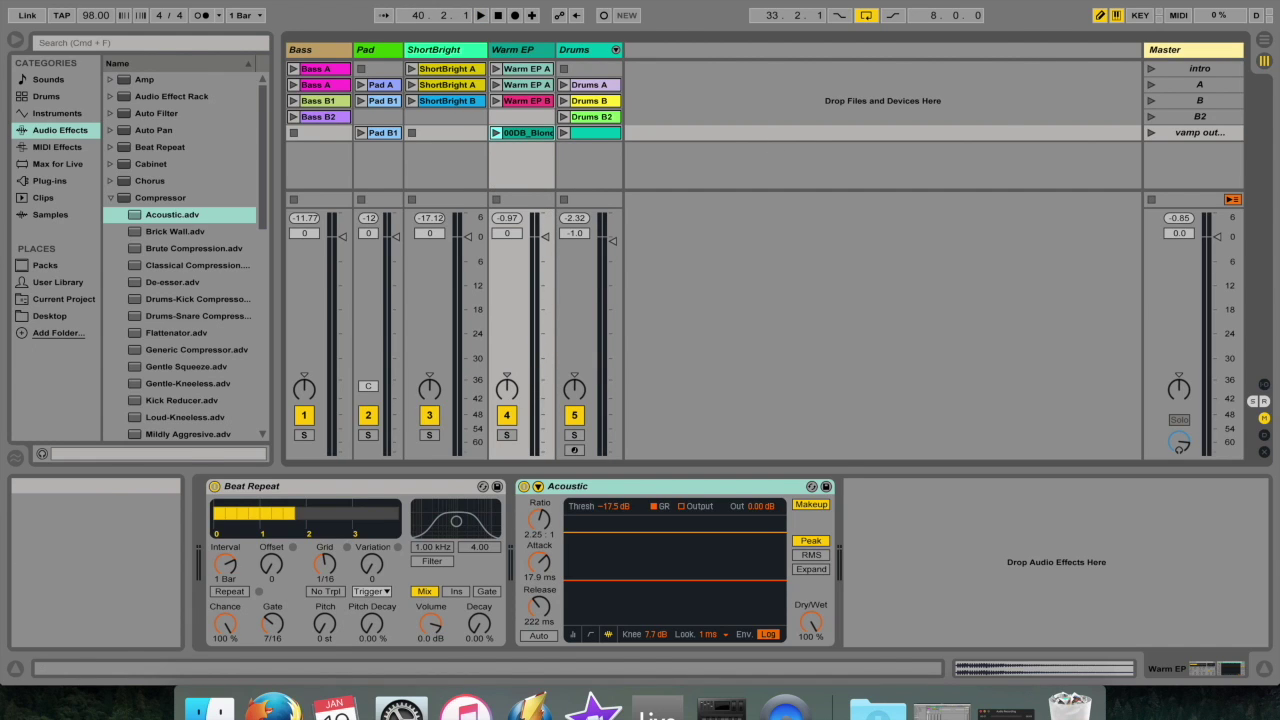
Toggle the mixer off and on, then drag the divider down to enlarge the clip slot area.
click(232, 0)
click(245, 353)
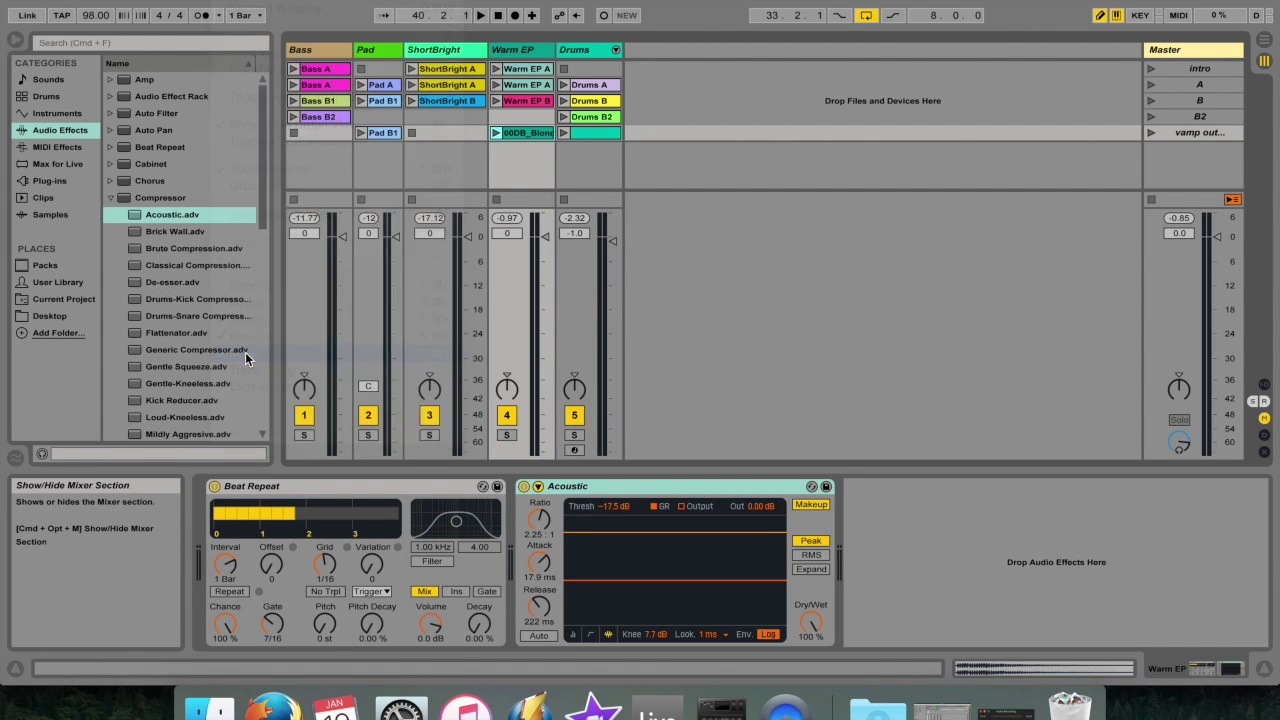
click(232, 0)
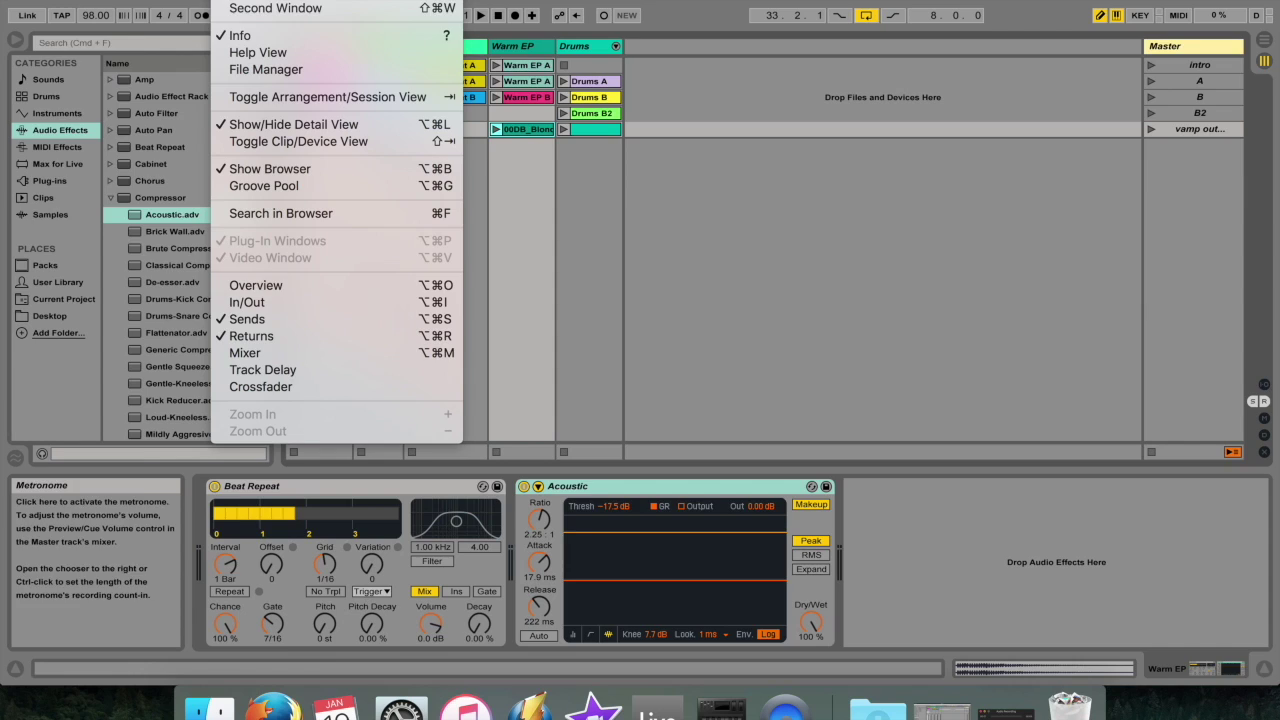
click(238, 353)
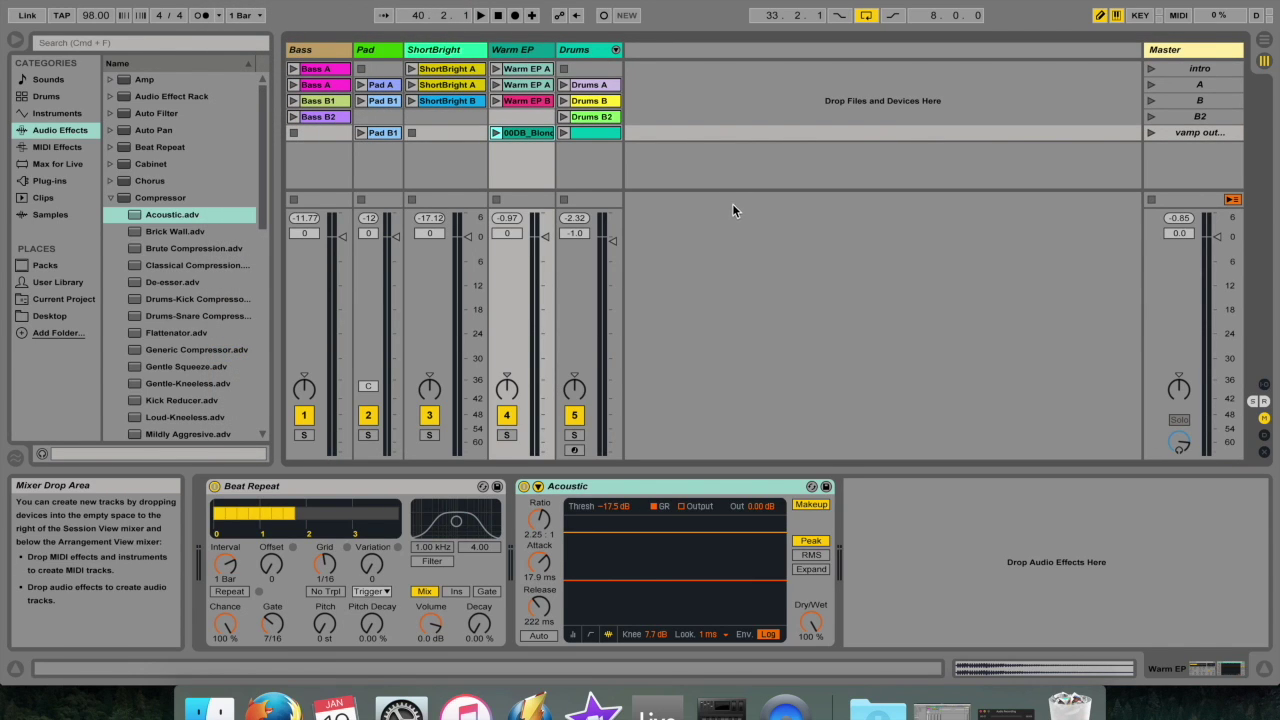
drag(730, 208, 730, 248)
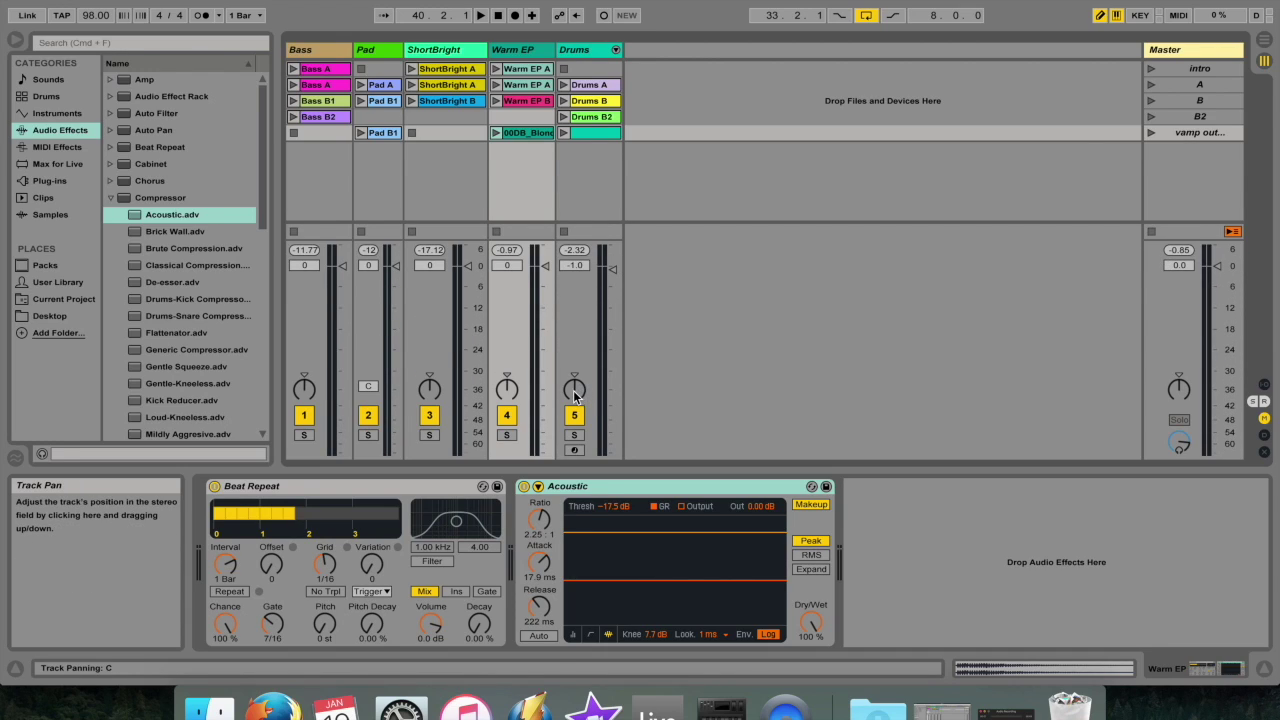
right_click(711, 174)
Insert the A Return track, then in Arrangement raise a send level and reset it to -inf.
click(729, 211)
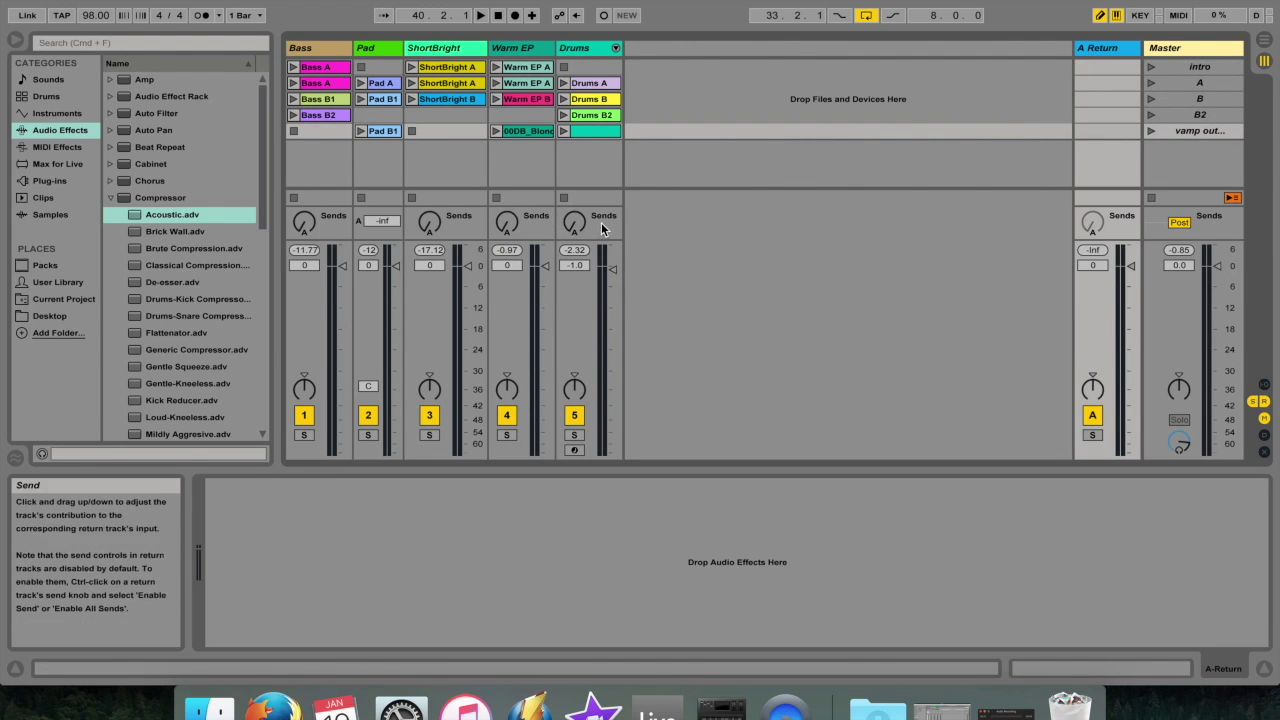
key(Tab)
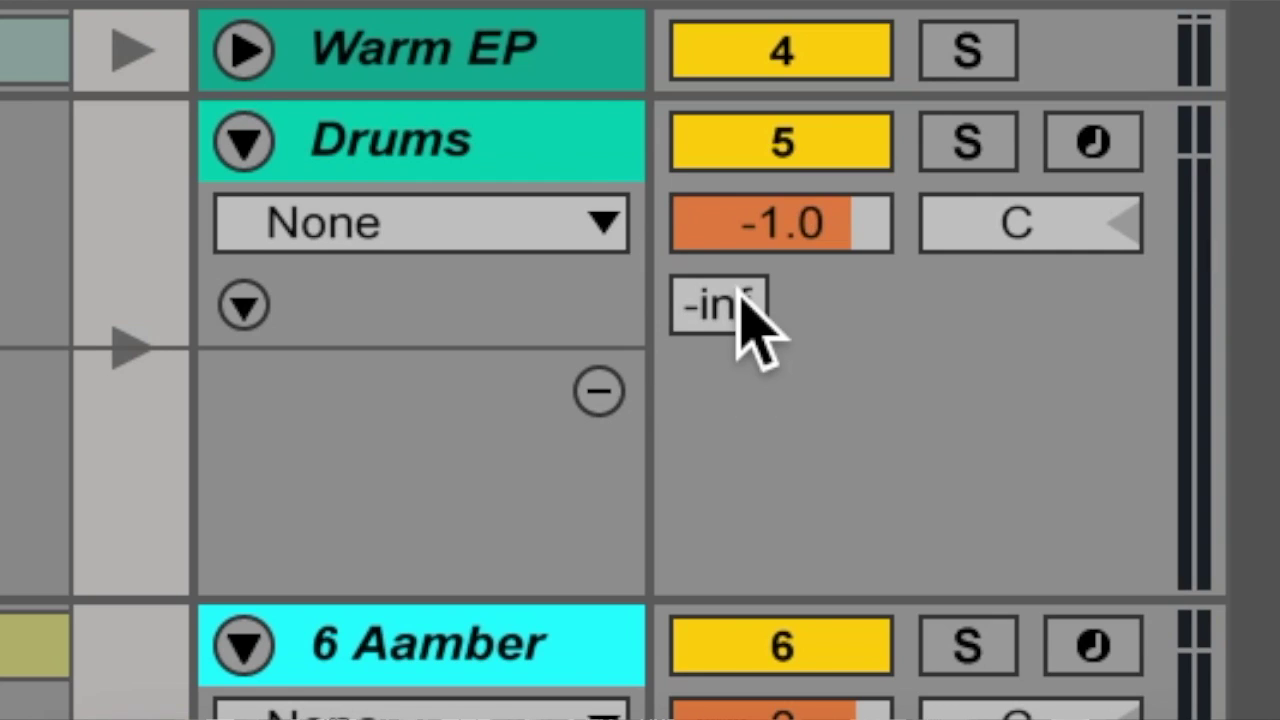
mouse_move(745, 310)
mouse_down()
mouse_move(745, 210)
mouse_move(745, 330)
mouse_up()
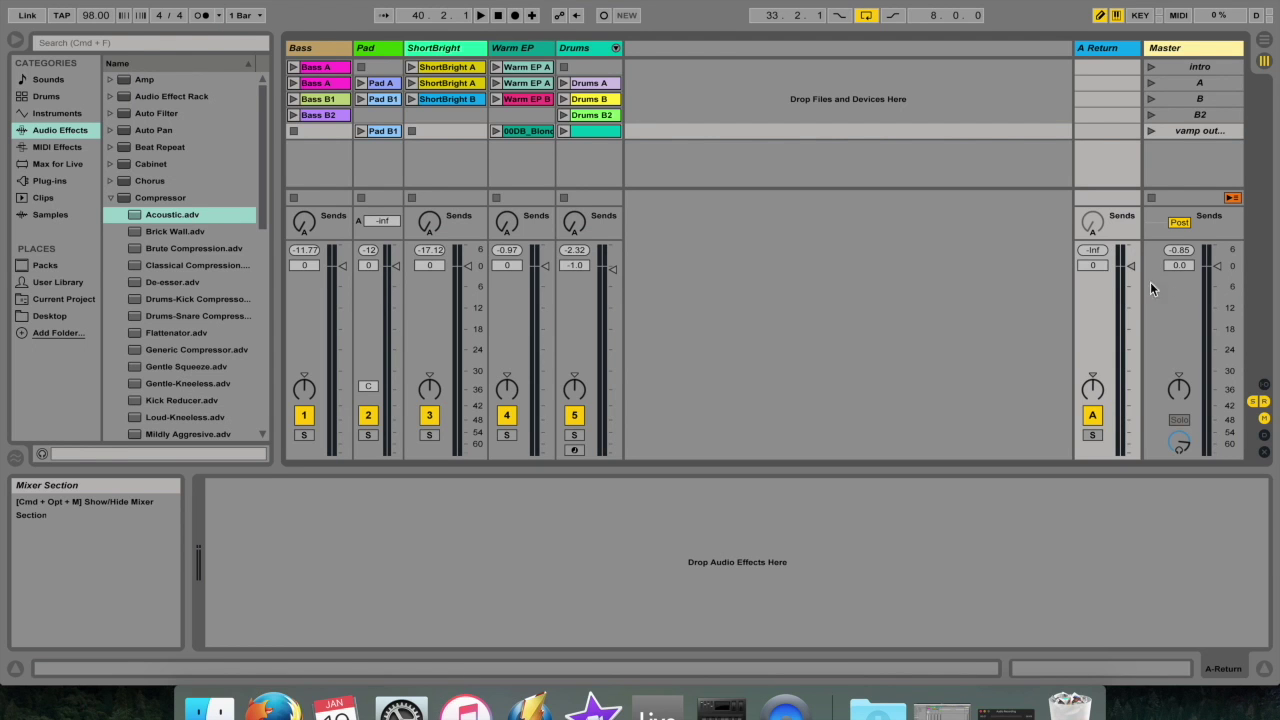
click(240, 0)
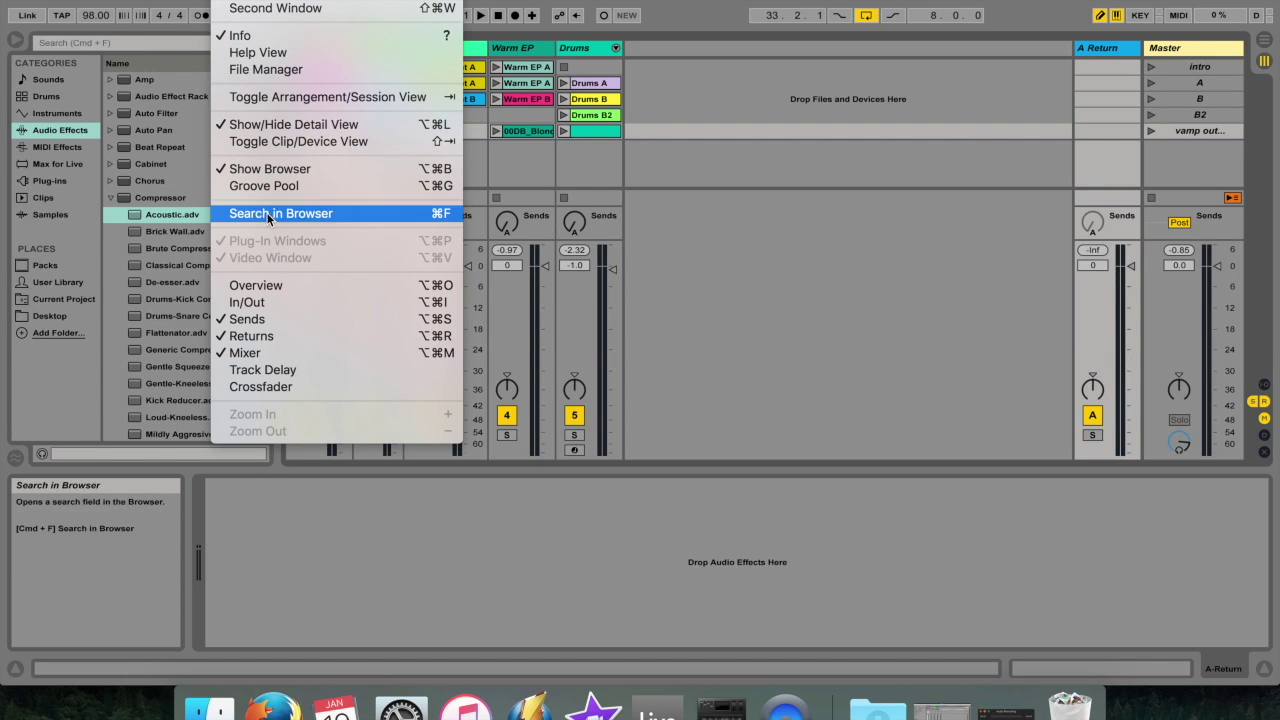
Show the crossfader with A/B assignments, sweep it toward B, and delete the A Return track.
click(270, 390)
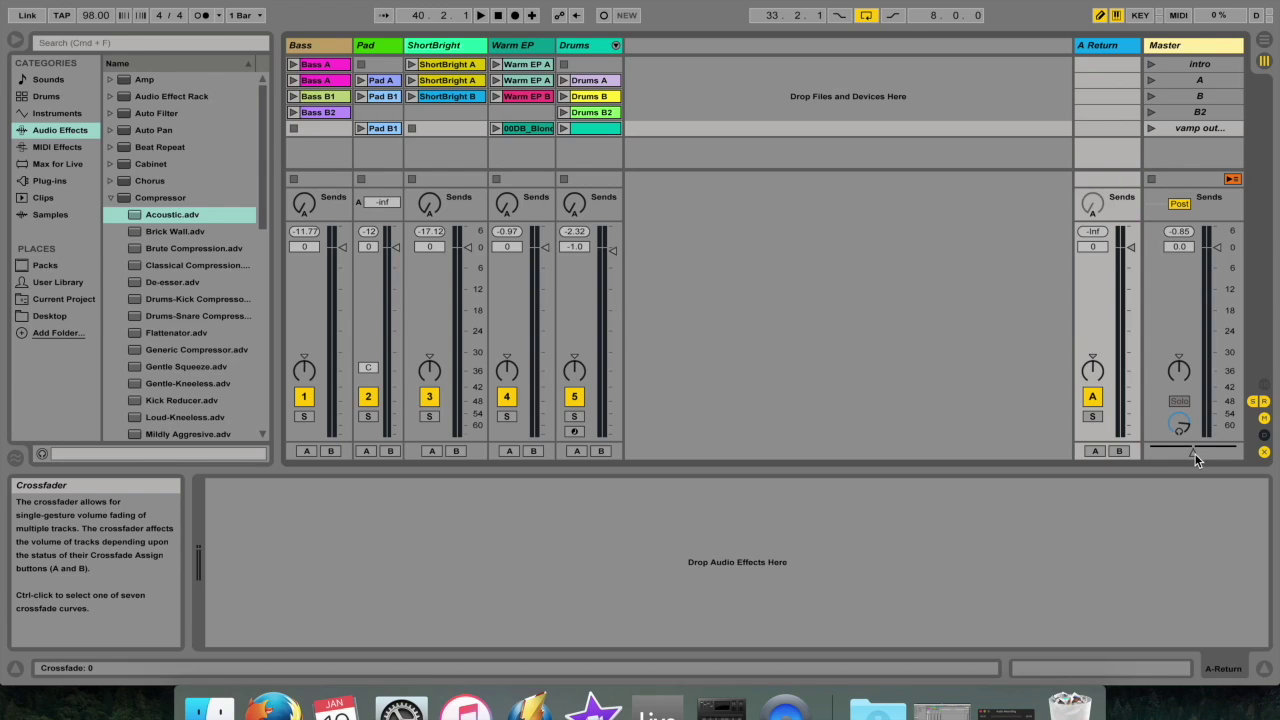
mouse_move(1196, 459)
mouse_down()
mouse_move(1168, 459)
mouse_move(1214, 452)
mouse_move(1193, 453)
mouse_up()
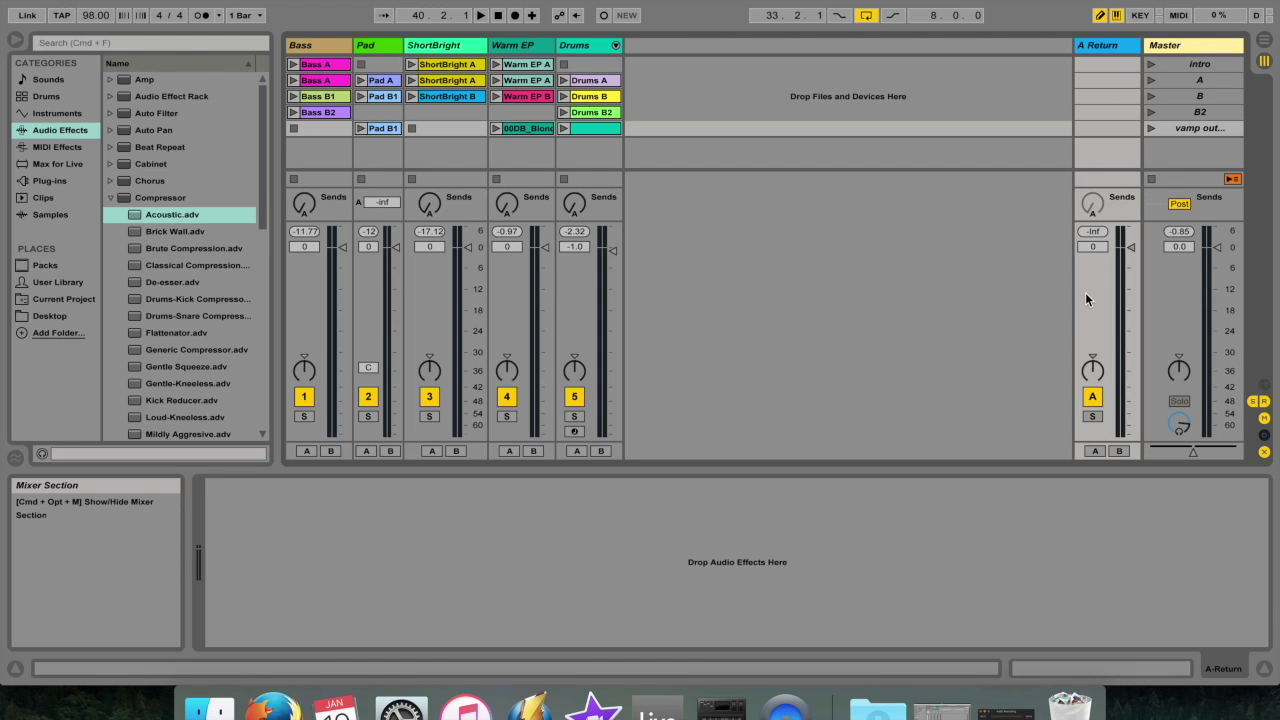
key(Delete)
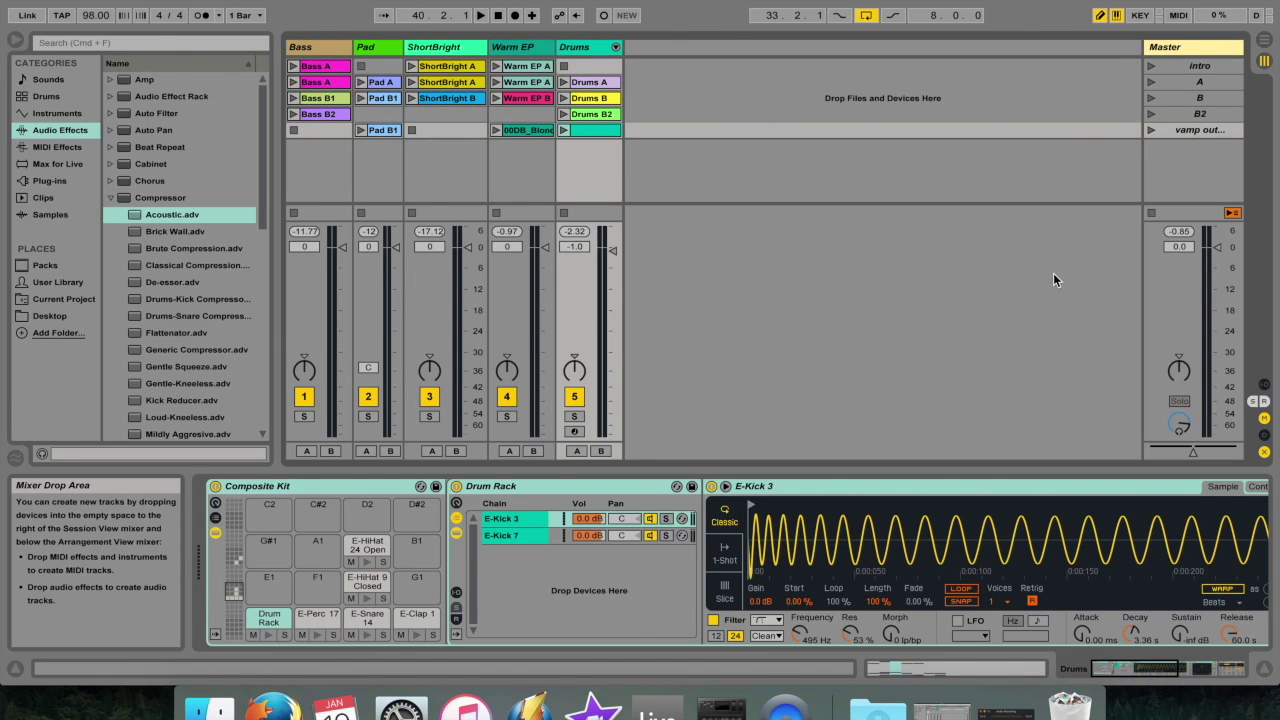
Inspect the Drum Rack, ShortBright, Warm EP and Acoustic compressor devices, ending on Drums.
click(590, 485)
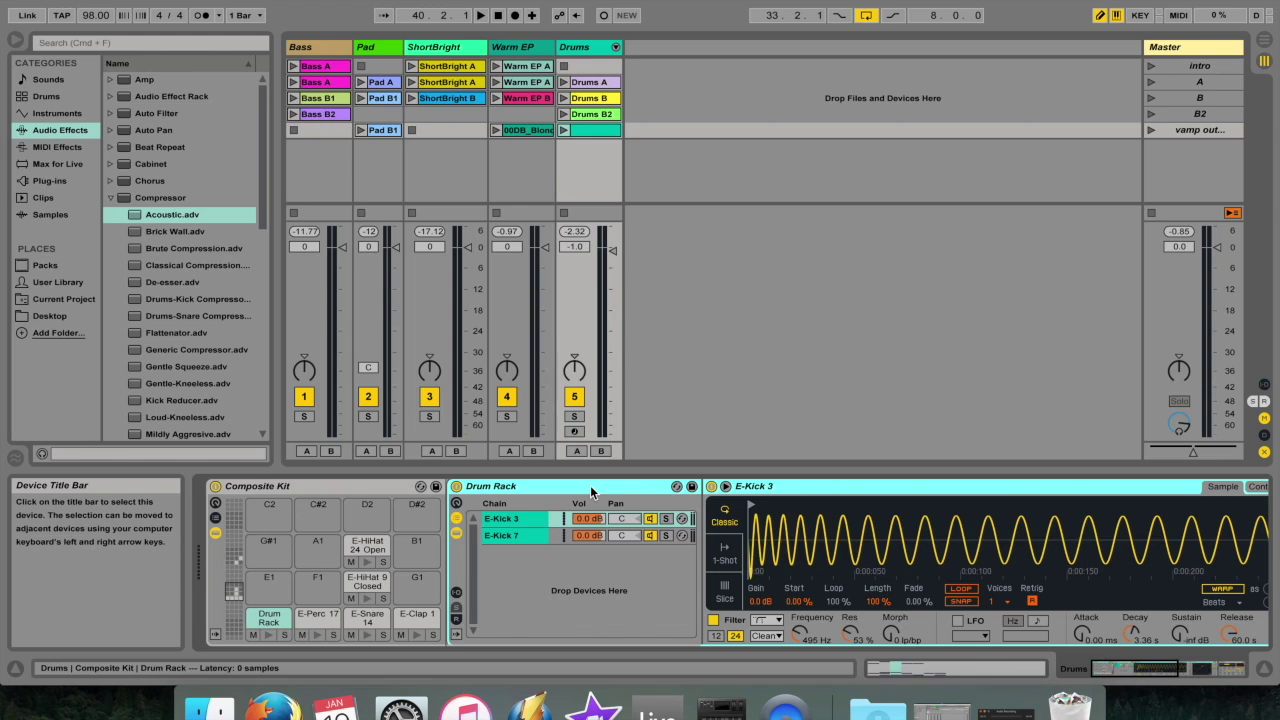
click(457, 167)
click(501, 168)
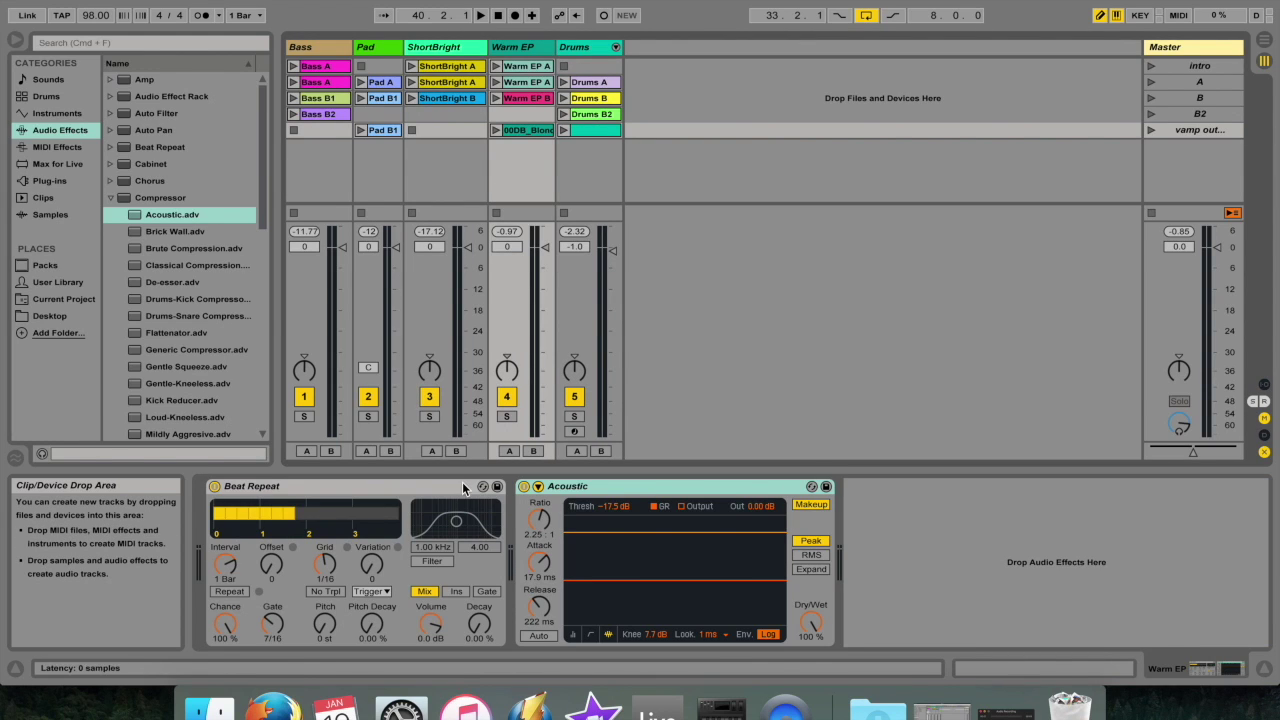
click(593, 491)
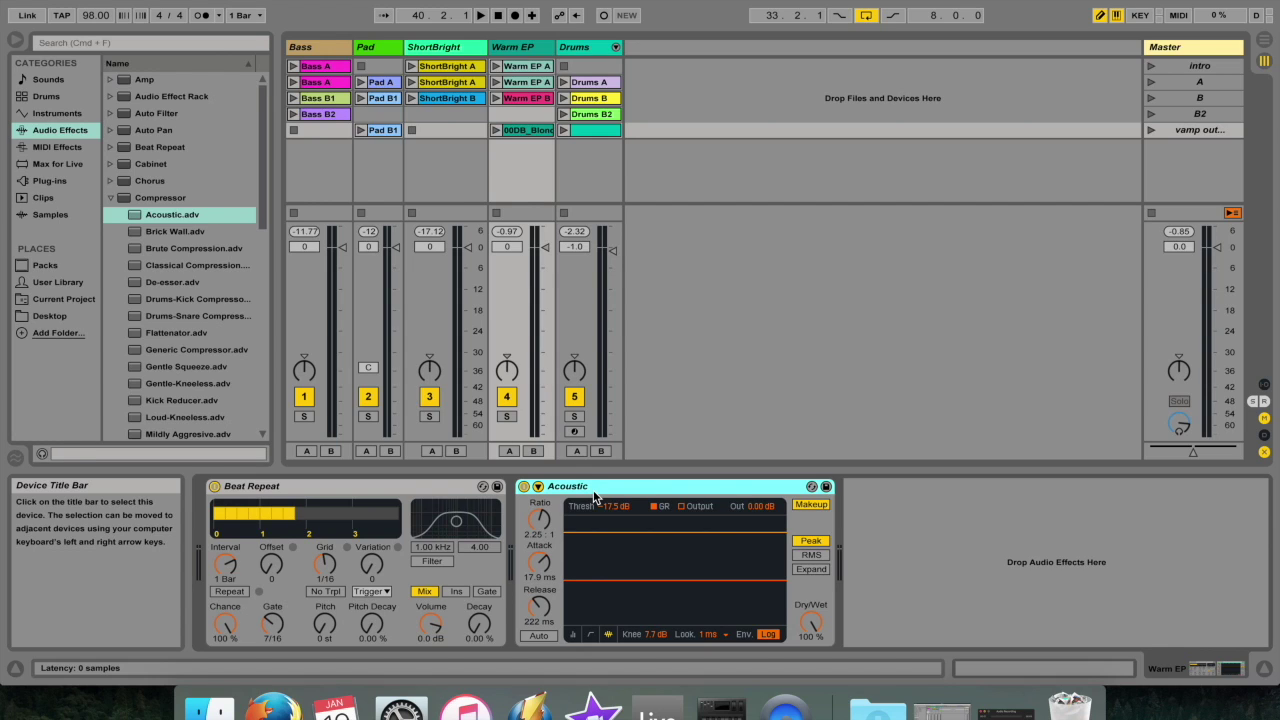
click(588, 183)
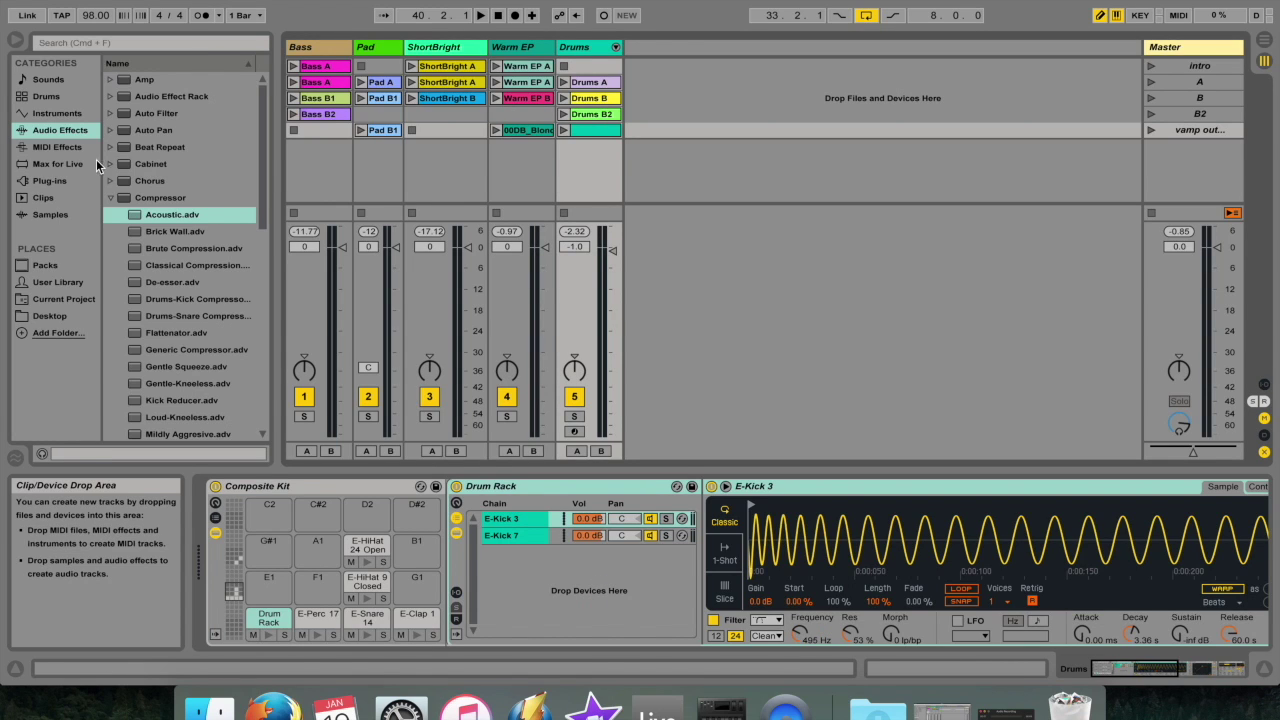
Browse the Instruments and MIDI Effects categories and bring up the track insert menu.
click(72, 113)
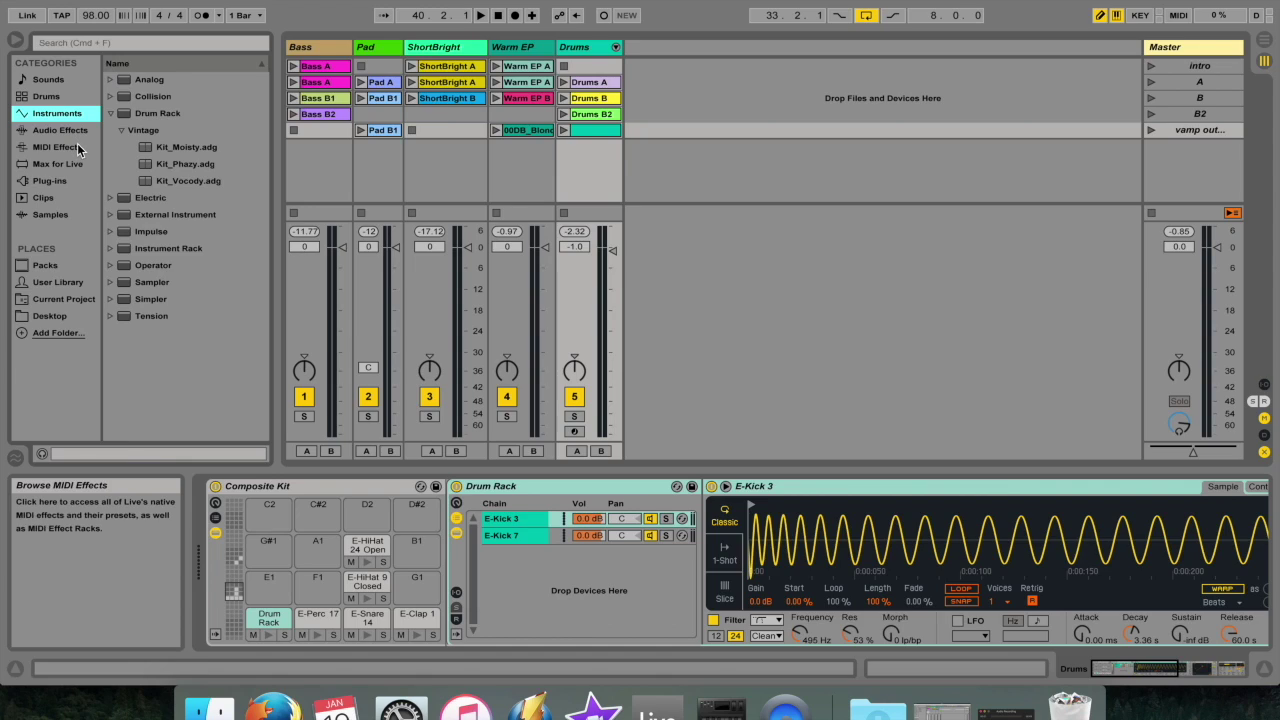
click(77, 148)
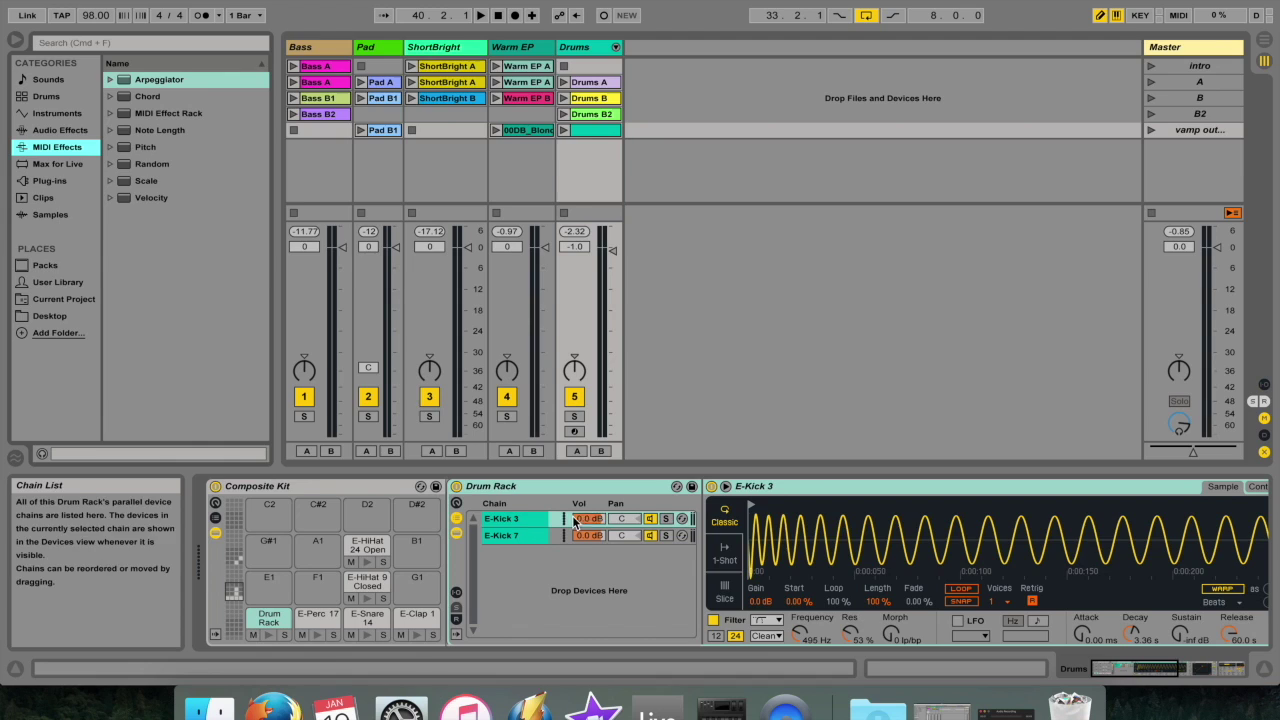
right_click(692, 88)
Insert a new MIDI track and load the Bells1 High preset onto it.
click(730, 108)
click(57, 113)
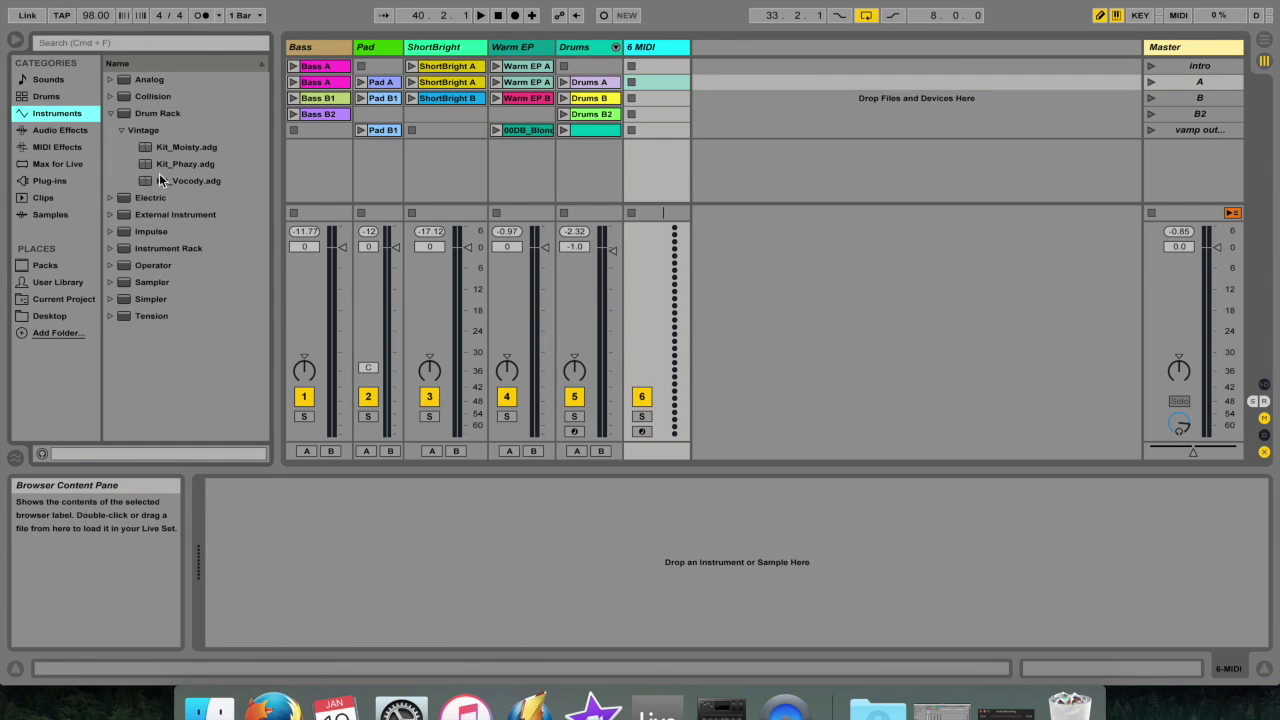
click(155, 180)
drag(188, 214, 647, 176)
Create a clip on track 6 with a one-beat chord and launch it.
double_click(647, 67)
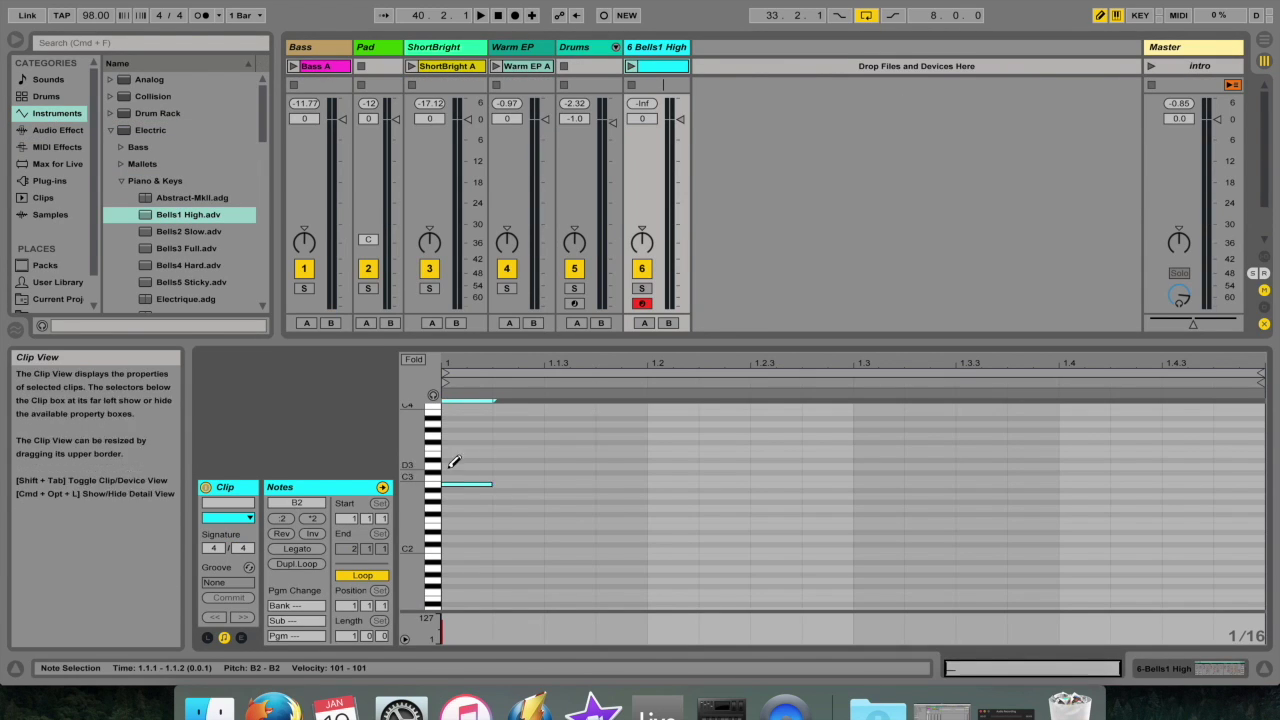
mouse_move(460, 483)
mouse_down()
mouse_move(491, 423)
mouse_move(648, 487)
mouse_up()
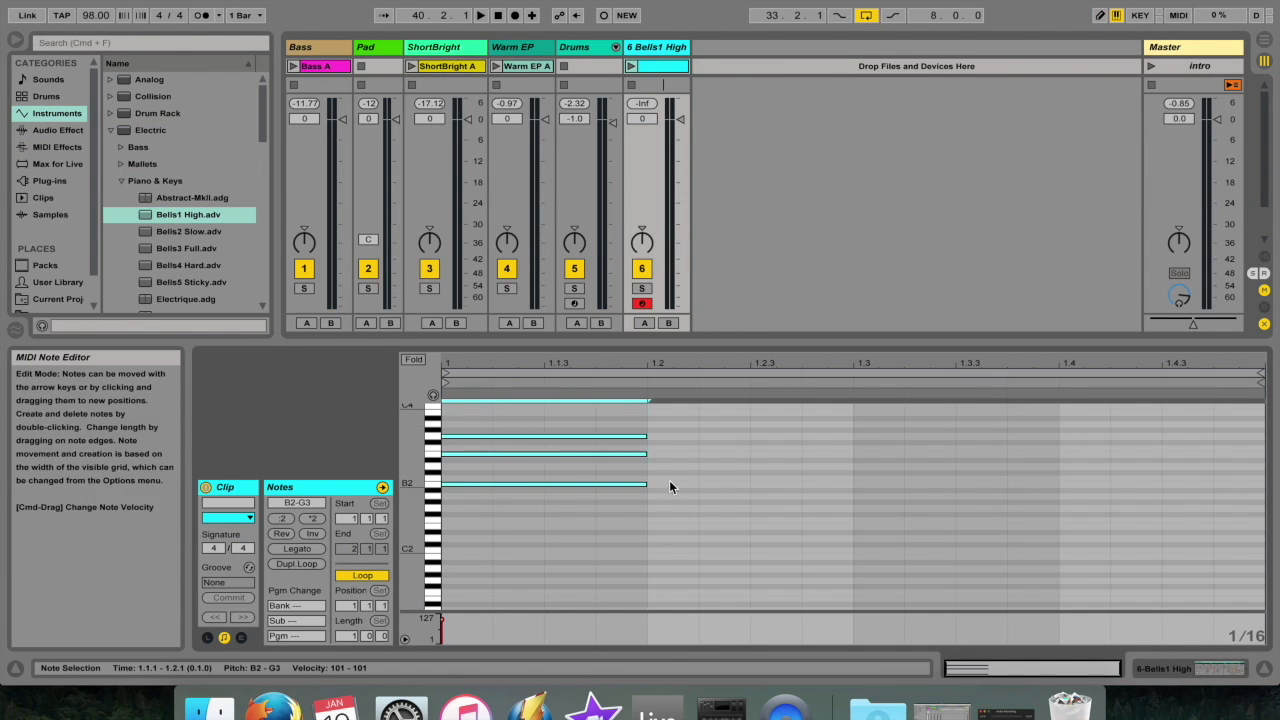
click(631, 66)
Place the Bach 16th Arpeggiator before Bells1 High, then play and stop the clip.
click(57, 147)
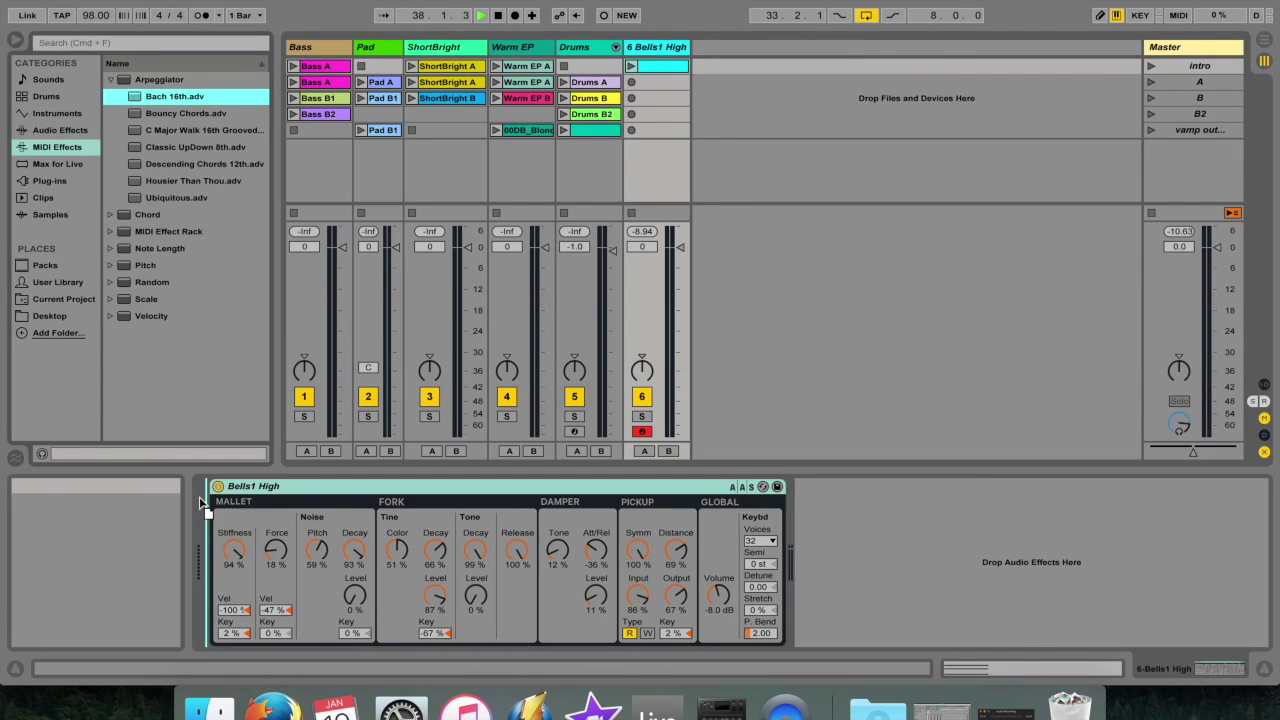
drag(200, 503, 205, 505)
click(631, 66)
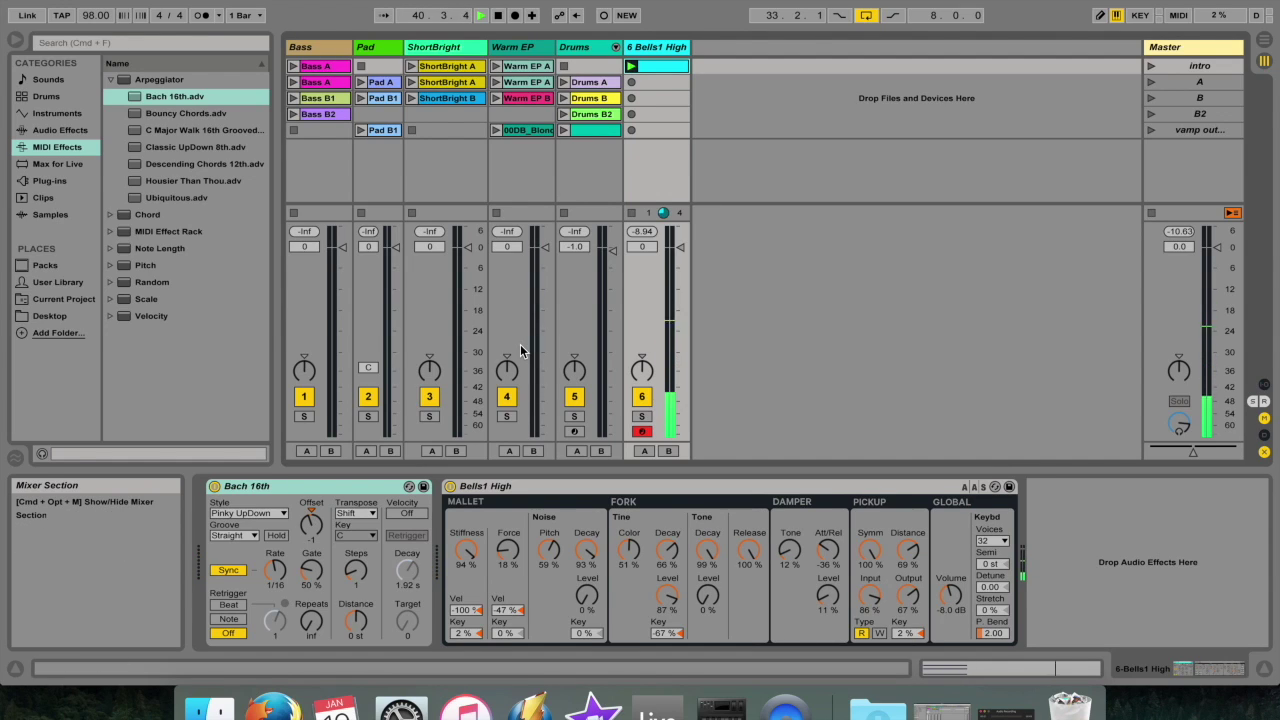
click(631, 213)
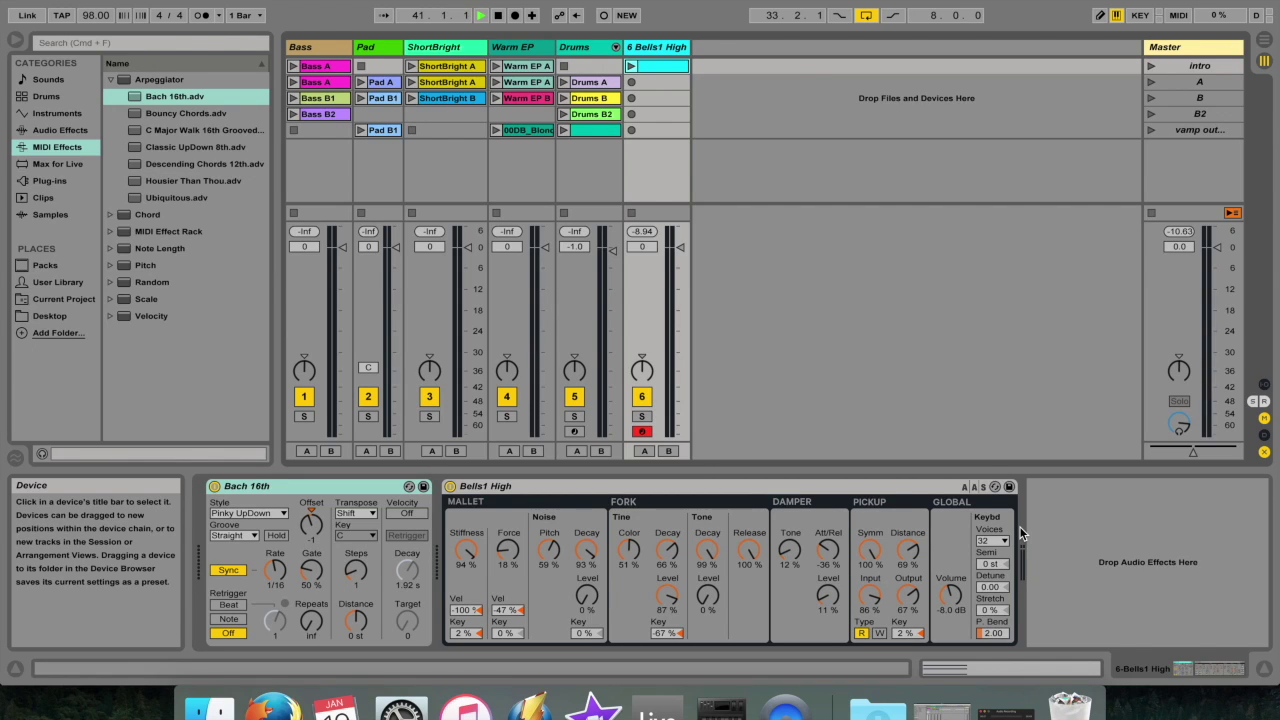
click(70, 129)
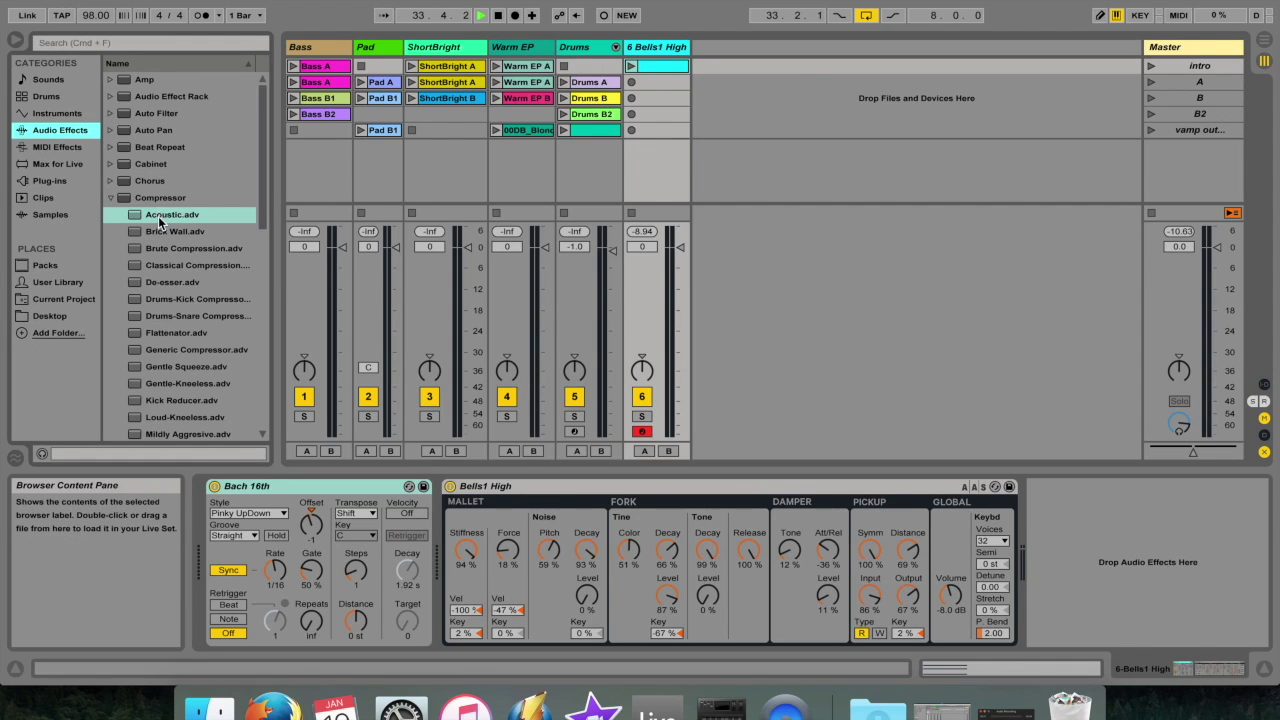
Add Brute Compression after Bells1 High, then delete Bells1 High and the remaining 6 MIDI devices.
click(161, 248)
drag(161, 248, 1037, 546)
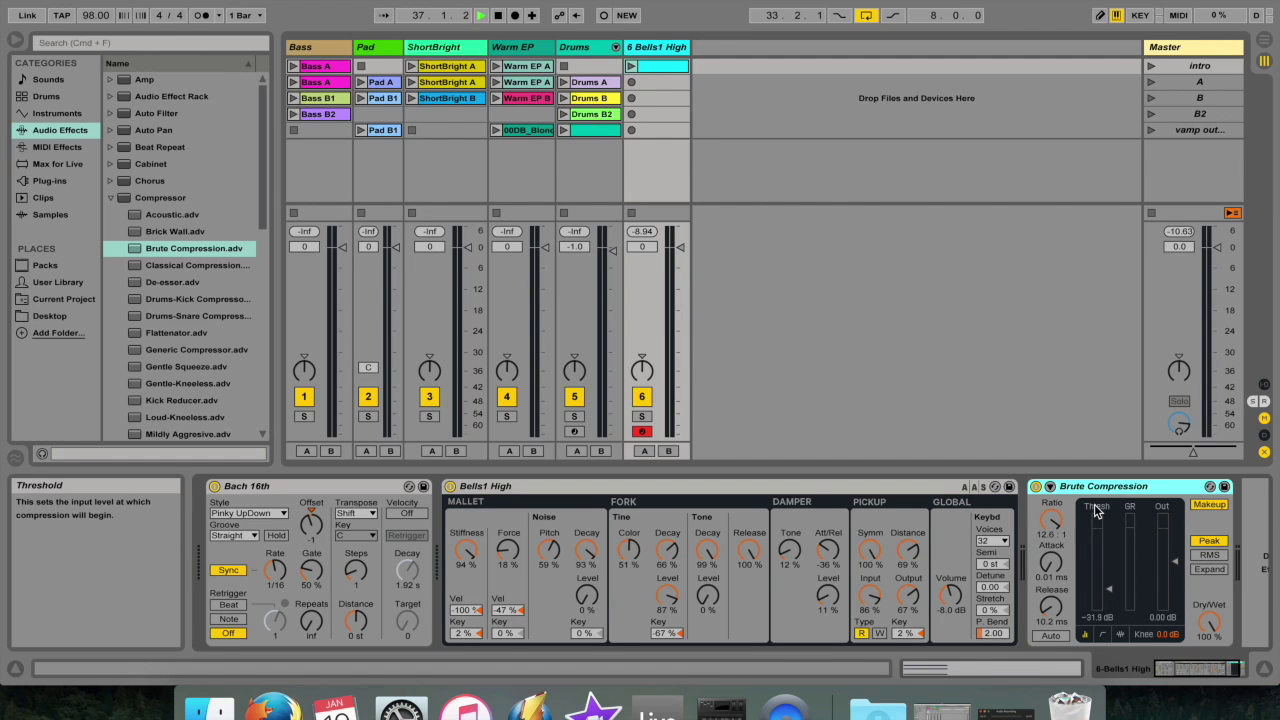
click(916, 485)
key(Delete)
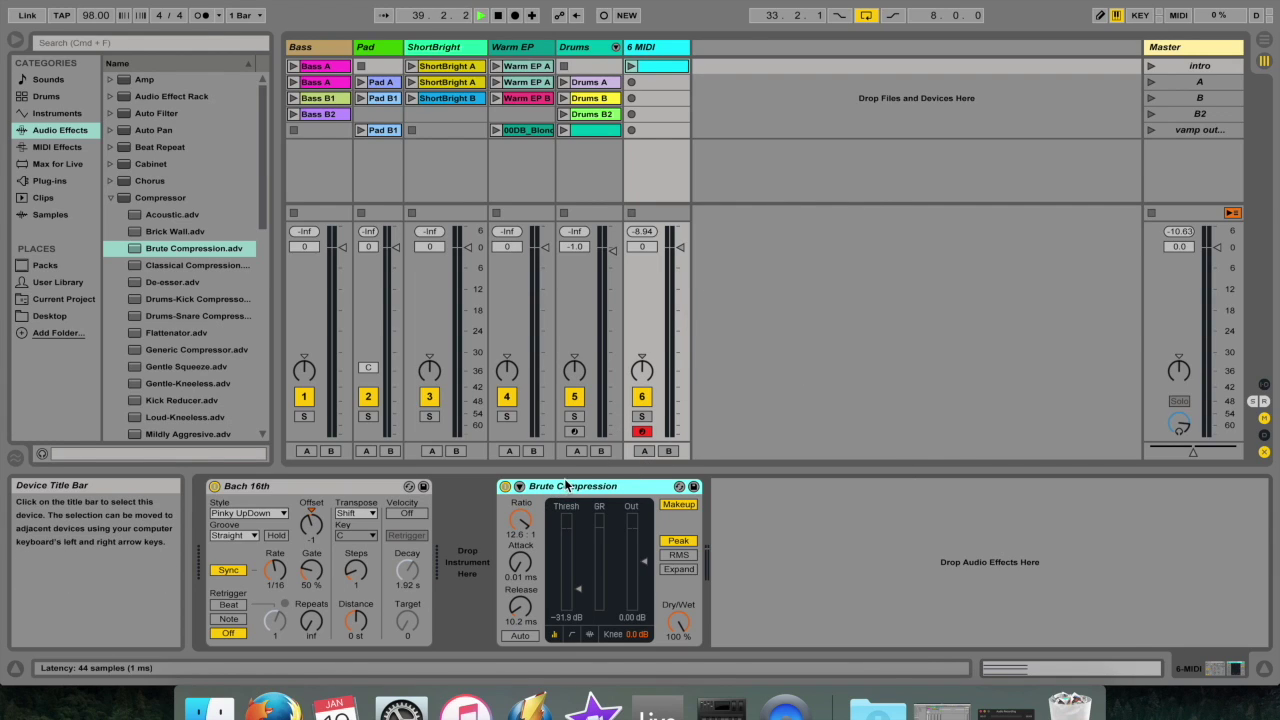
key(Delete)
key(Delete)
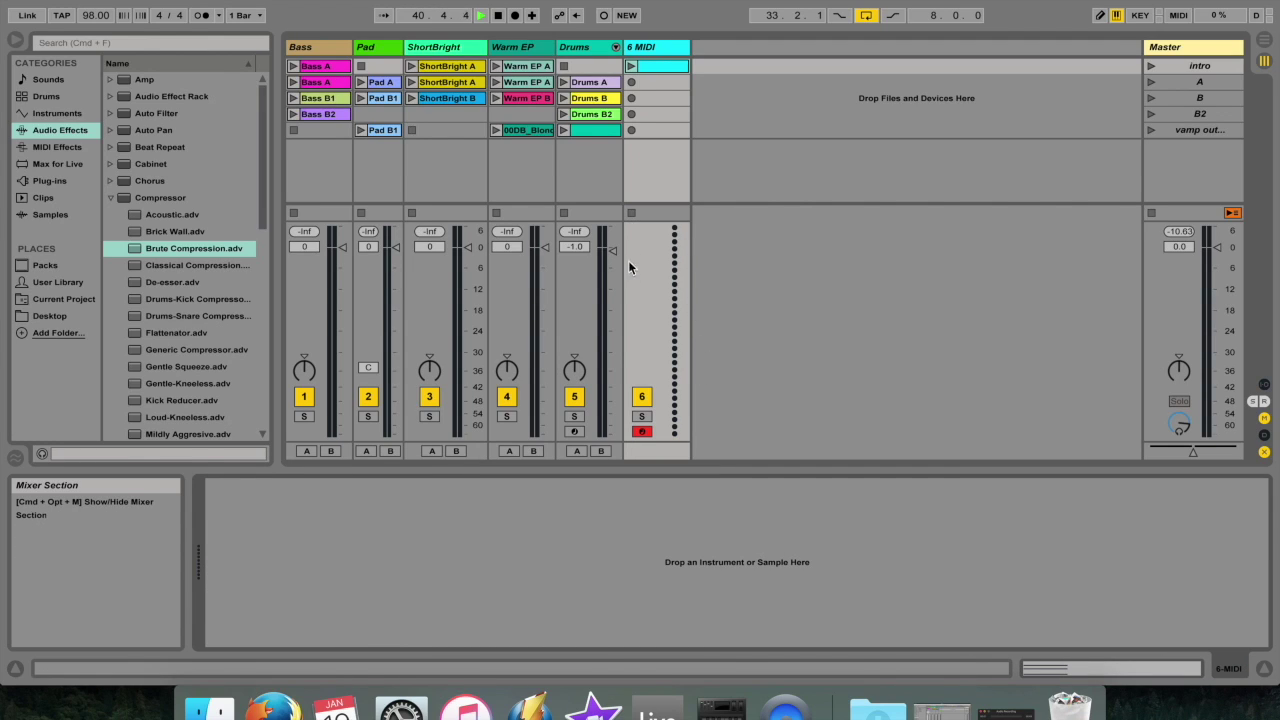
Peek at the Arrangement view, return to Session, and bring up the Warm EP track's devices.
key(Tab)
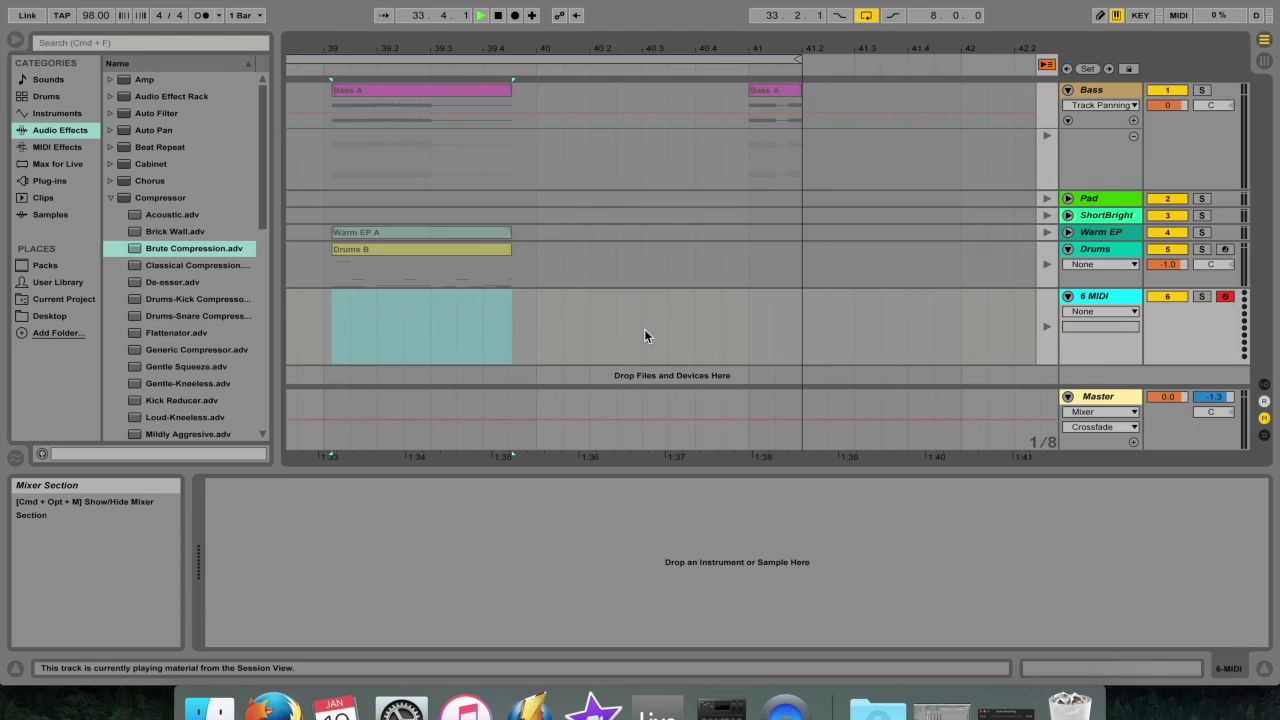
key(Tab)
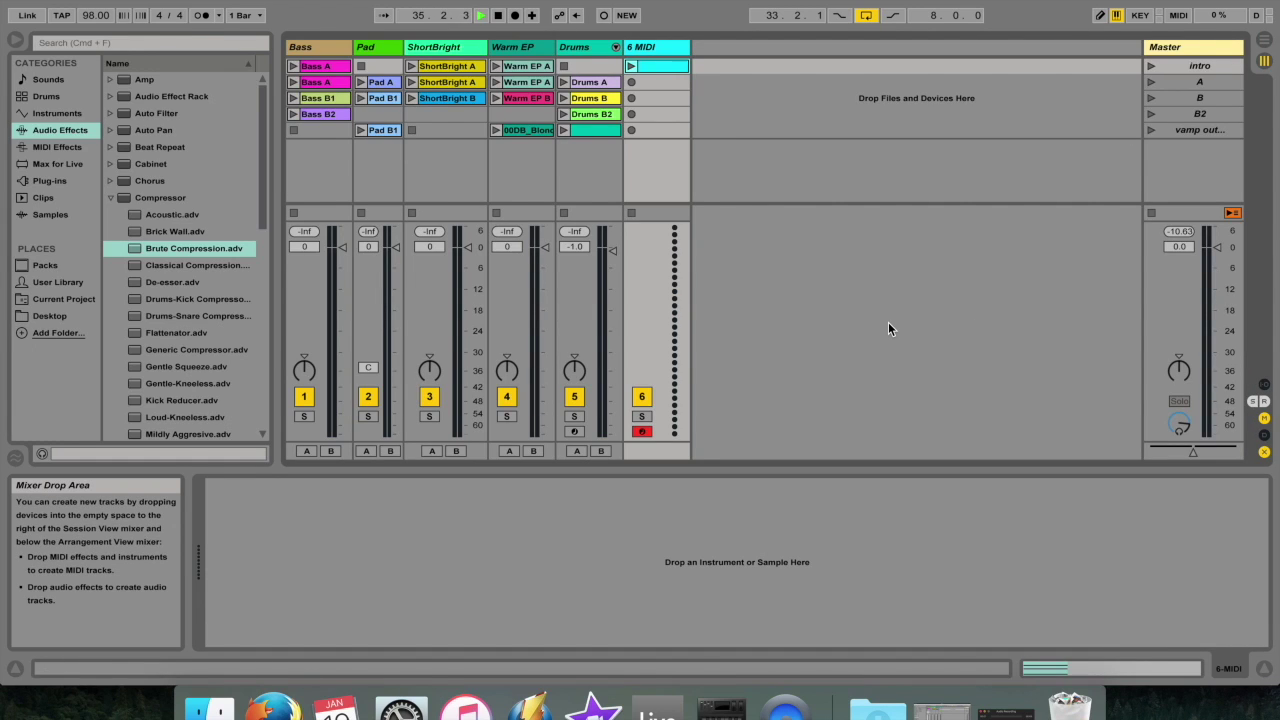
click(512, 47)
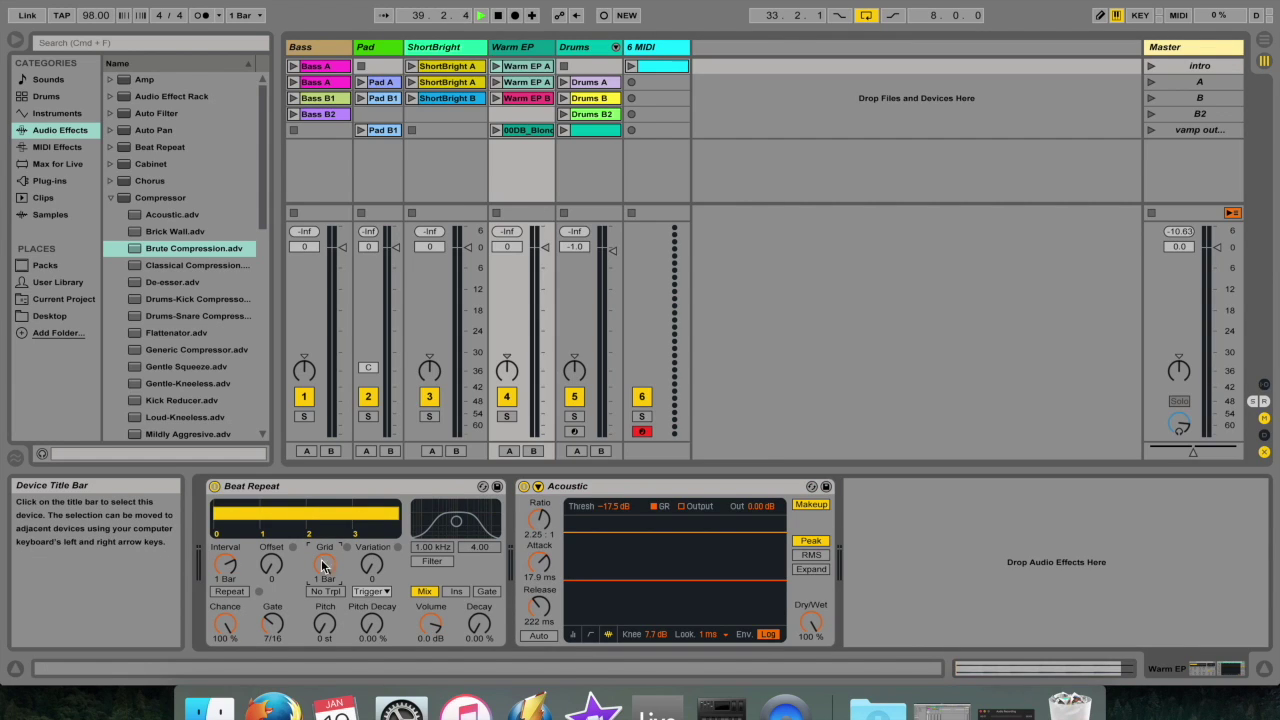
Set Beat Repeat Variation to 10 and Pitch to -8 st, then save it as a user preset.
drag(371, 564, 371, 548)
drag(325, 623, 325, 645)
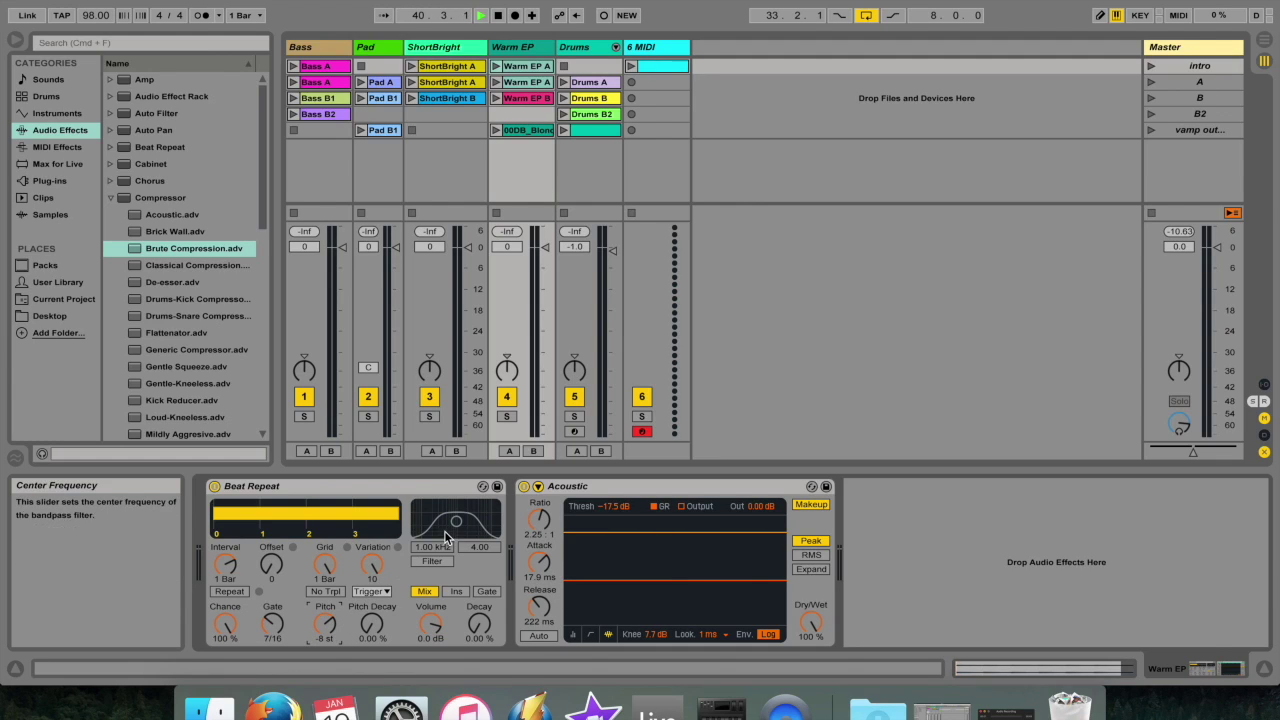
click(497, 489)
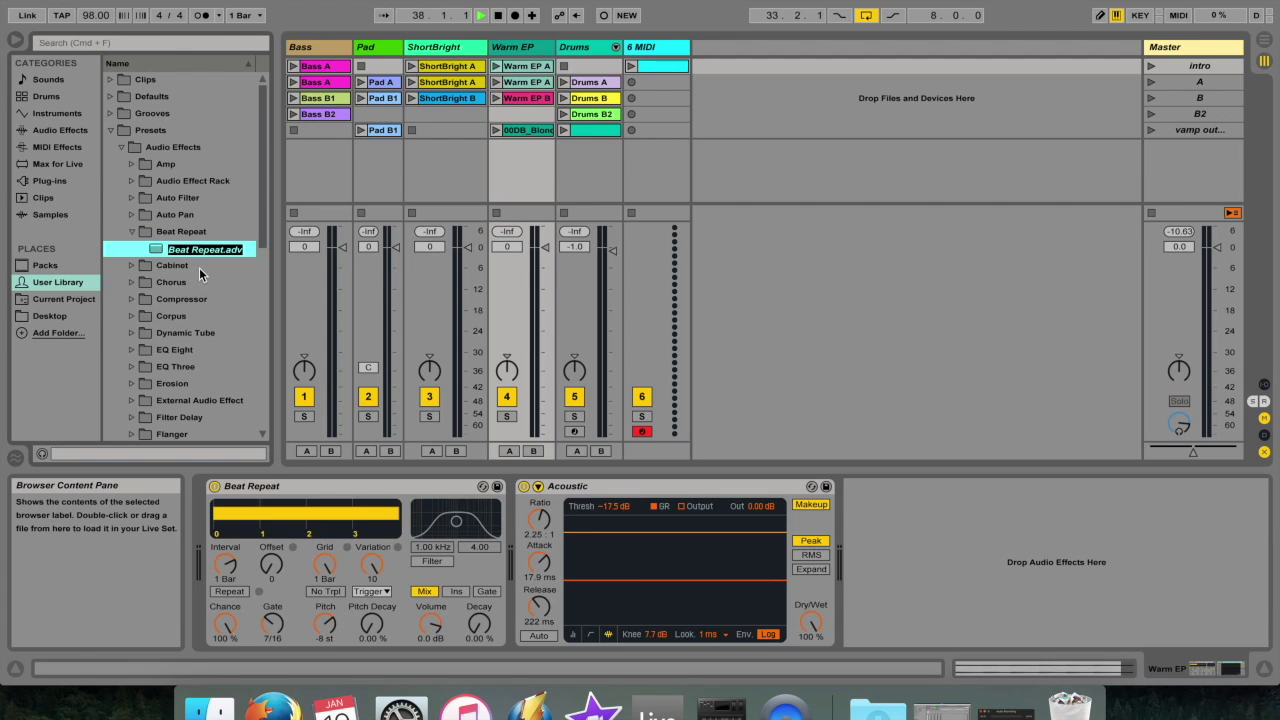
key(Escape)
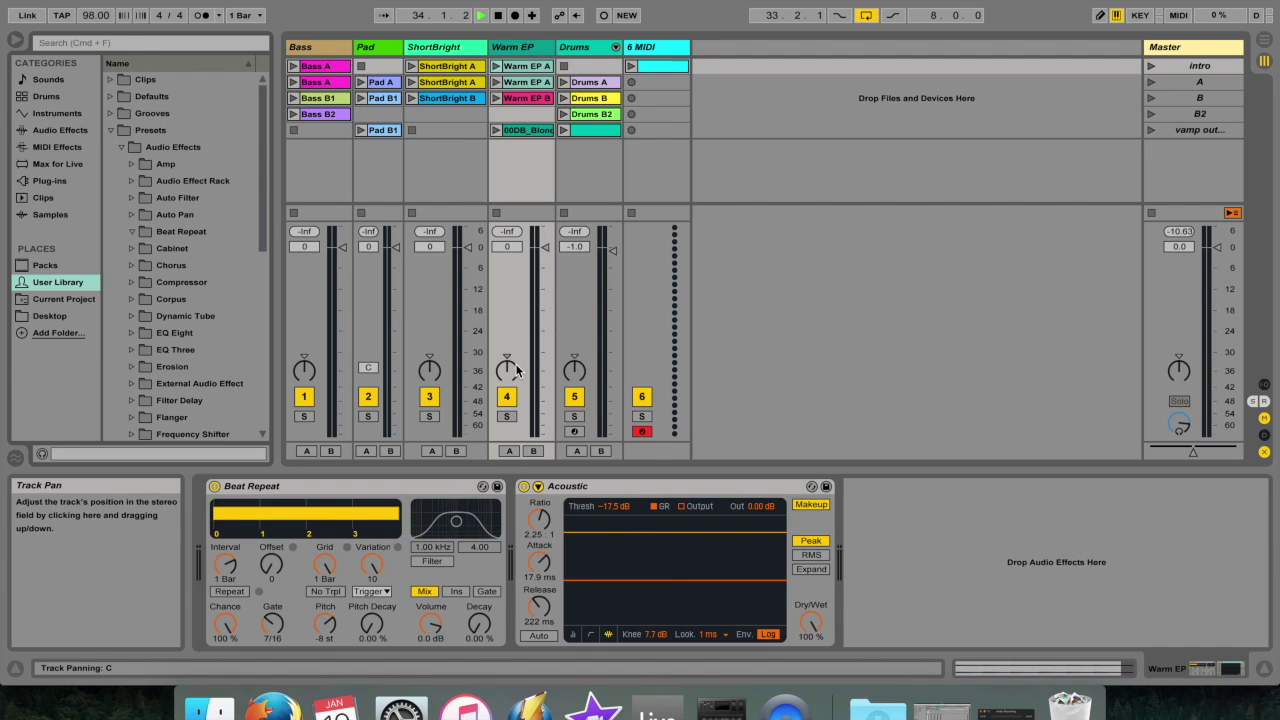
click(861, 492)
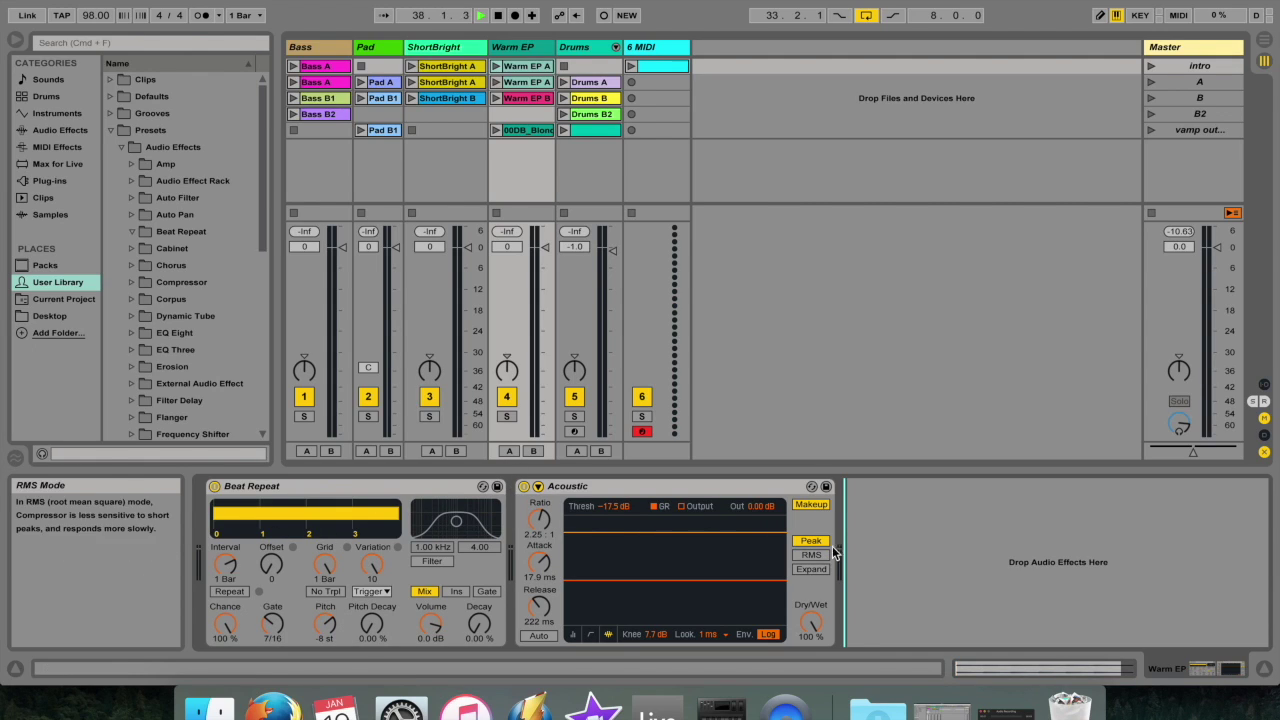
click(796, 161)
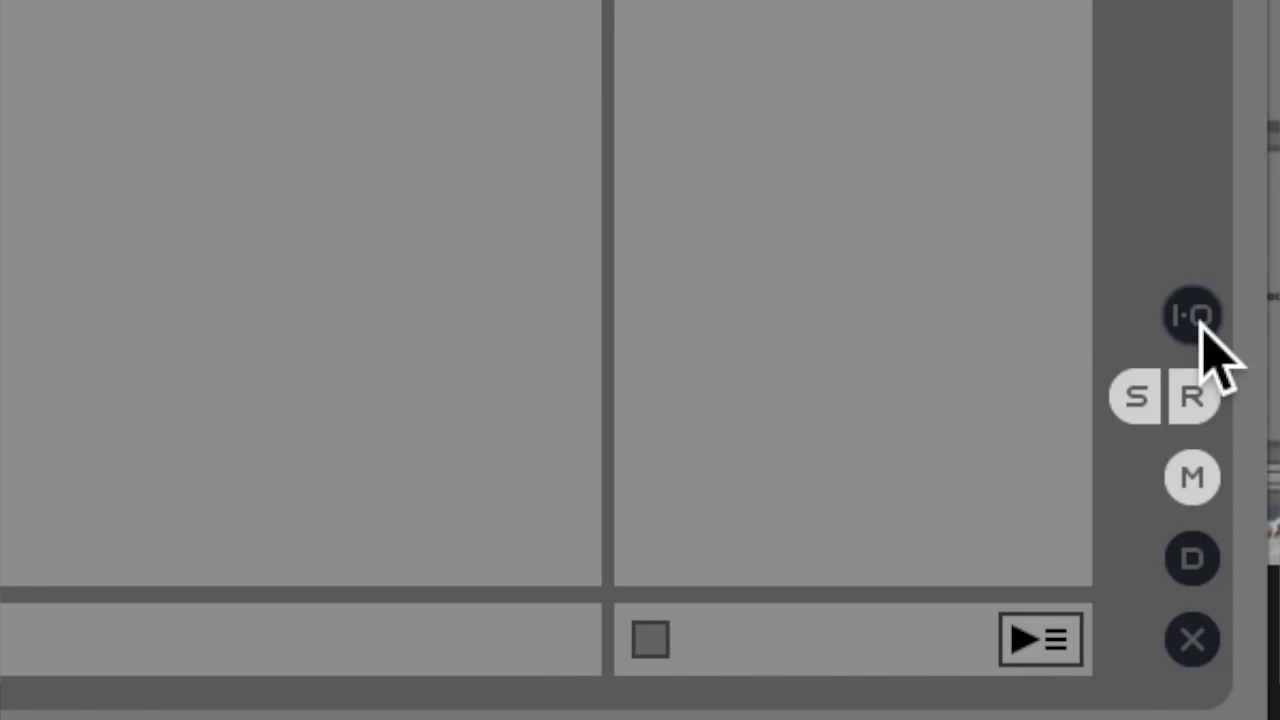
Turn on the I-O section so every track and the Master show input/output routing.
click(1192, 316)
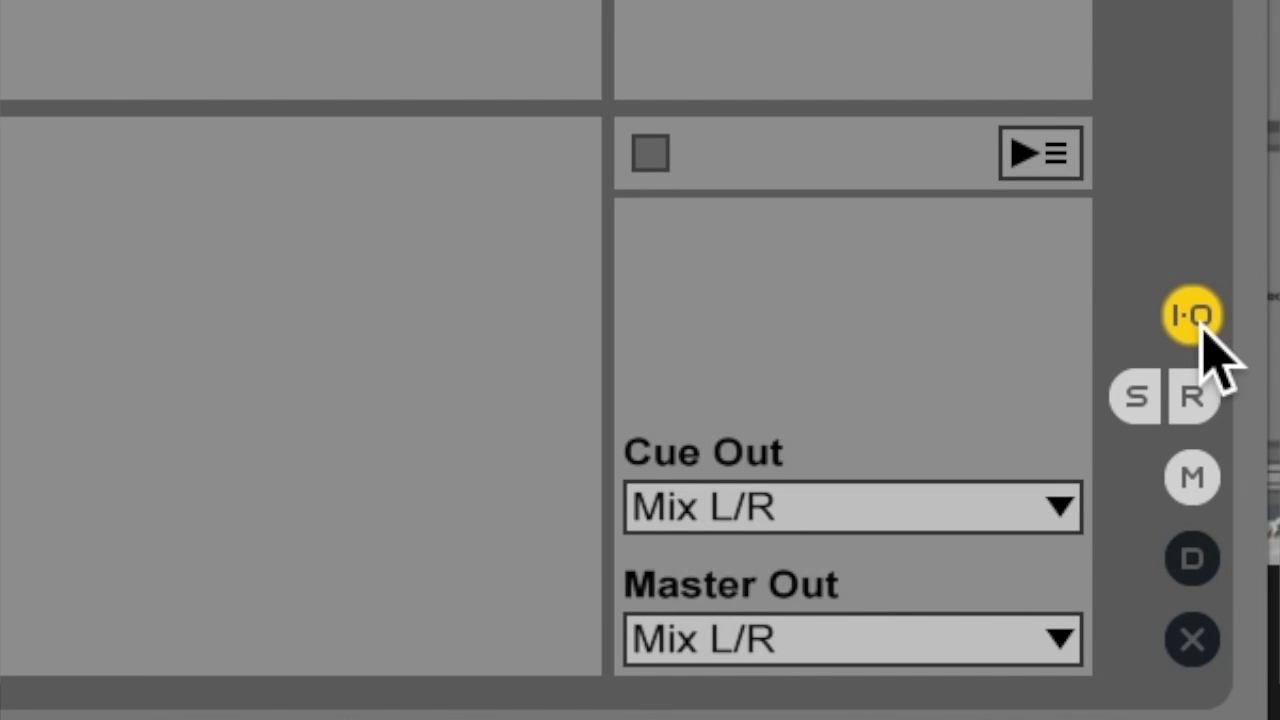
click(1193, 316)
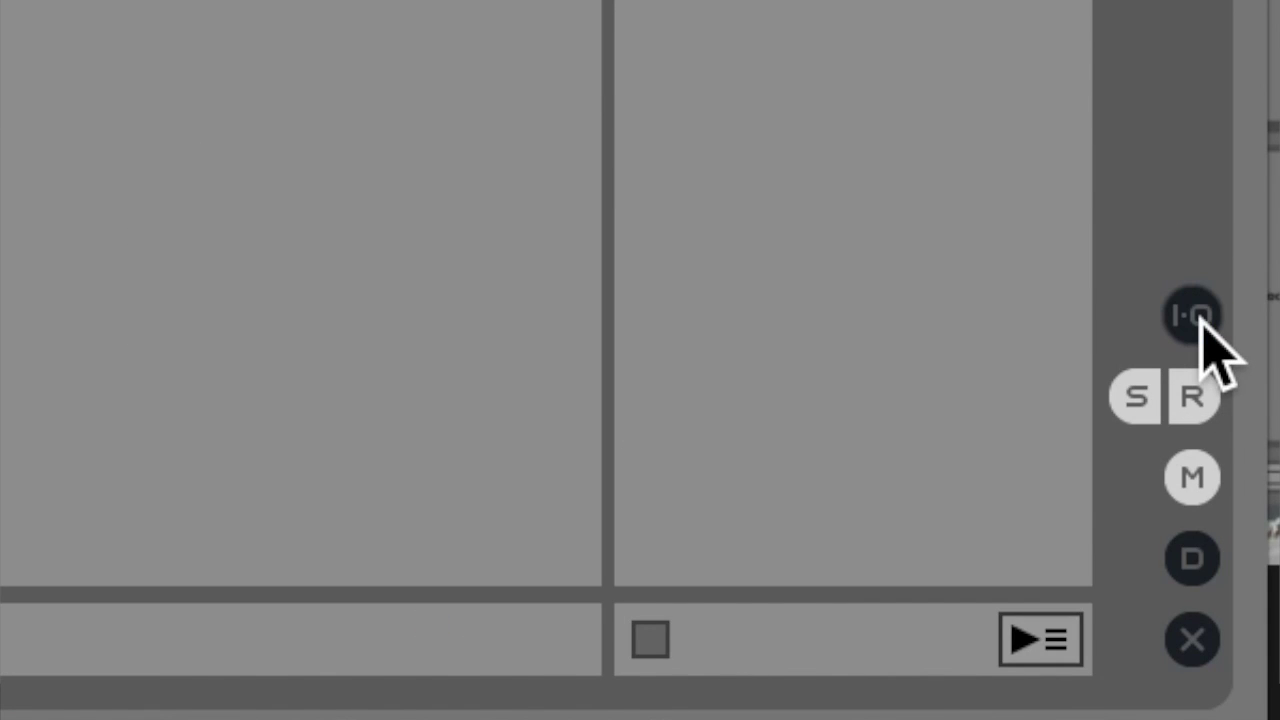
click(1196, 317)
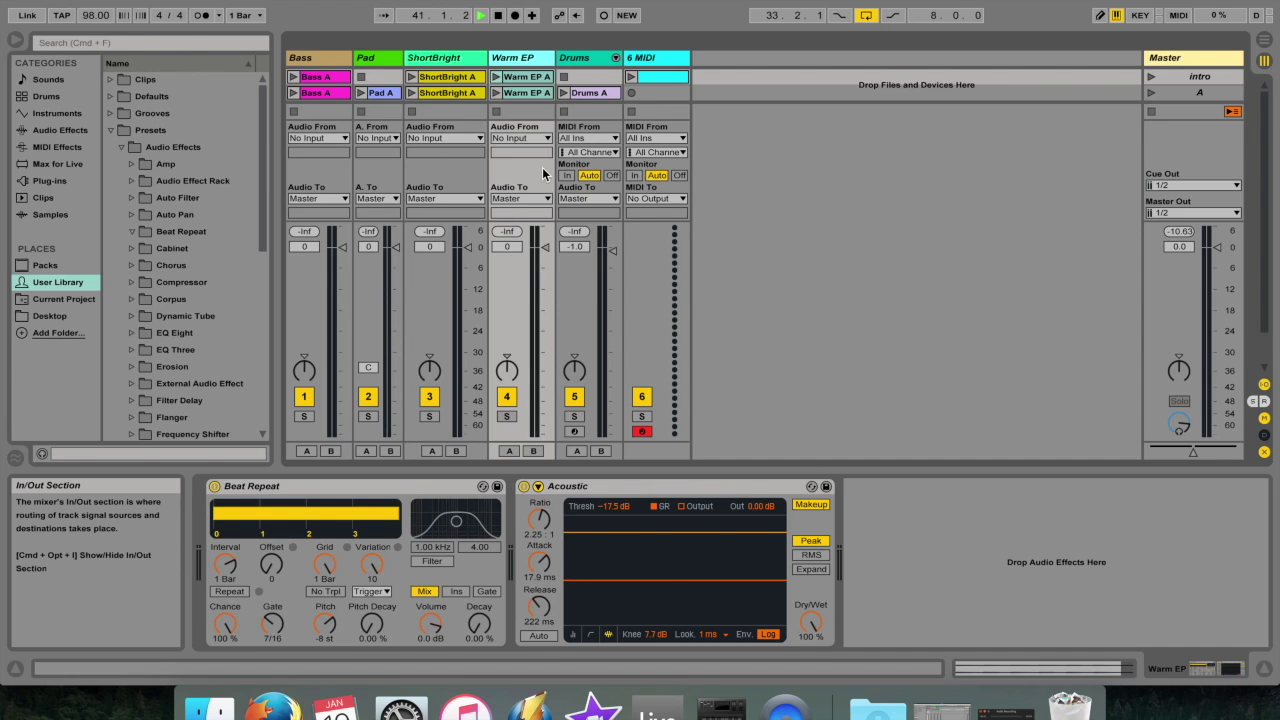
Confirm the Master's Cue Out and Master Out both stay on 1/2.
click(1173, 185)
click(1174, 212)
click(1174, 213)
click(1174, 213)
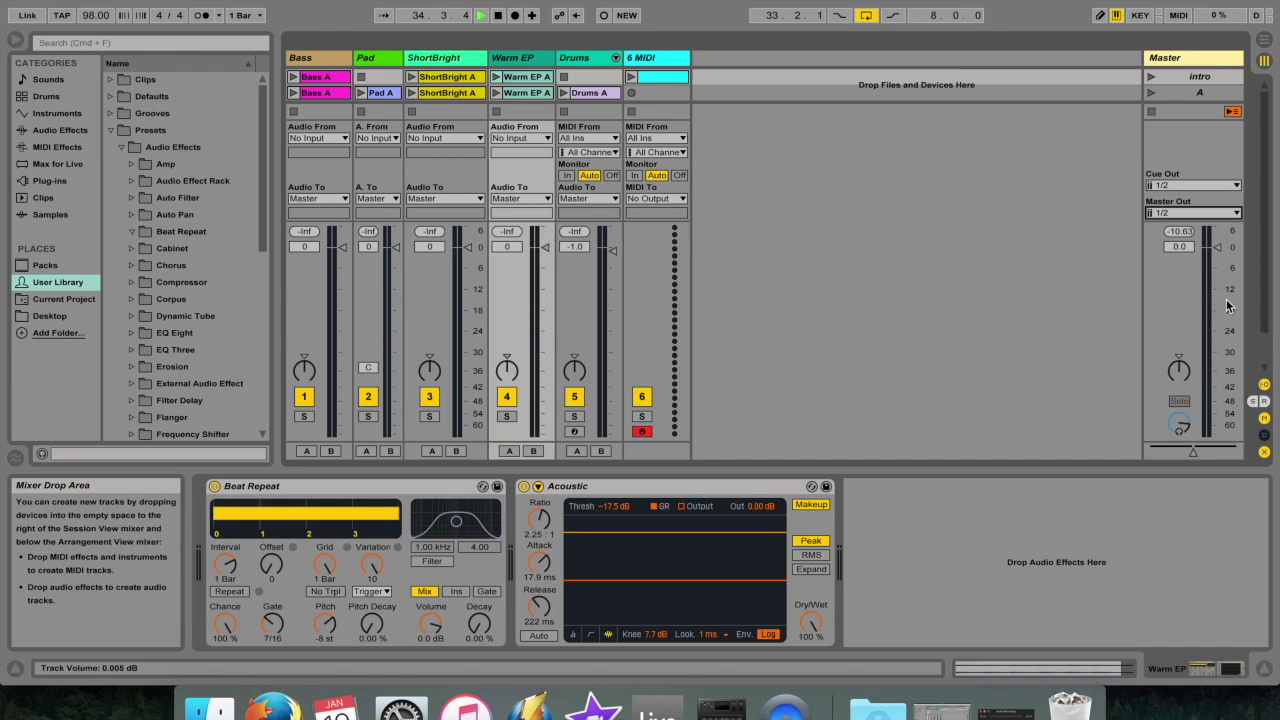
Enlarge the clip grid over the mixer and hide the routing section with Cmd+Opt+I.
click(1265, 387)
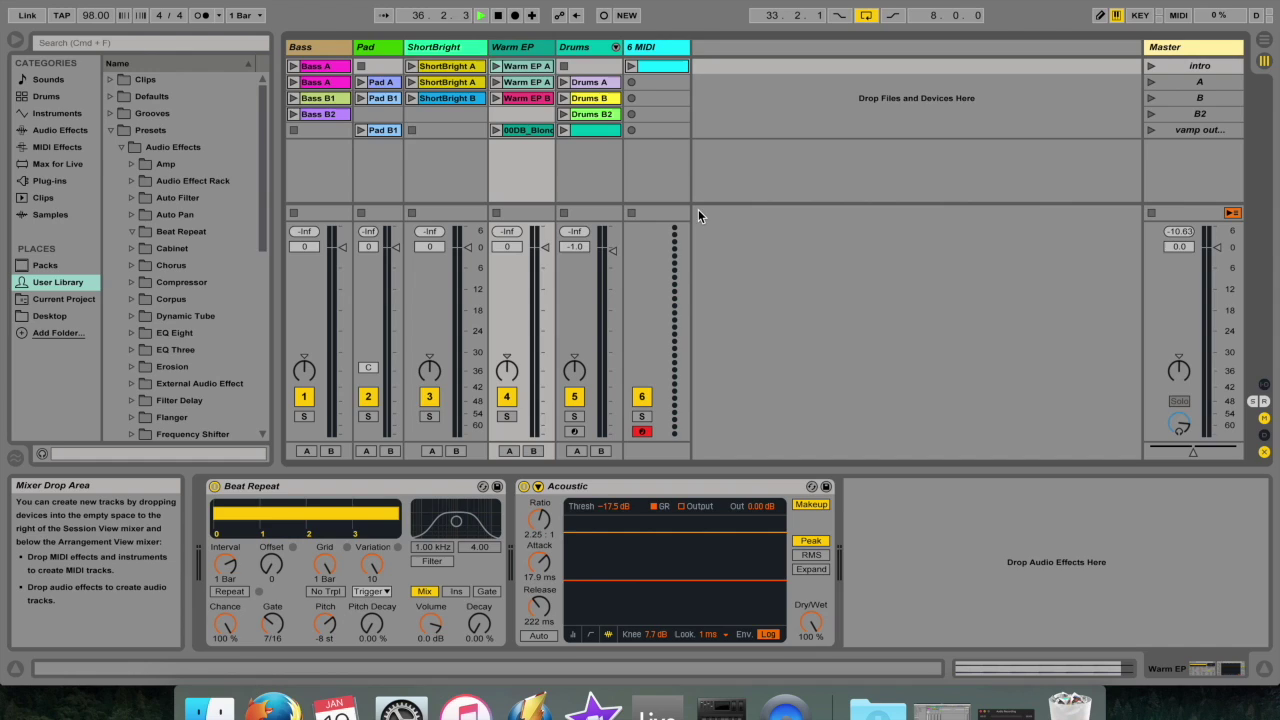
drag(701, 208, 704, 340)
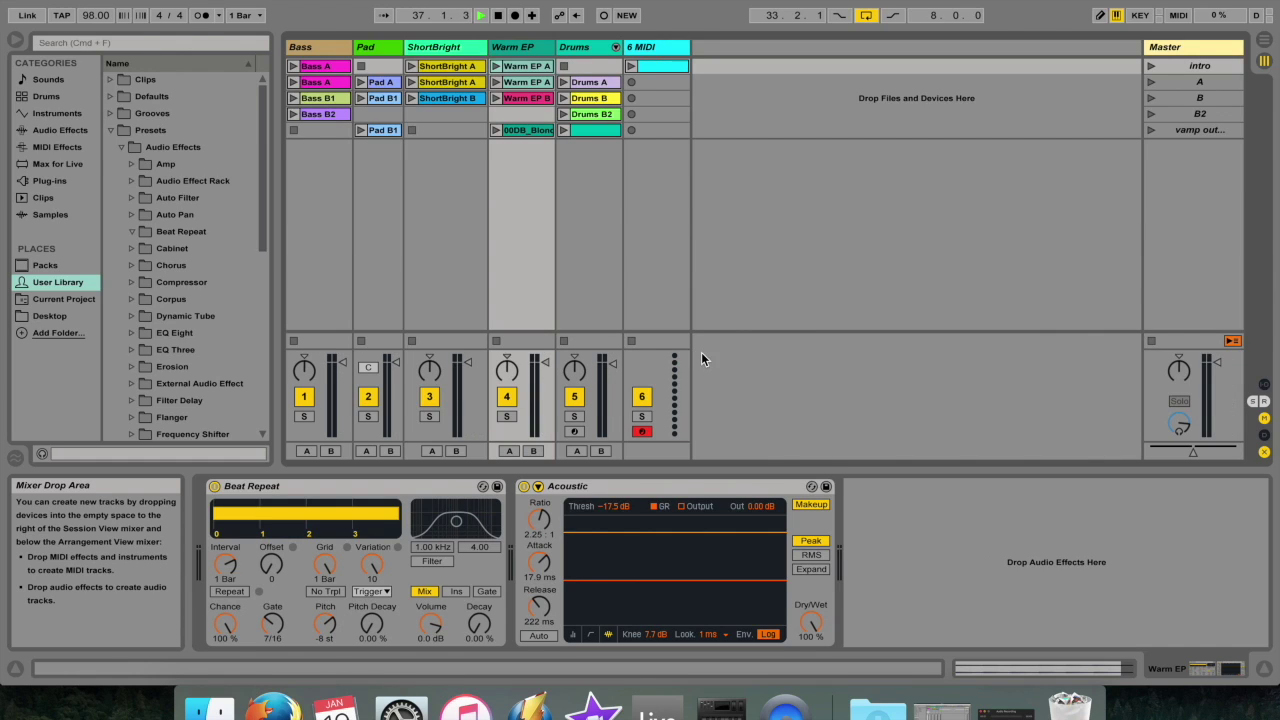
click(1263, 387)
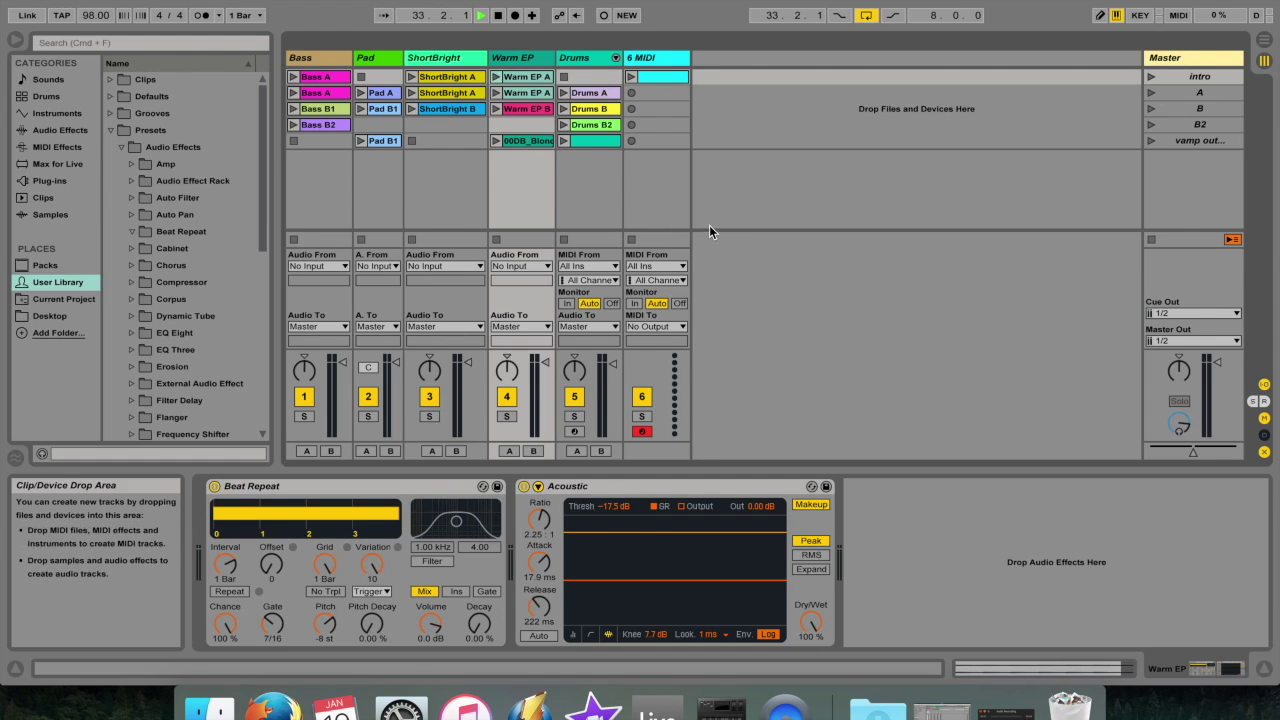
key(super+alt+i)
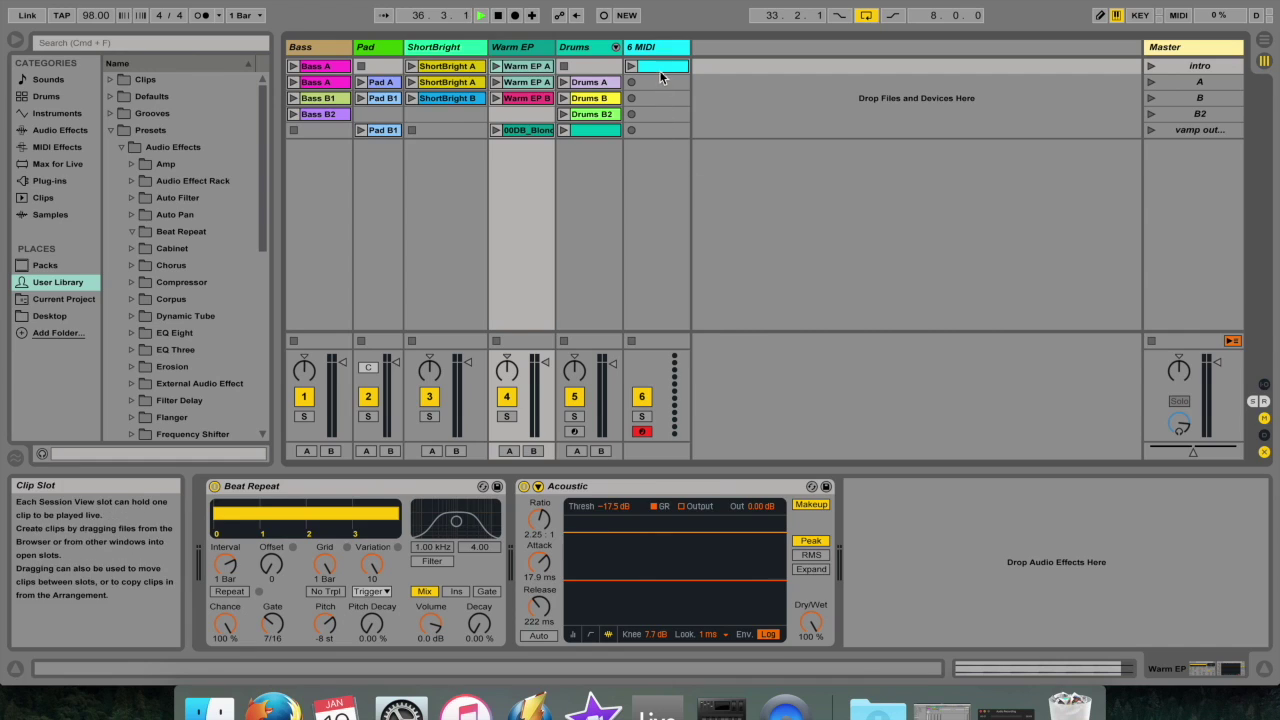
Insert a new MIDI clip in the Drums track's first slot and enable Draw Mode.
click(583, 46)
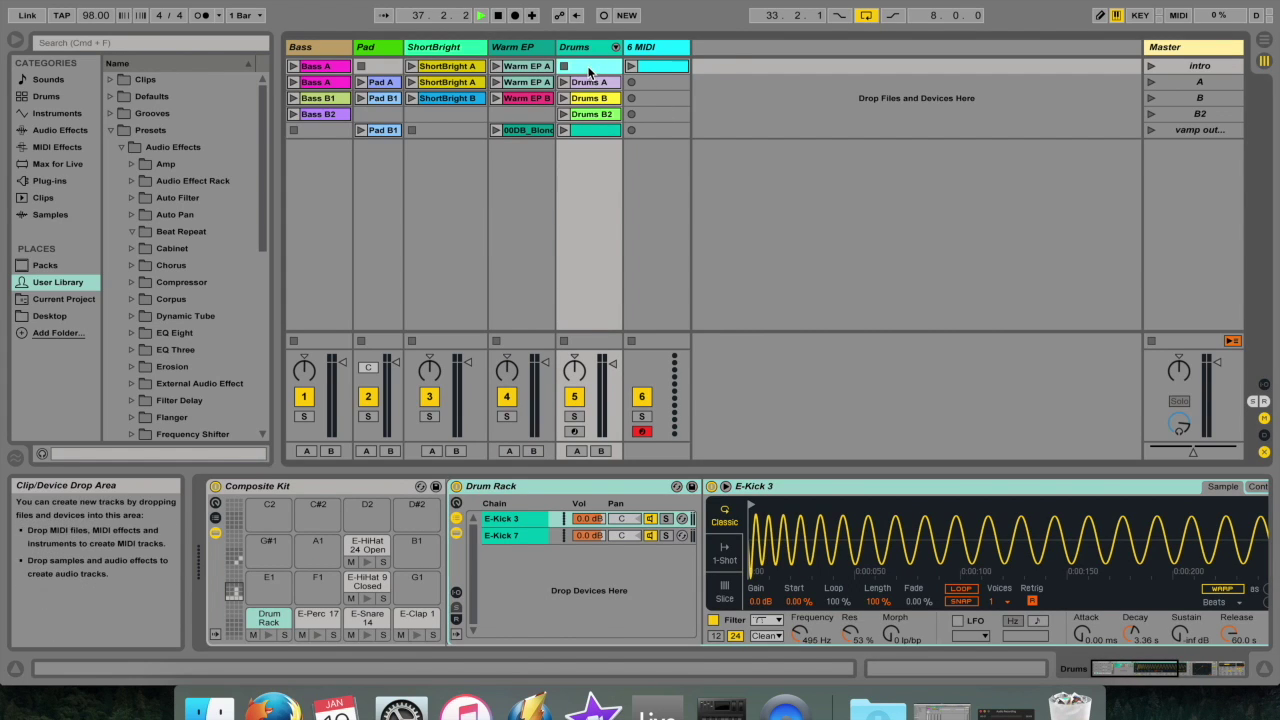
right_click(594, 66)
click(605, 90)
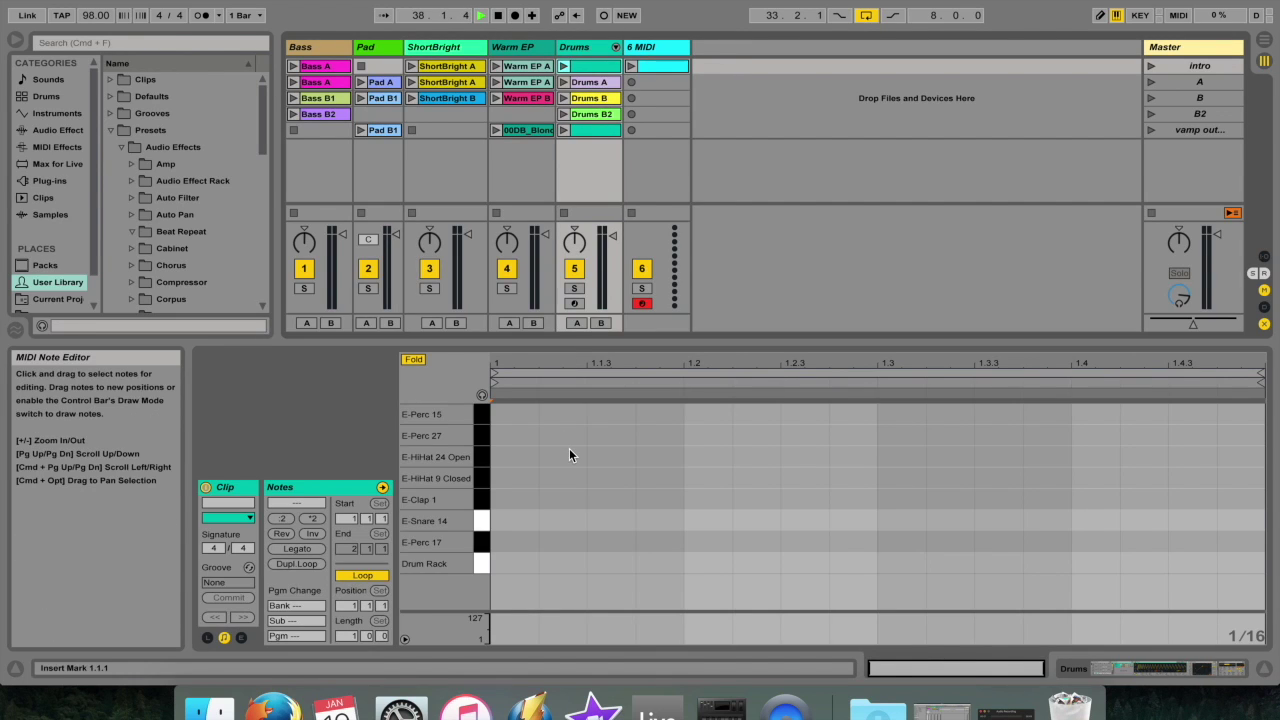
key(b)
Draw hi-hat, clap, snare, E-Perc and Drum Rack hits from 1.1.2 through 1.3.
click(562, 477)
click(562, 499)
click(562, 520)
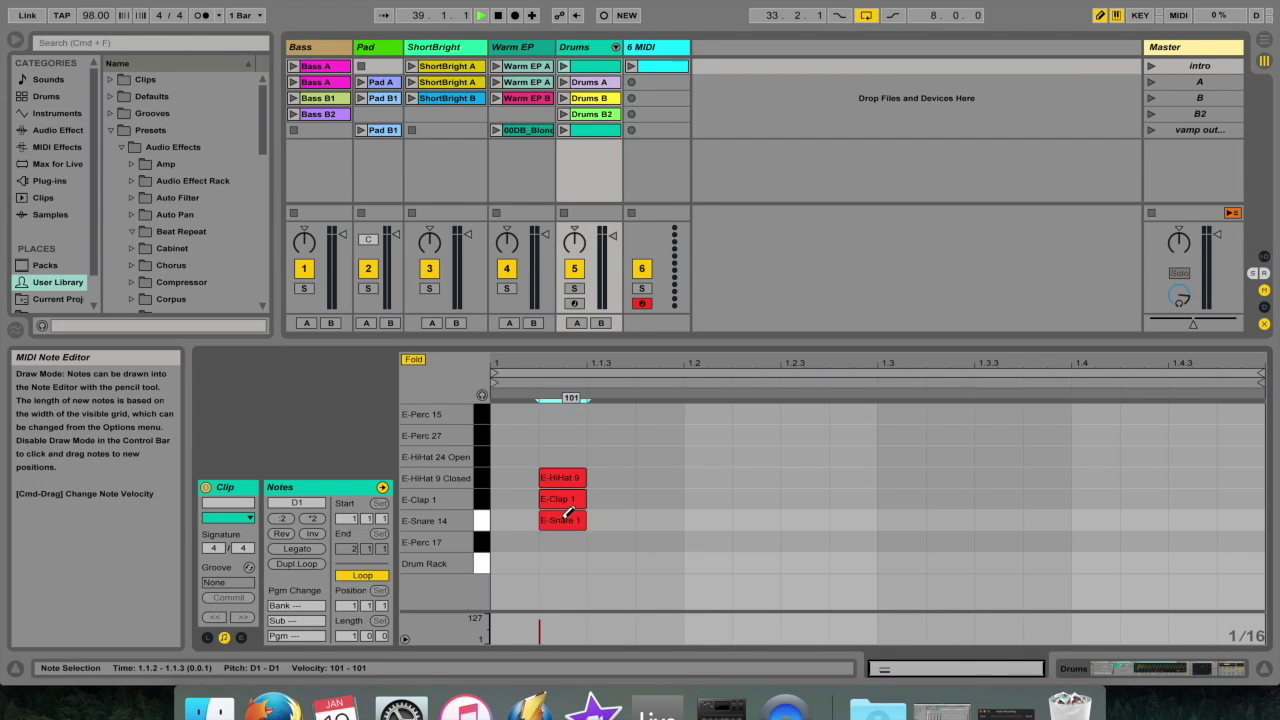
click(562, 541)
click(562, 563)
click(610, 563)
click(642, 541)
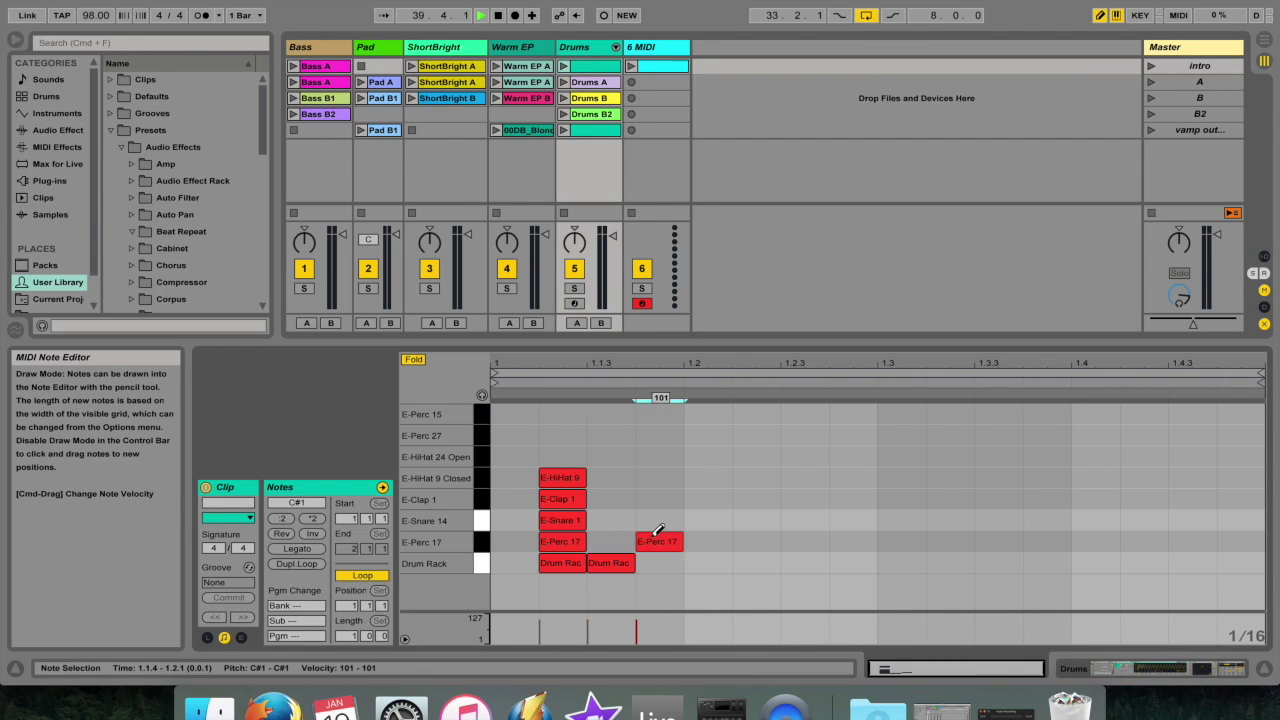
click(700, 518)
click(752, 497)
click(803, 477)
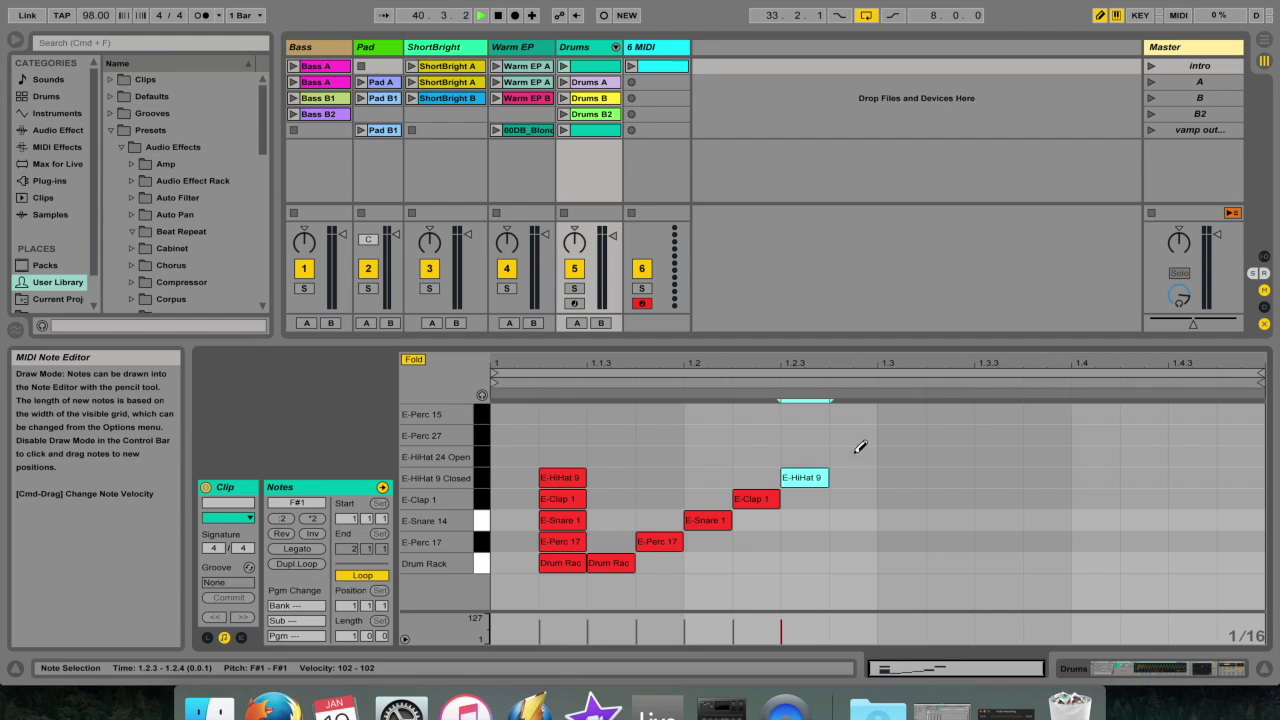
click(852, 456)
click(900, 413)
click(900, 435)
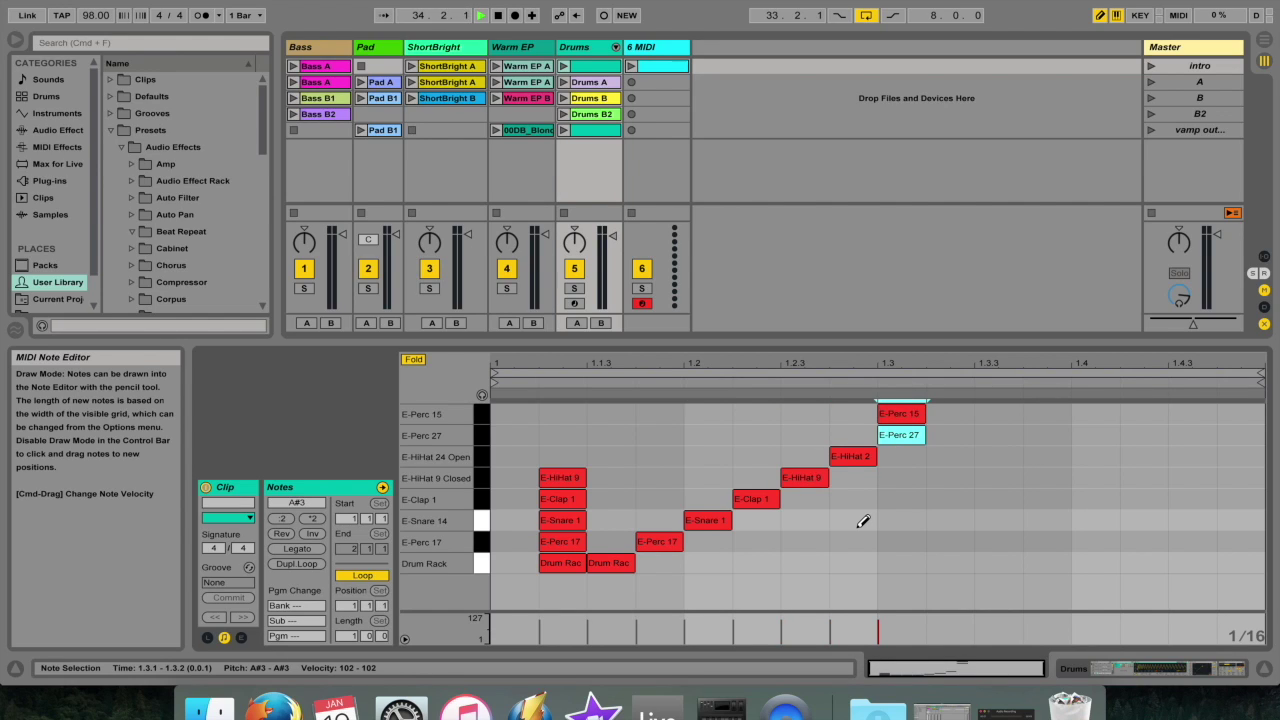
Add clap, hi-hat and E-Perc hits at 1.2, plus clap, snare, E-Perc 17 and Drum Rack at 1.2.3.
click(704, 498)
click(704, 477)
click(704, 456)
click(704, 435)
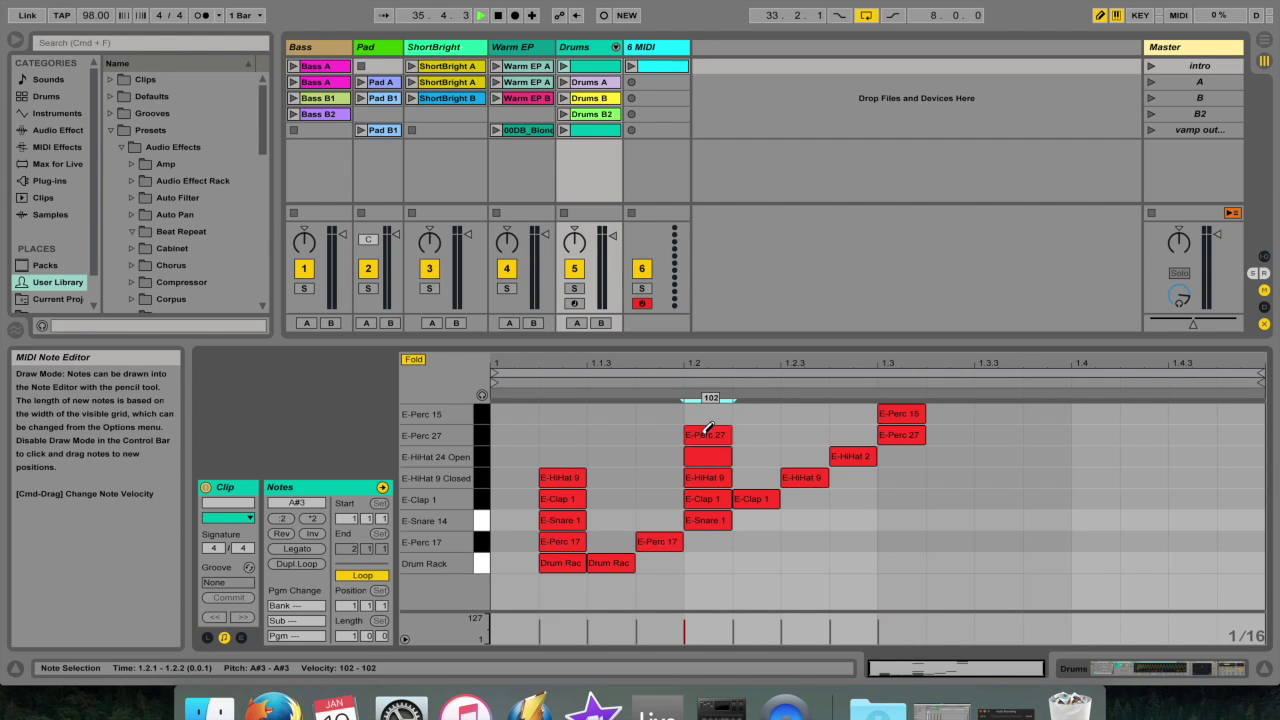
click(704, 413)
click(804, 498)
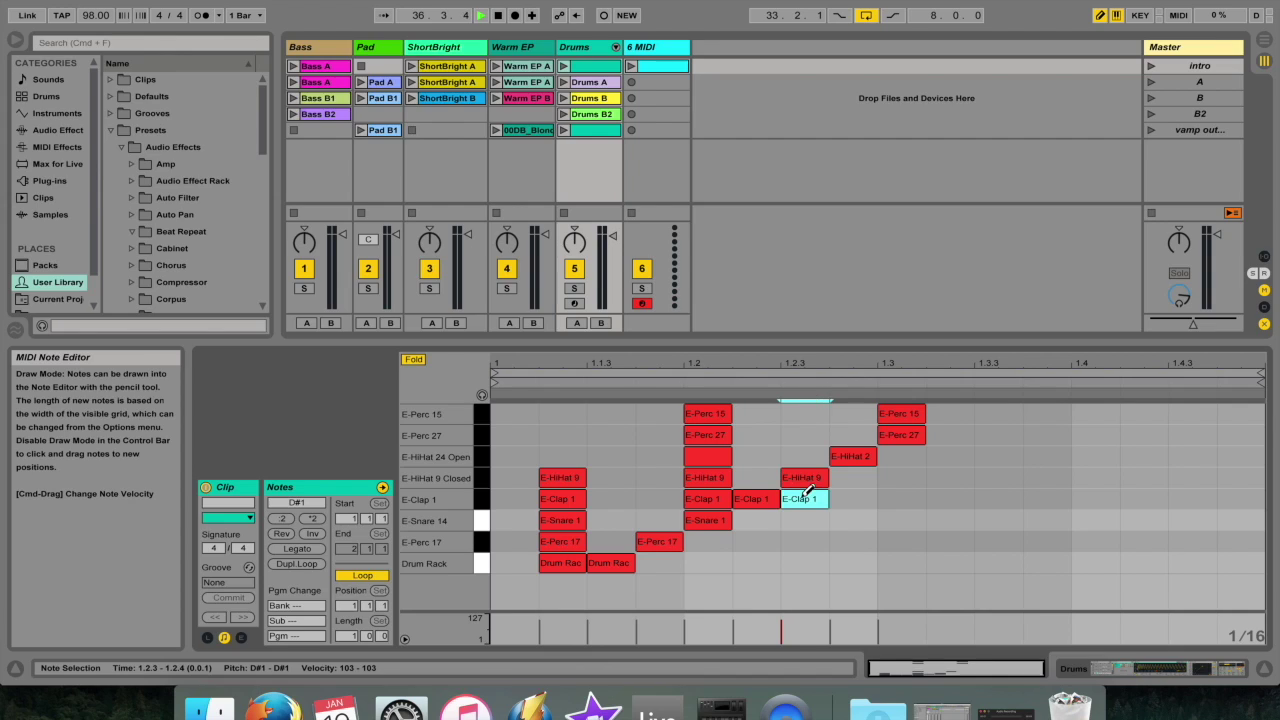
click(804, 520)
click(804, 541)
click(804, 563)
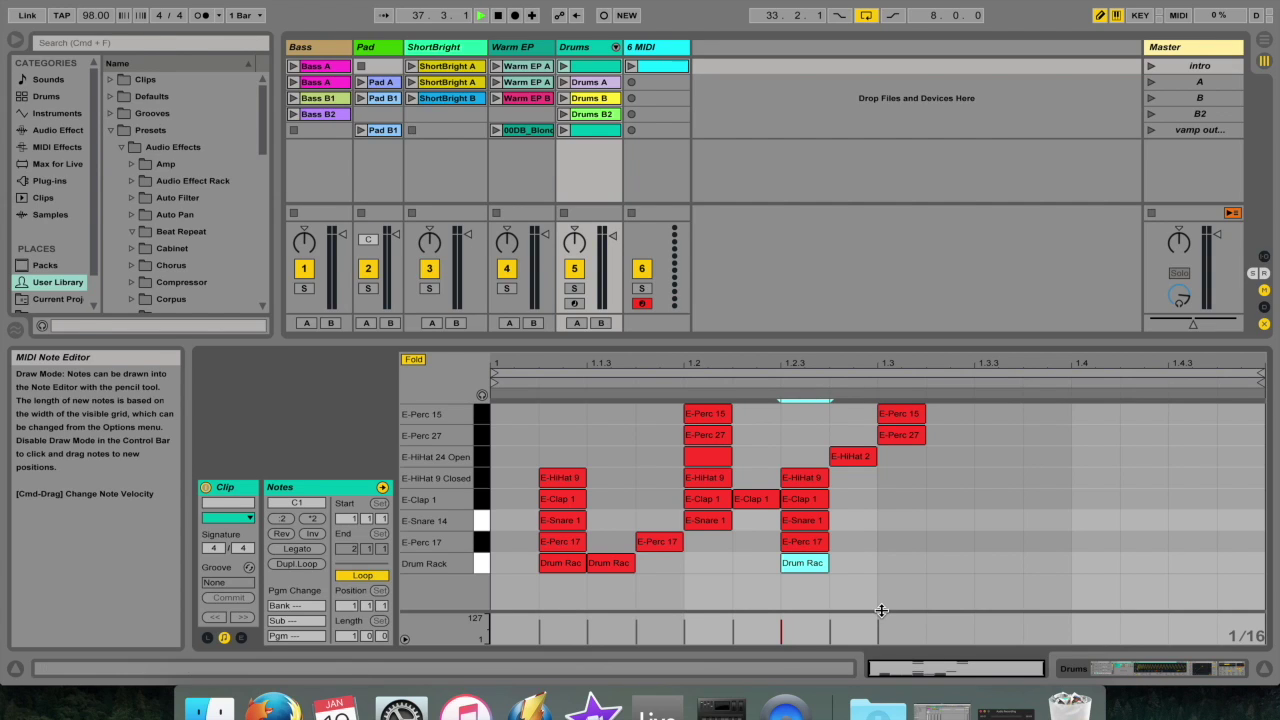